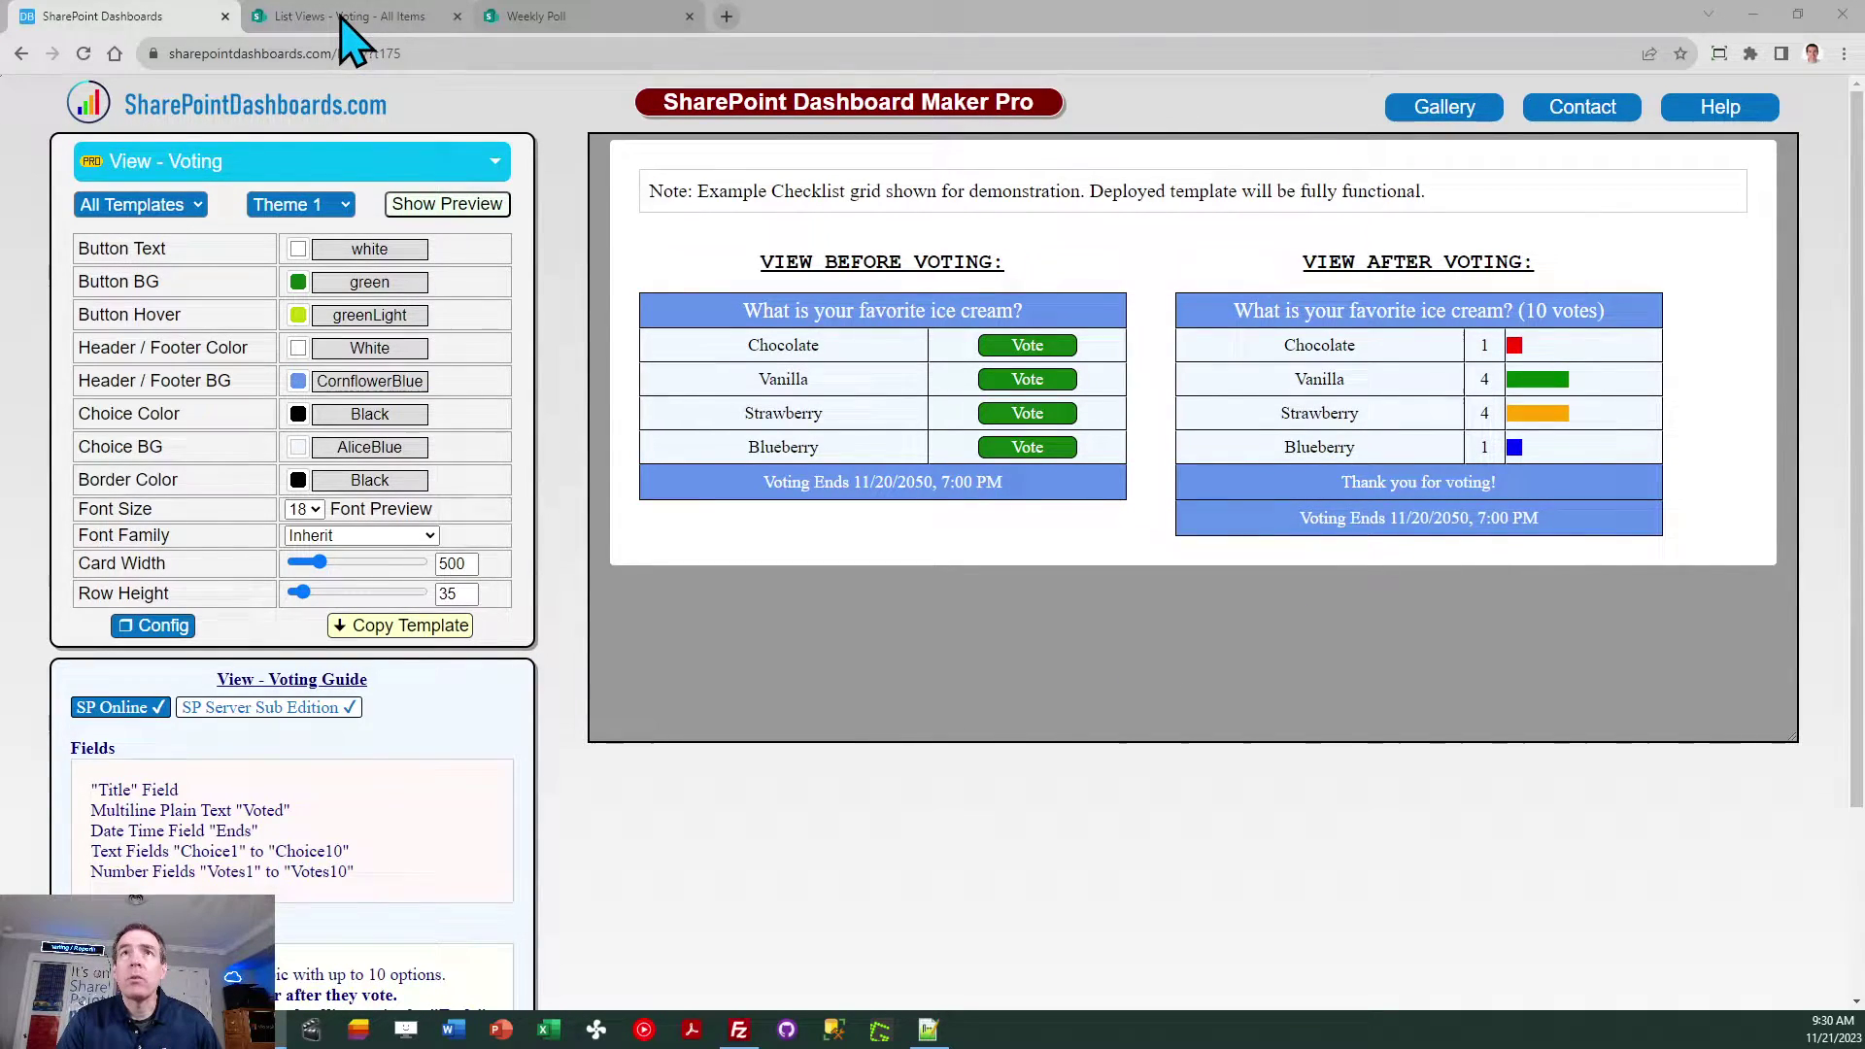
- Glance at the empty Voting list, then highlight the Title line in the Voting Guide's required fields
left_click(350, 19)
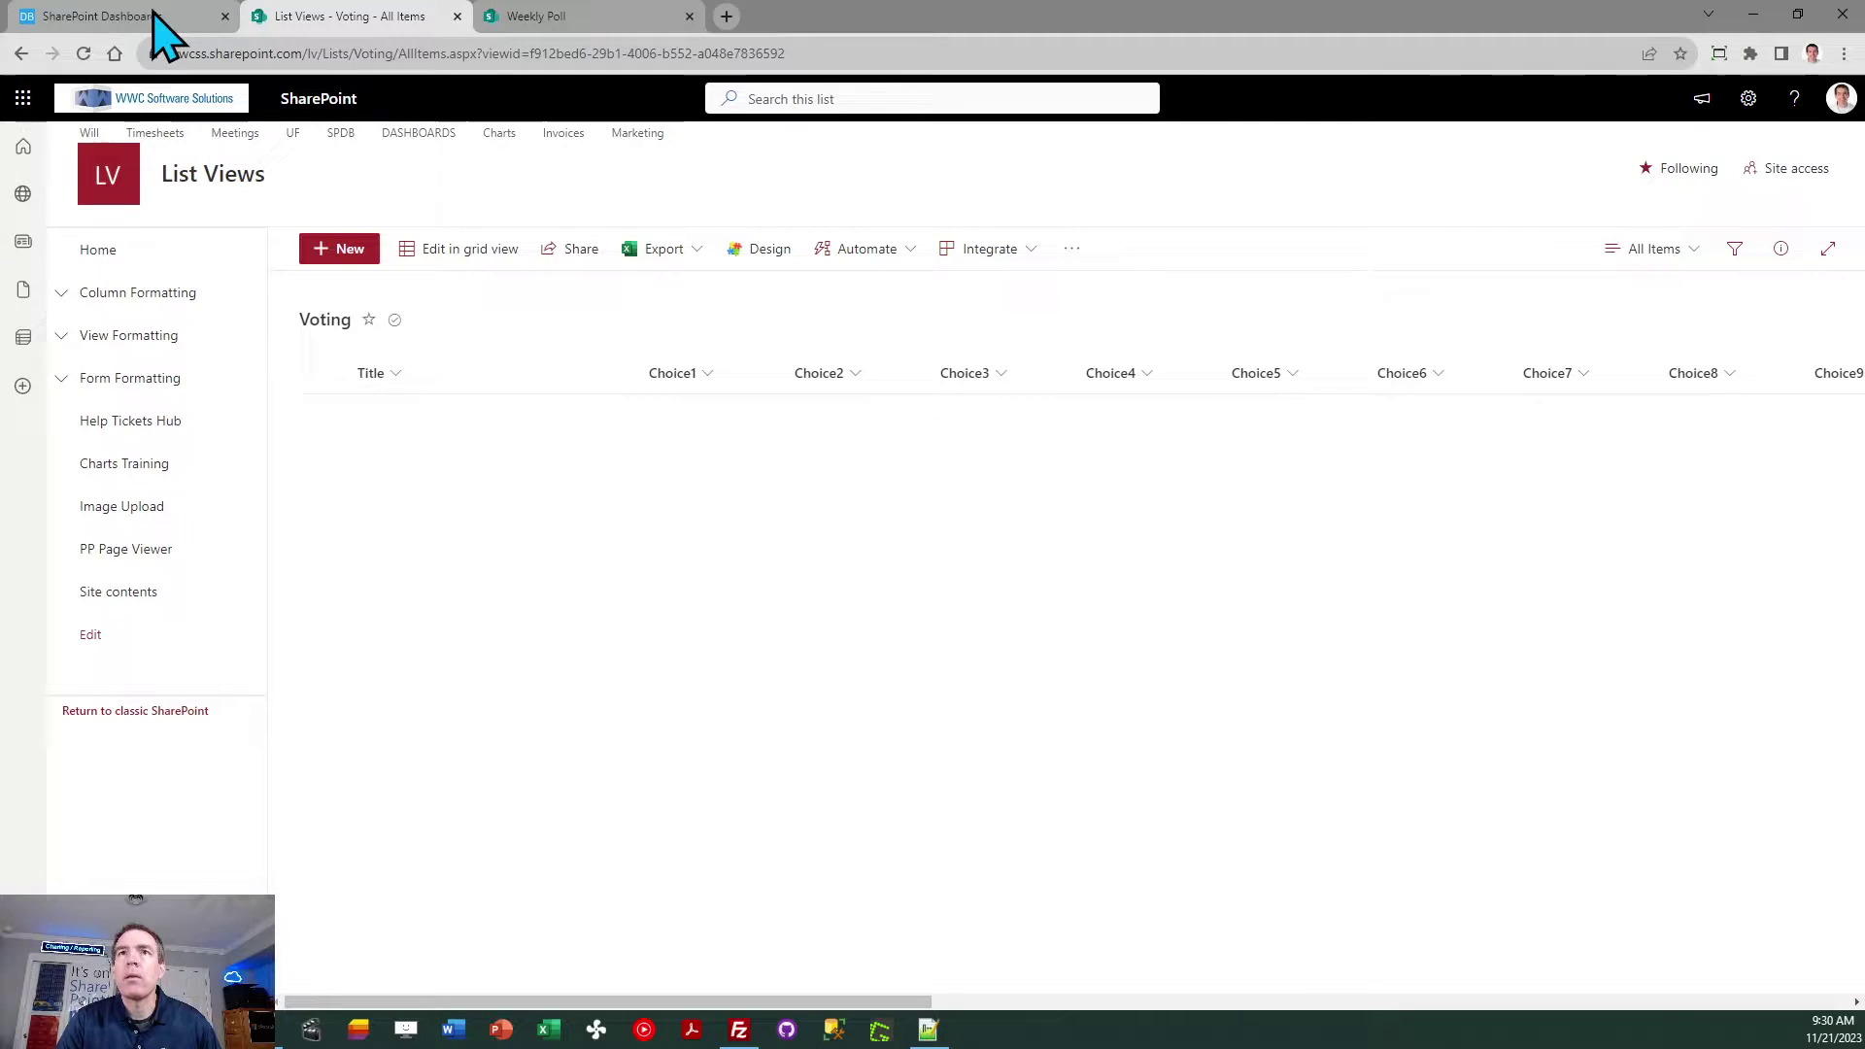
mouse_move(154, 16)
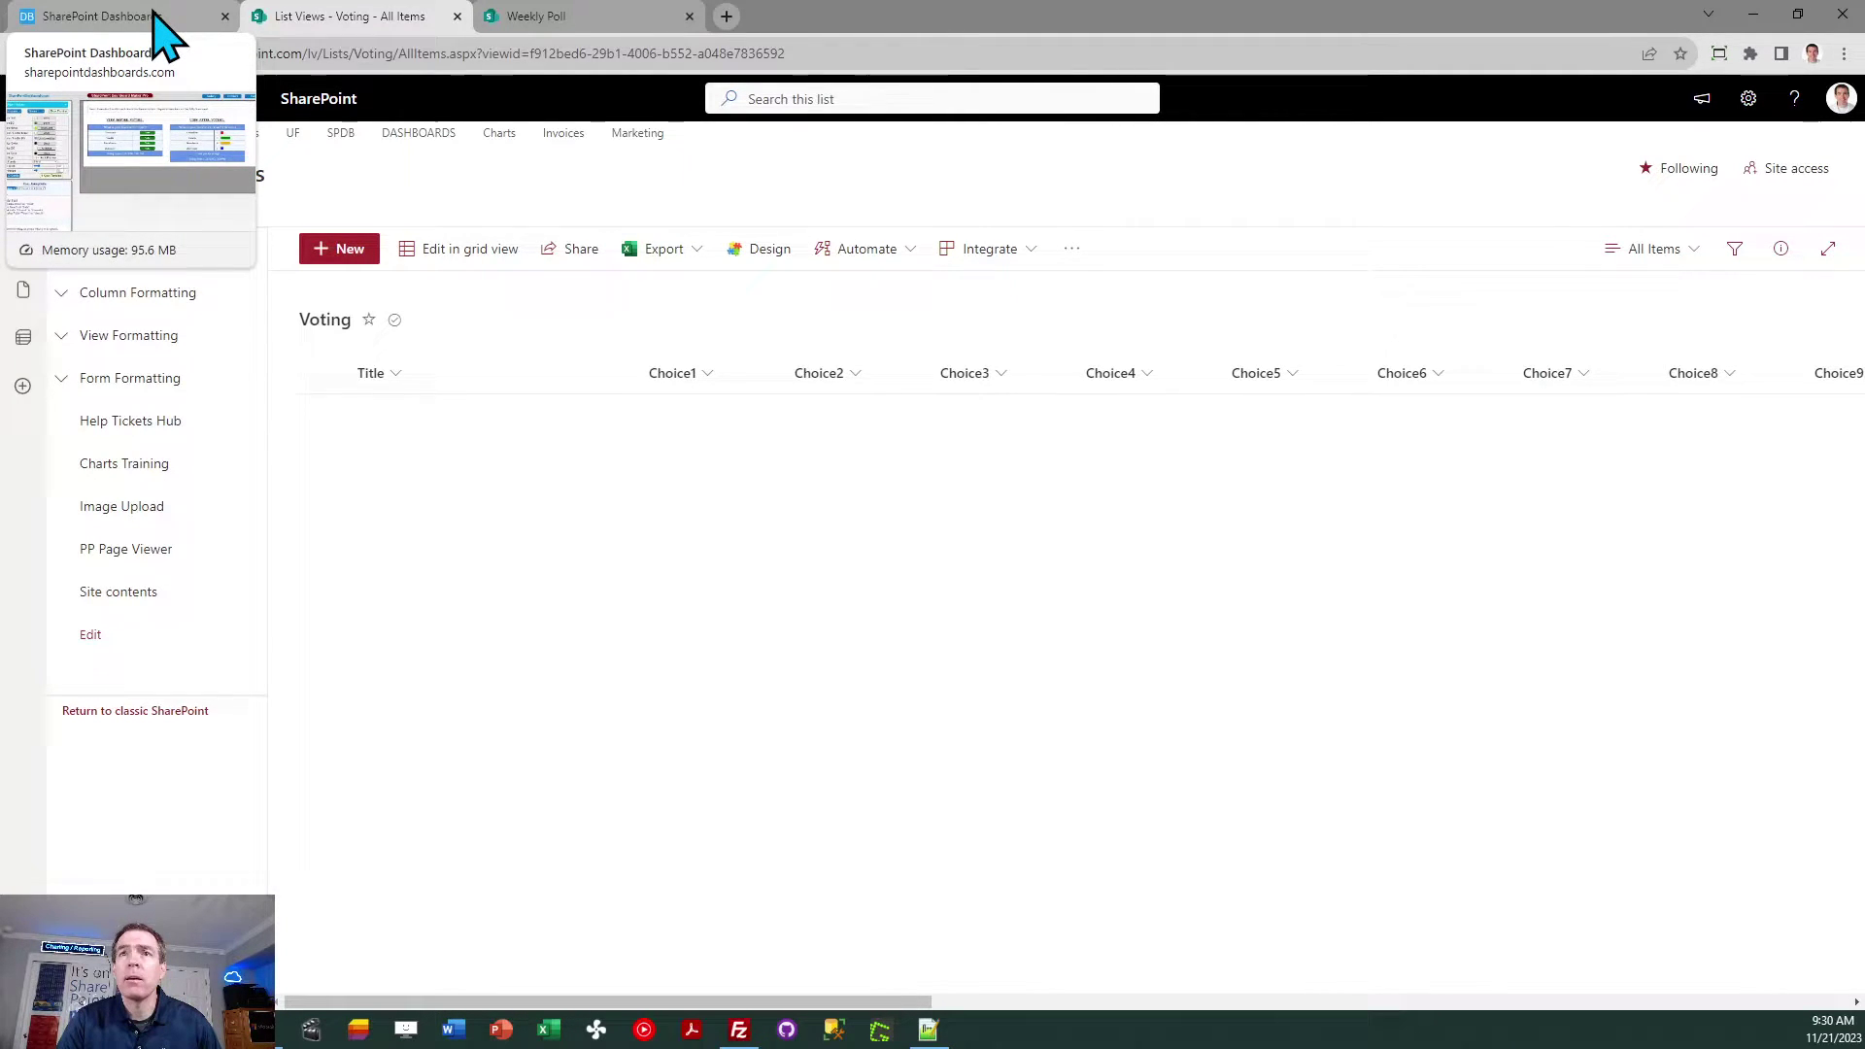
left_click(154, 14)
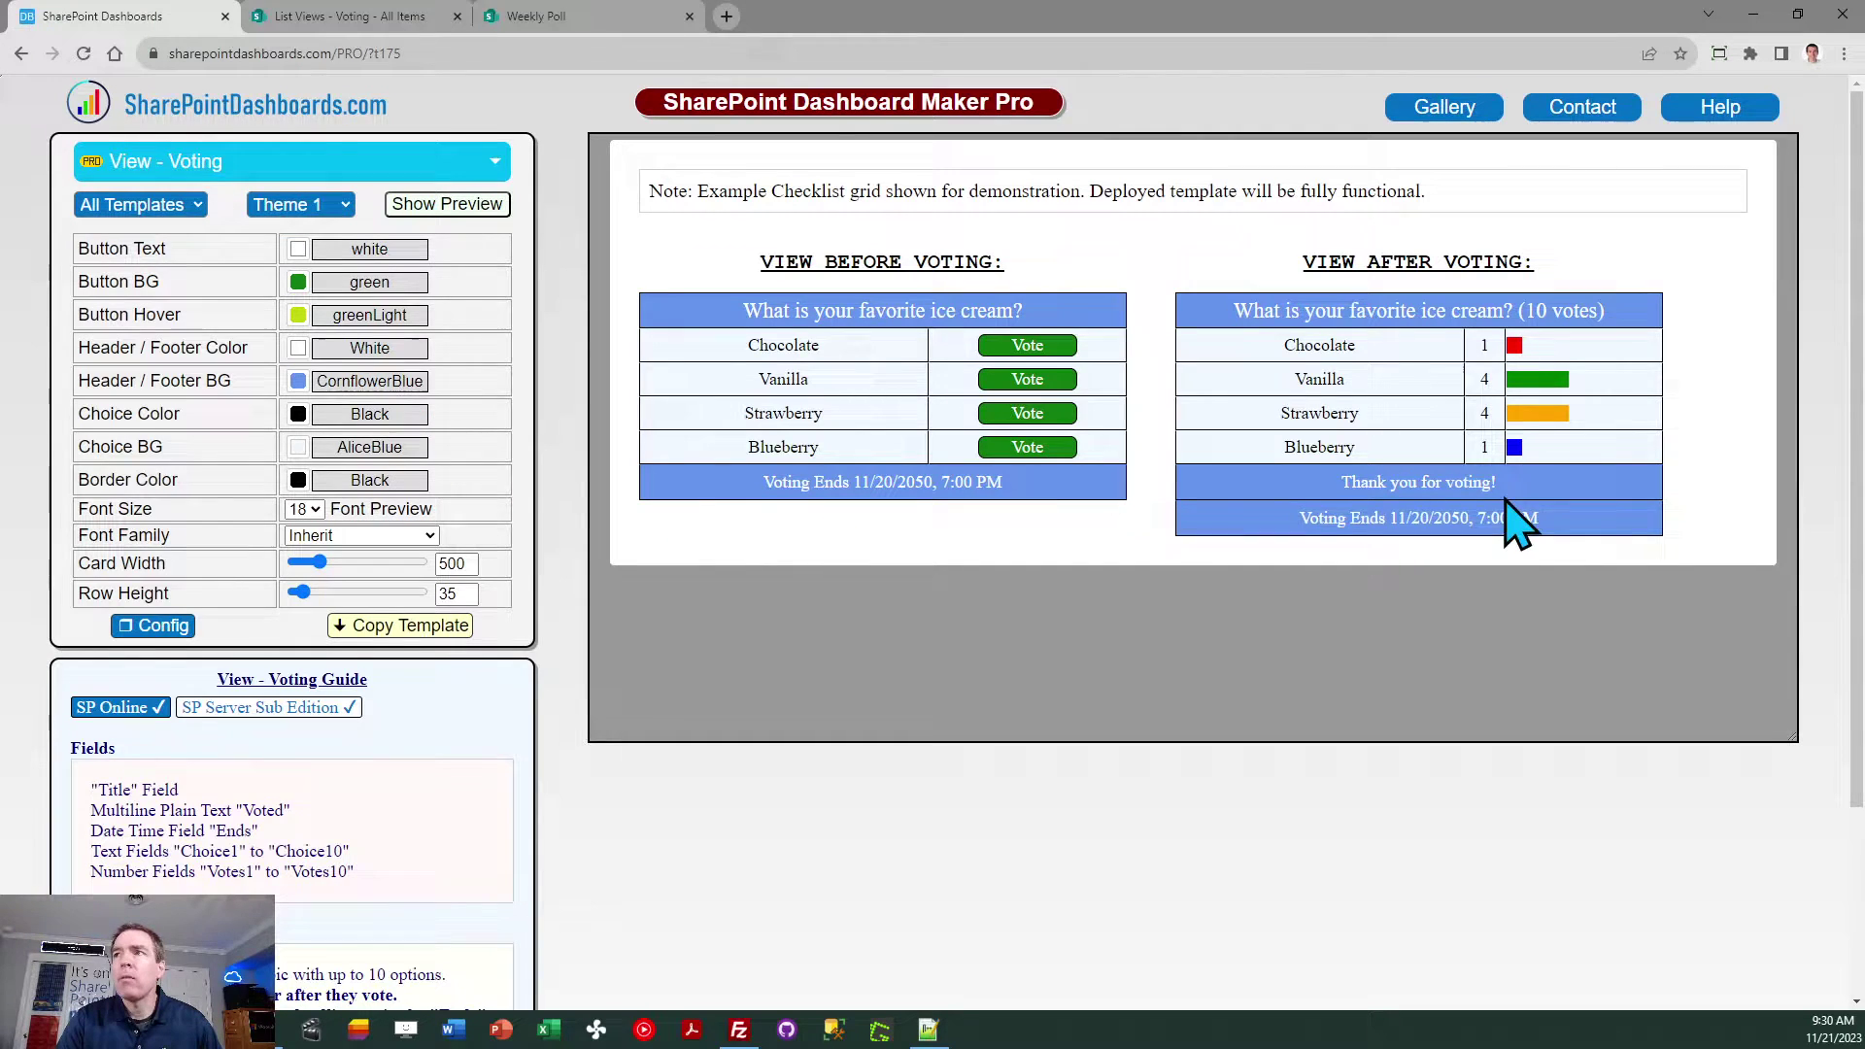
scroll(1844, 562, "down", 3)
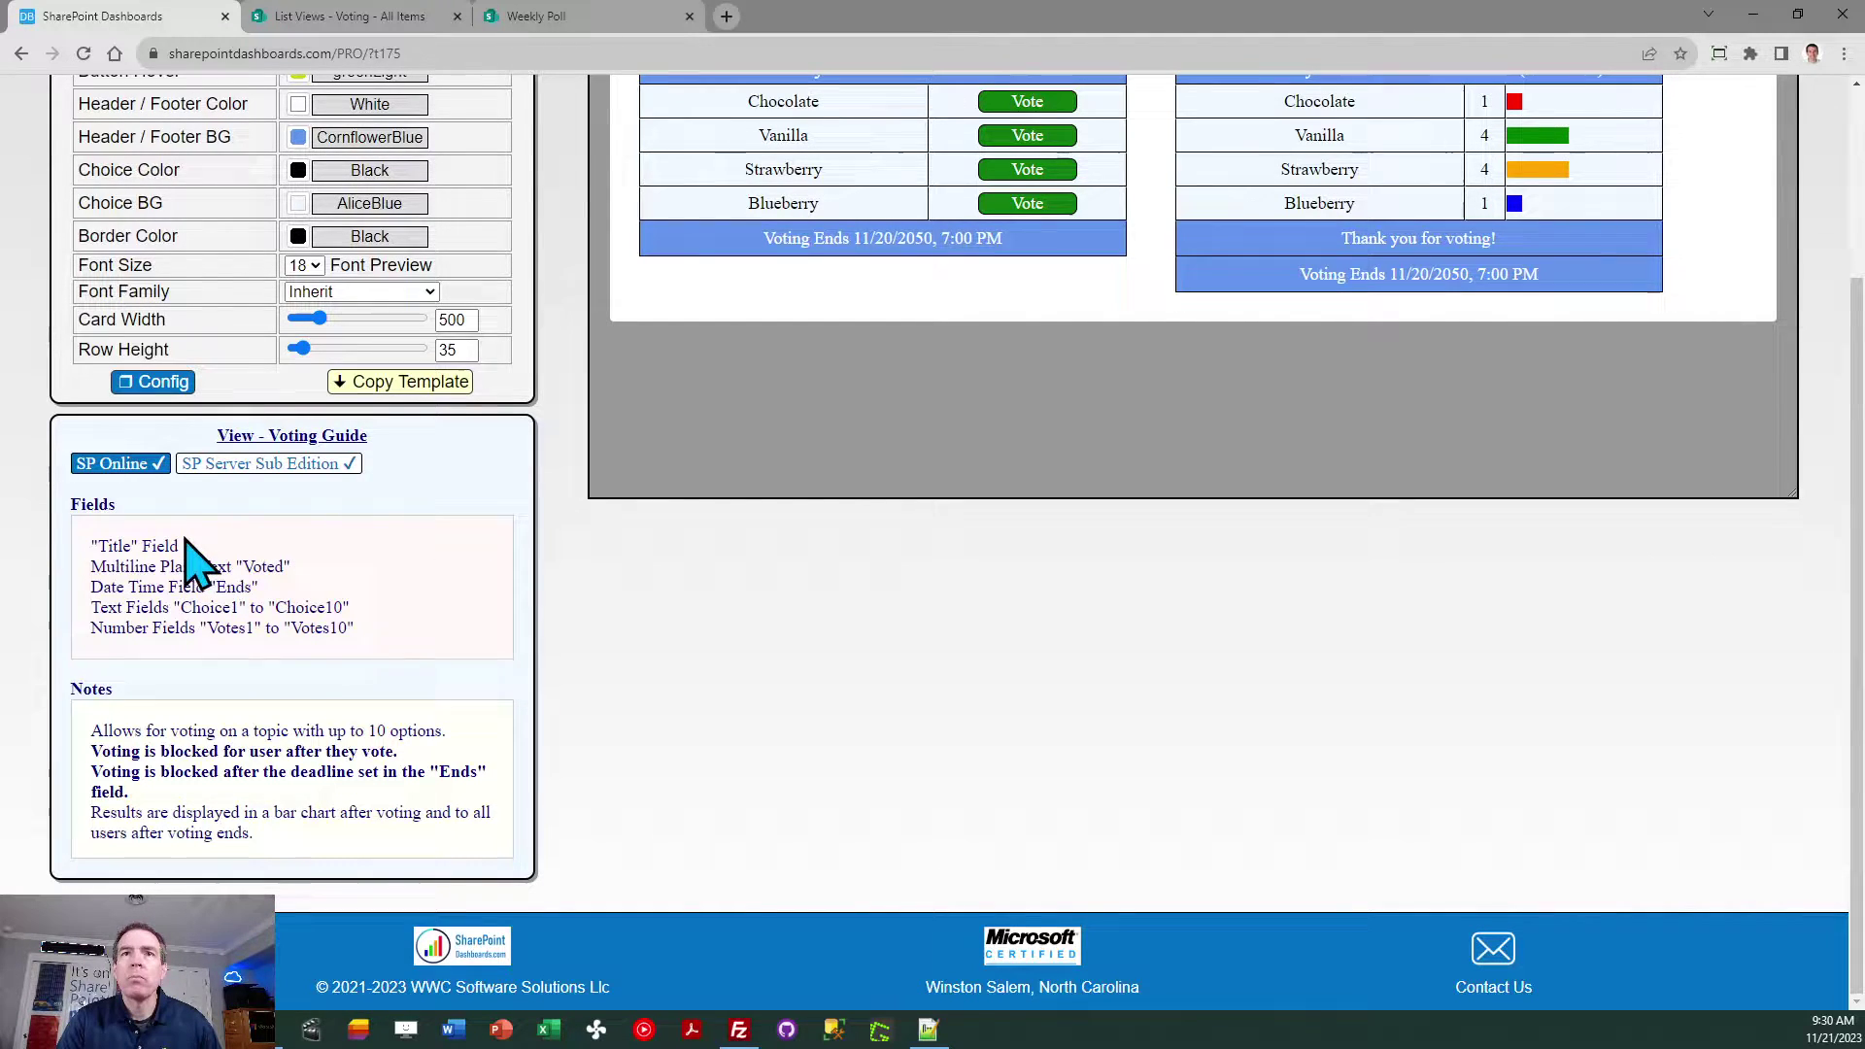
triple_click(167, 546)
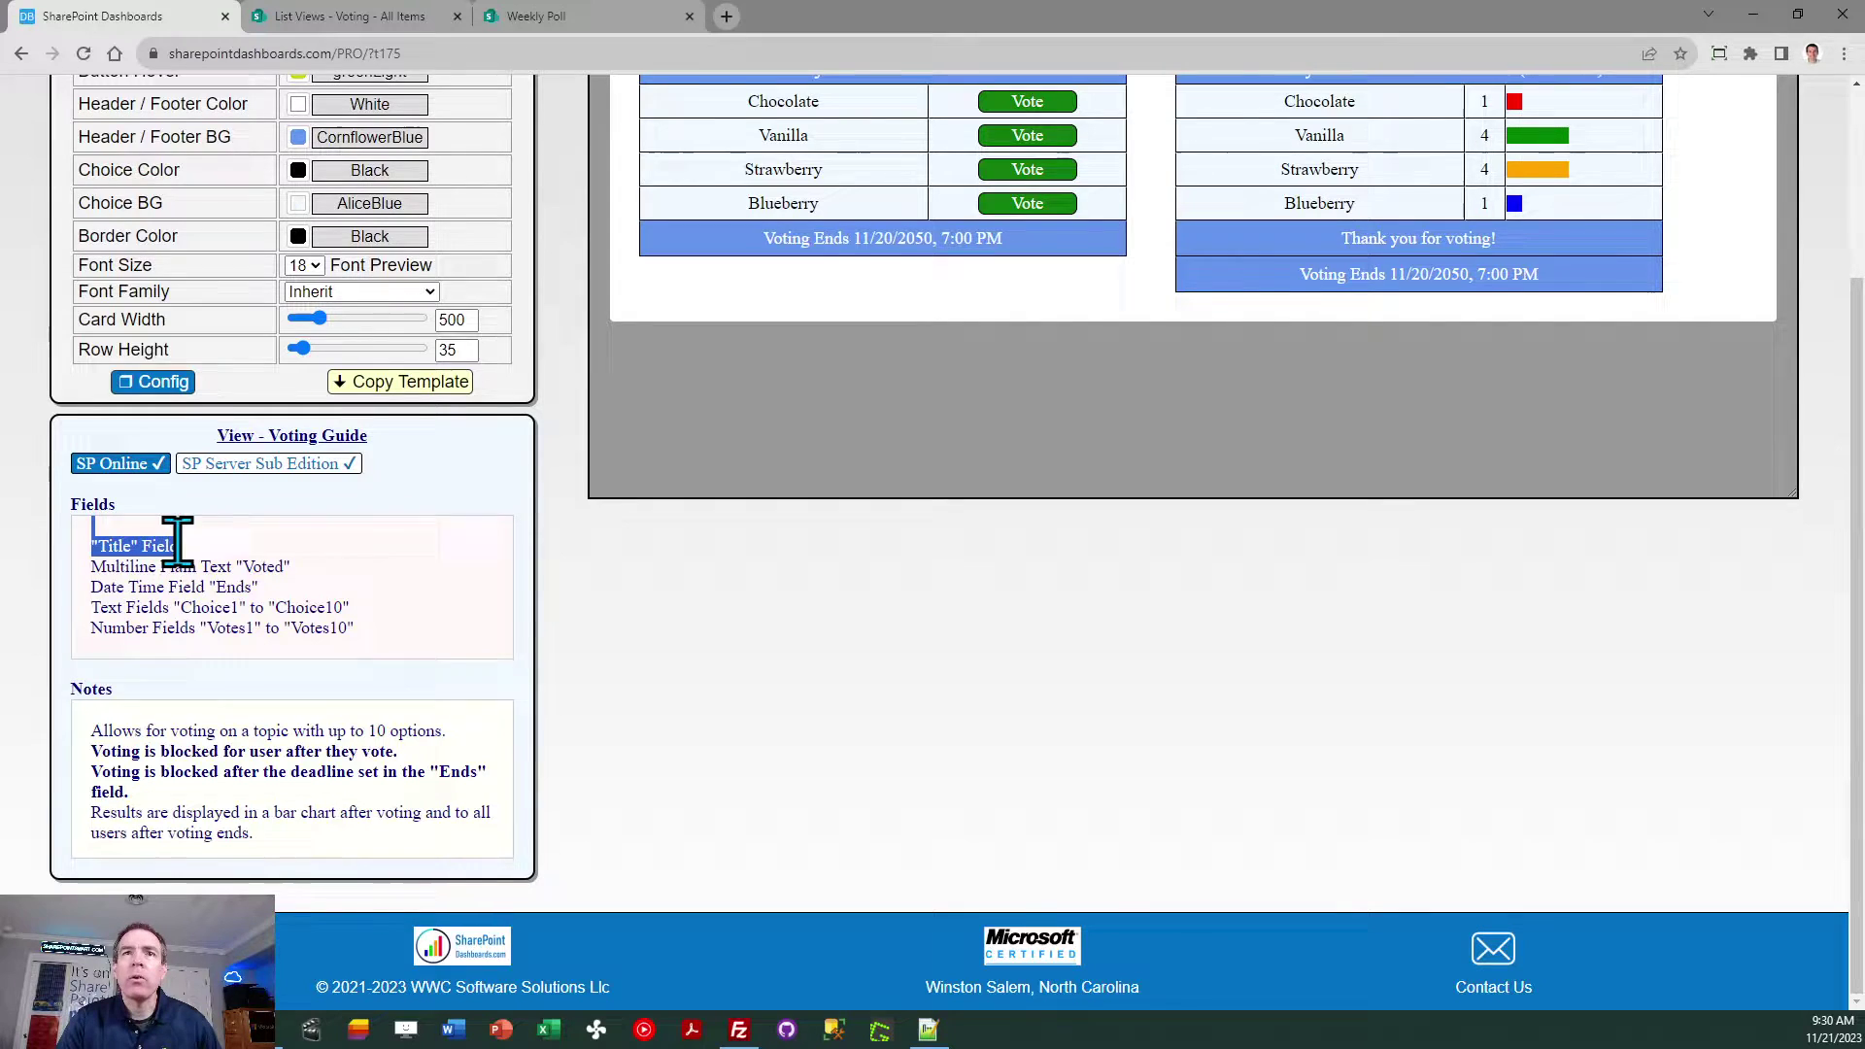
left_click(214, 552)
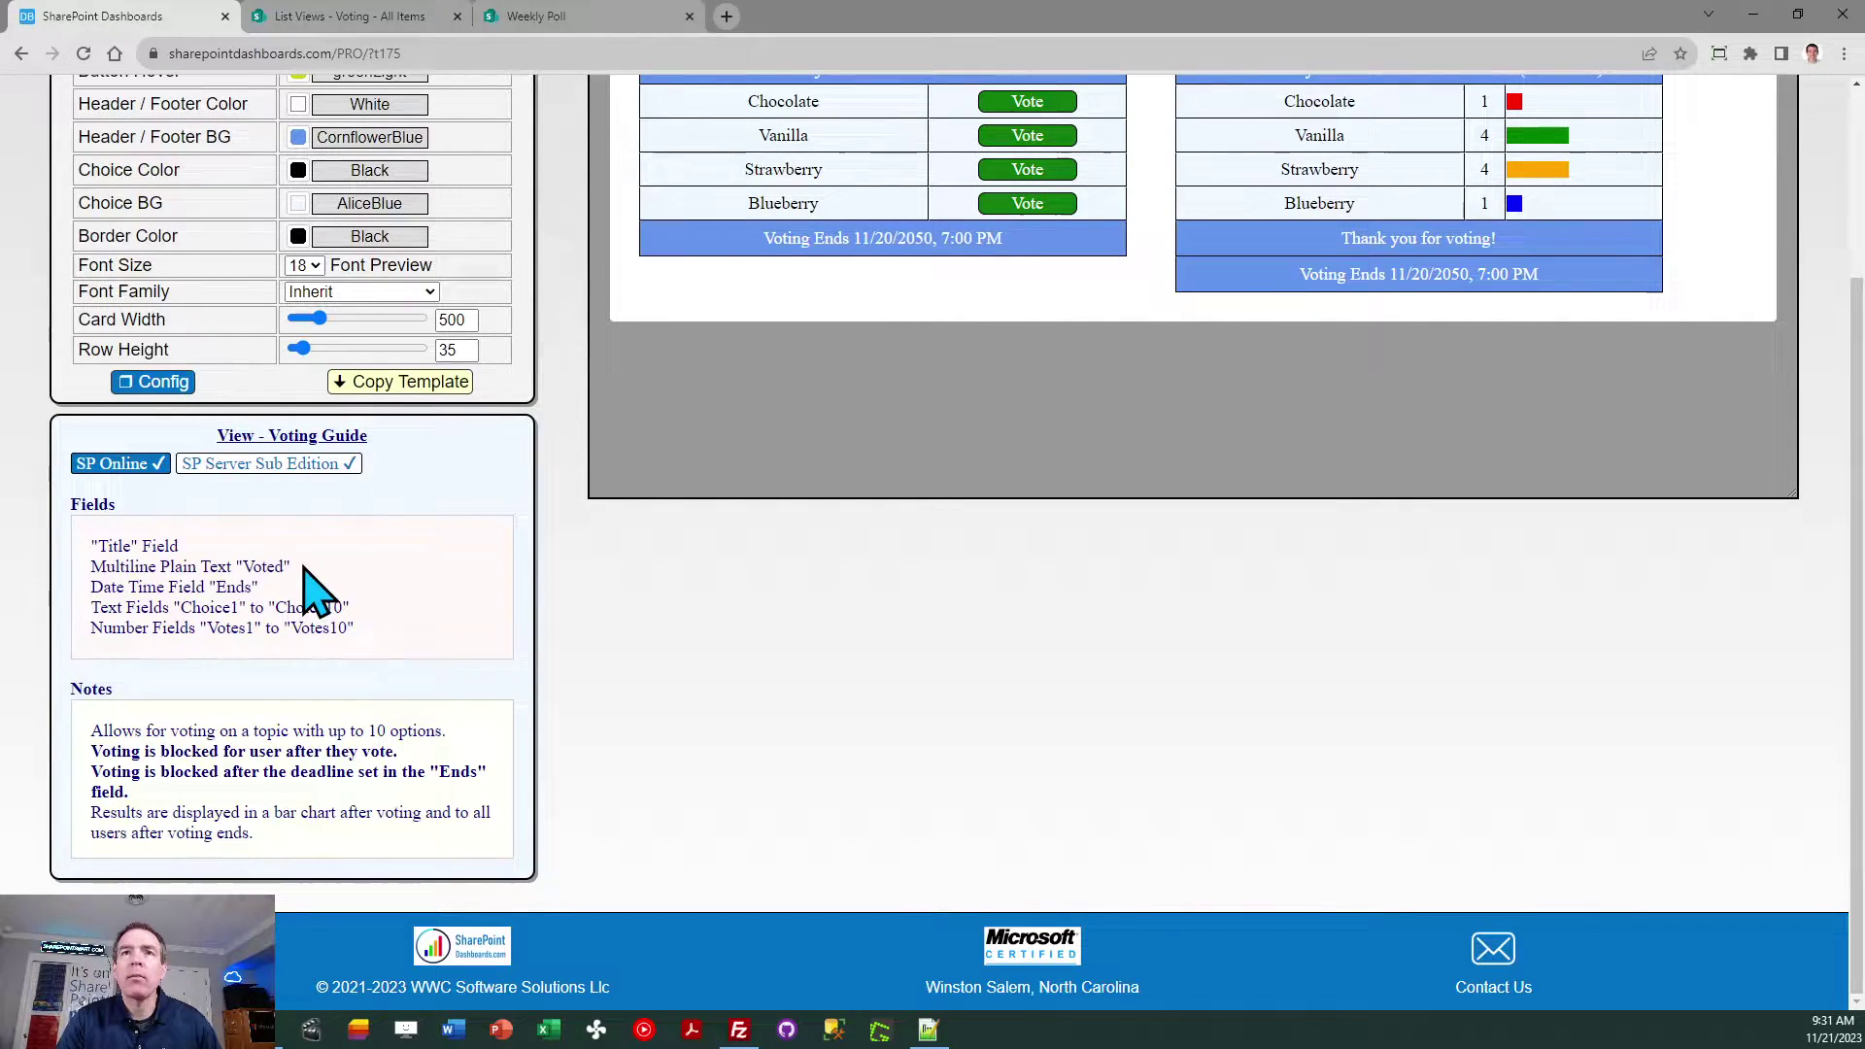
left_click_drag(291, 567, 91, 571)
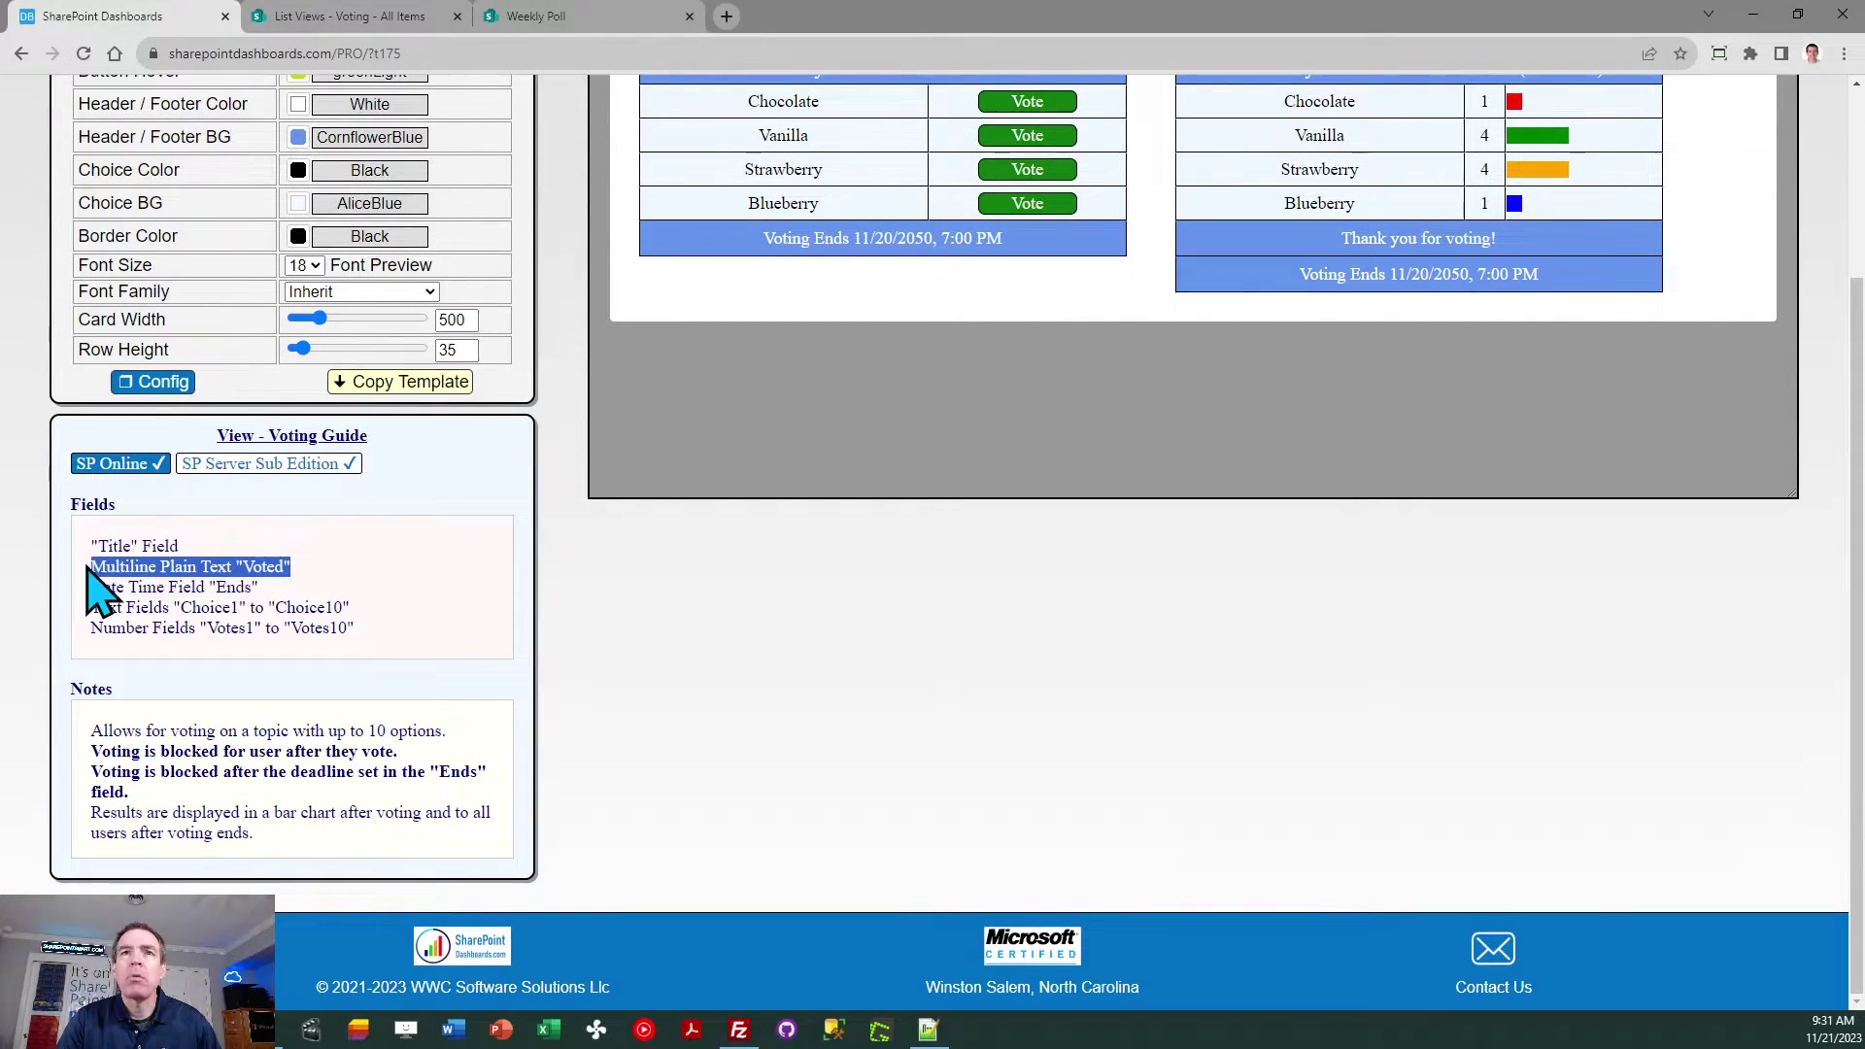
left_click(342, 594)
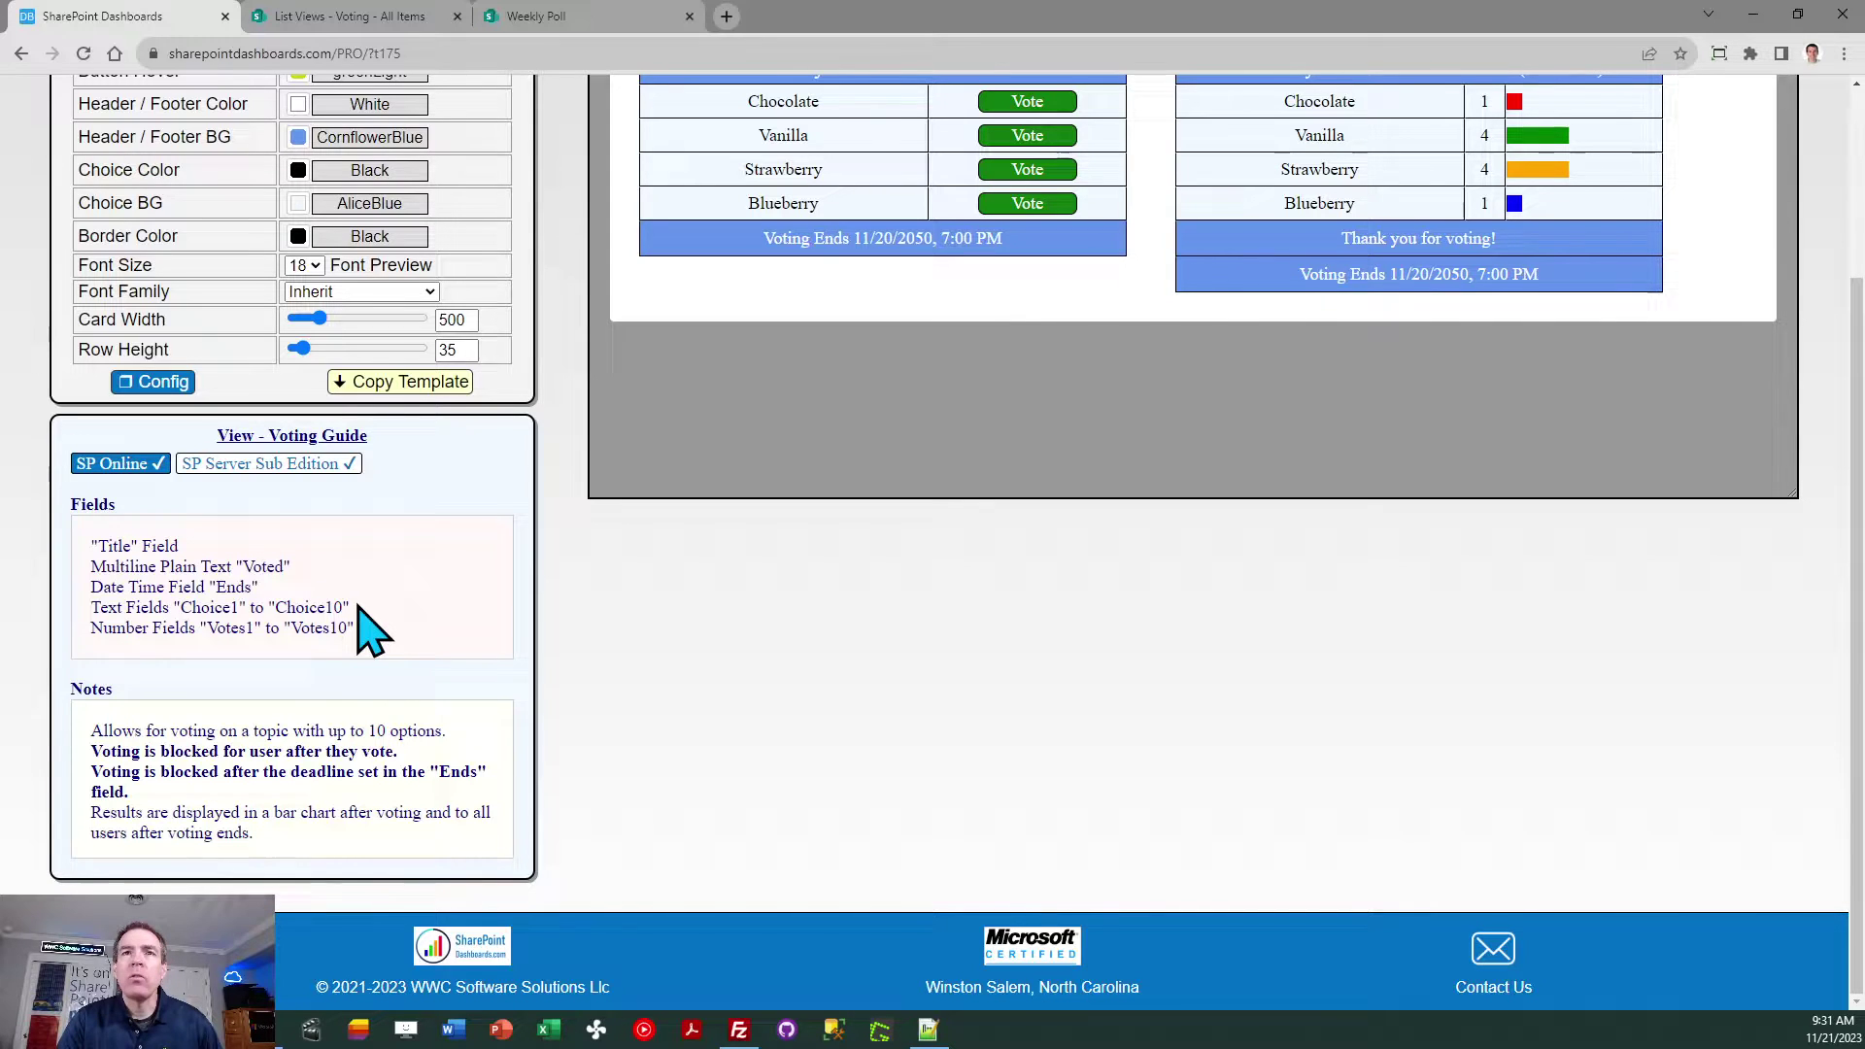
left_click_drag(352, 607, 94, 607)
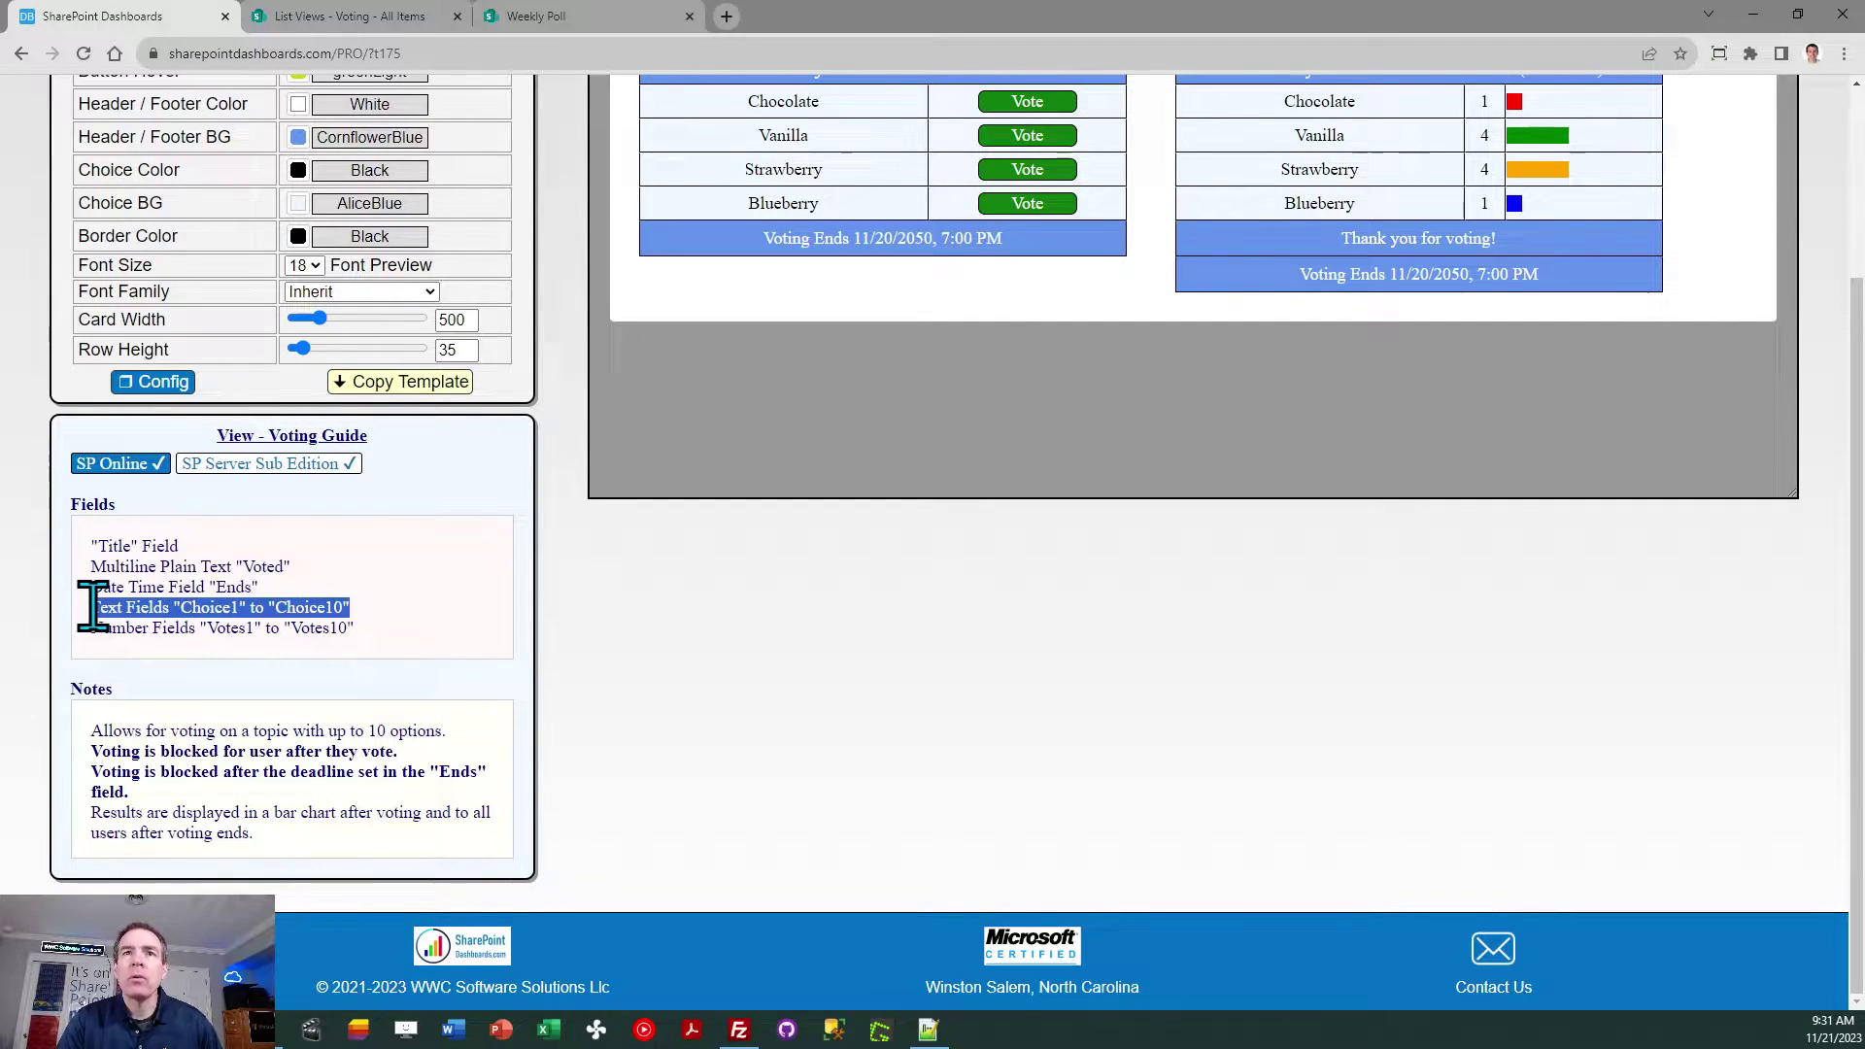
left_click(367, 610)
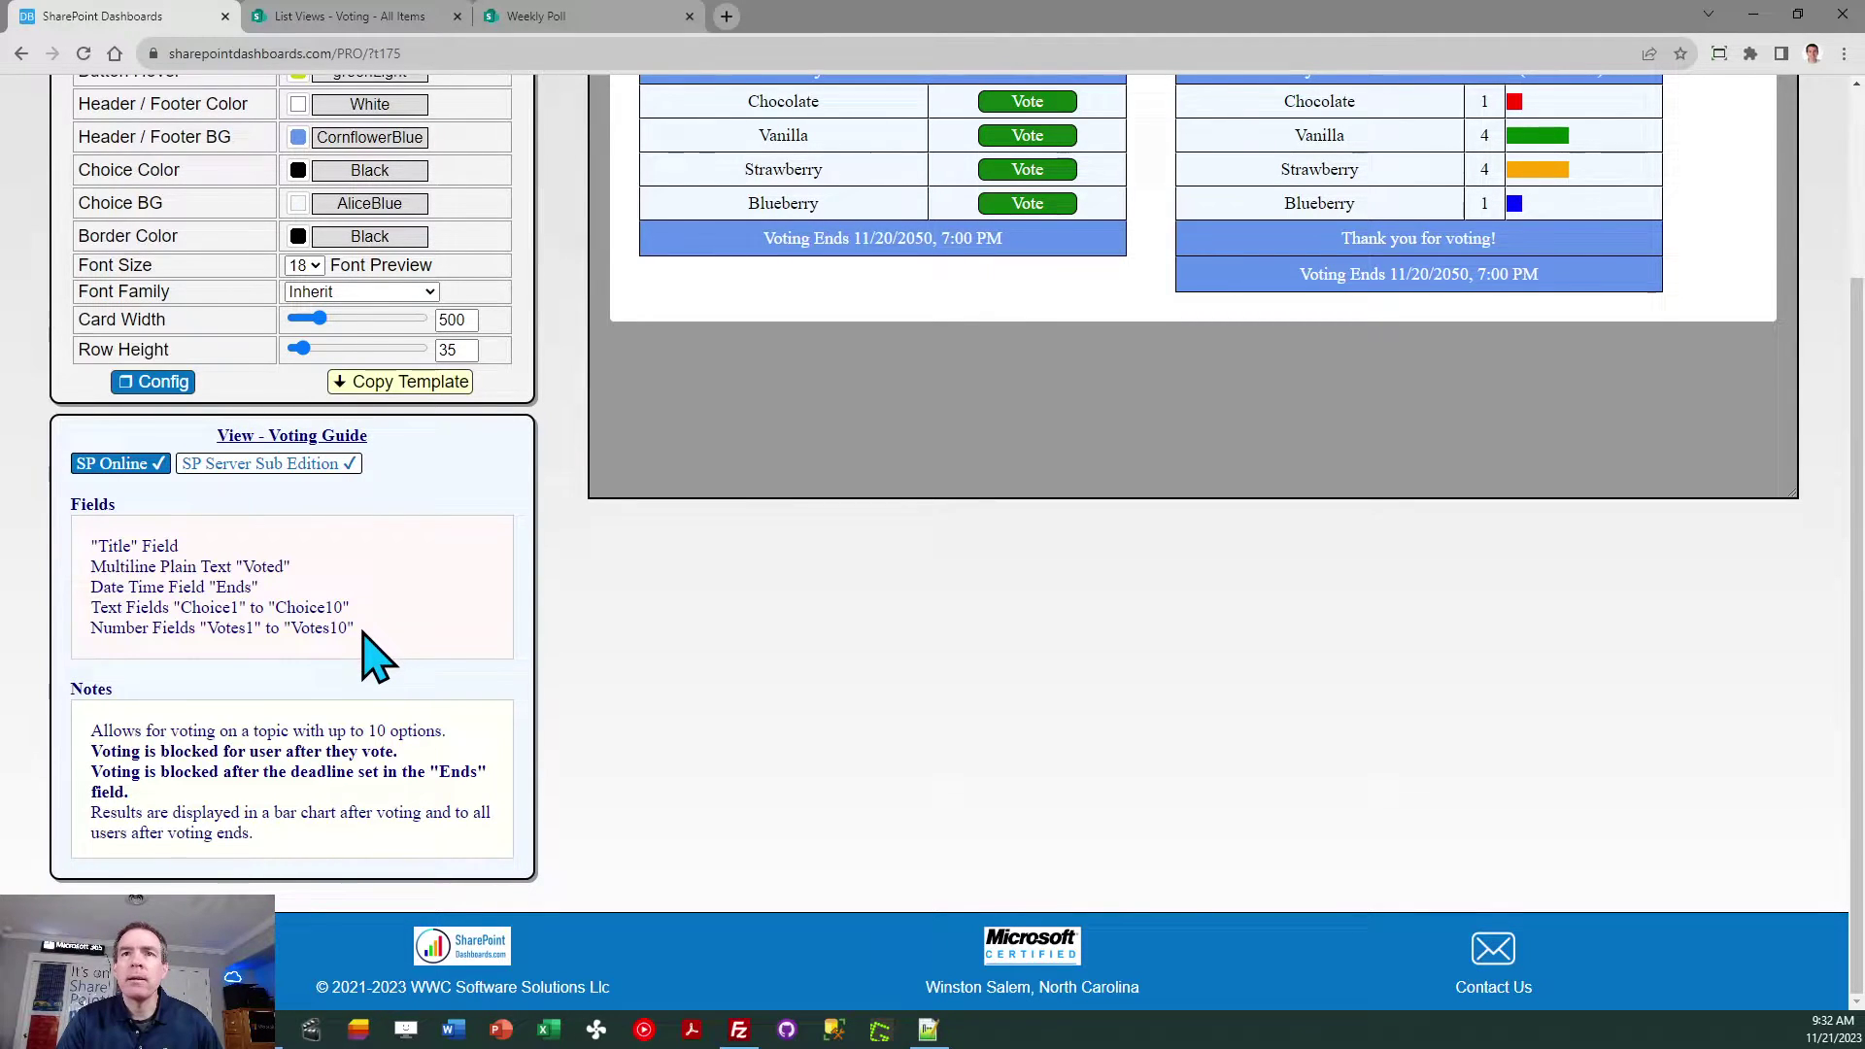
left_click_drag(356, 627, 90, 638)
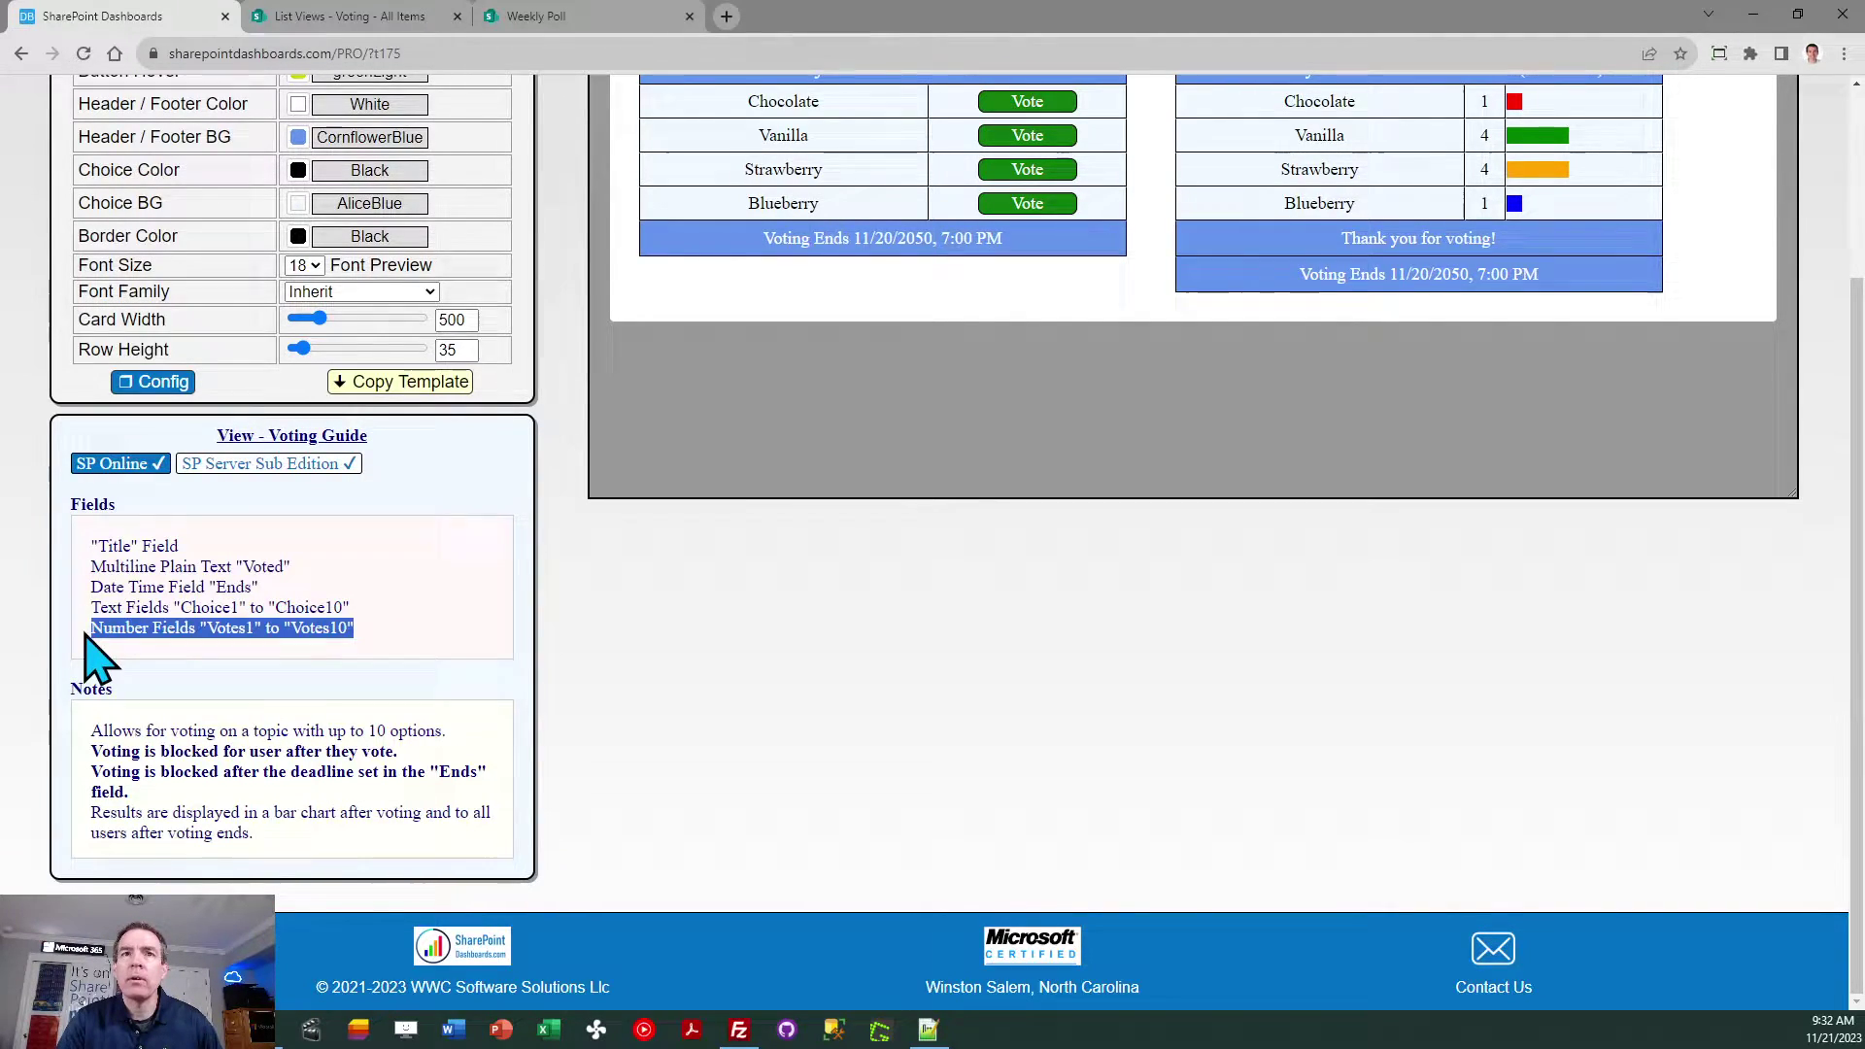
left_click(444, 610)
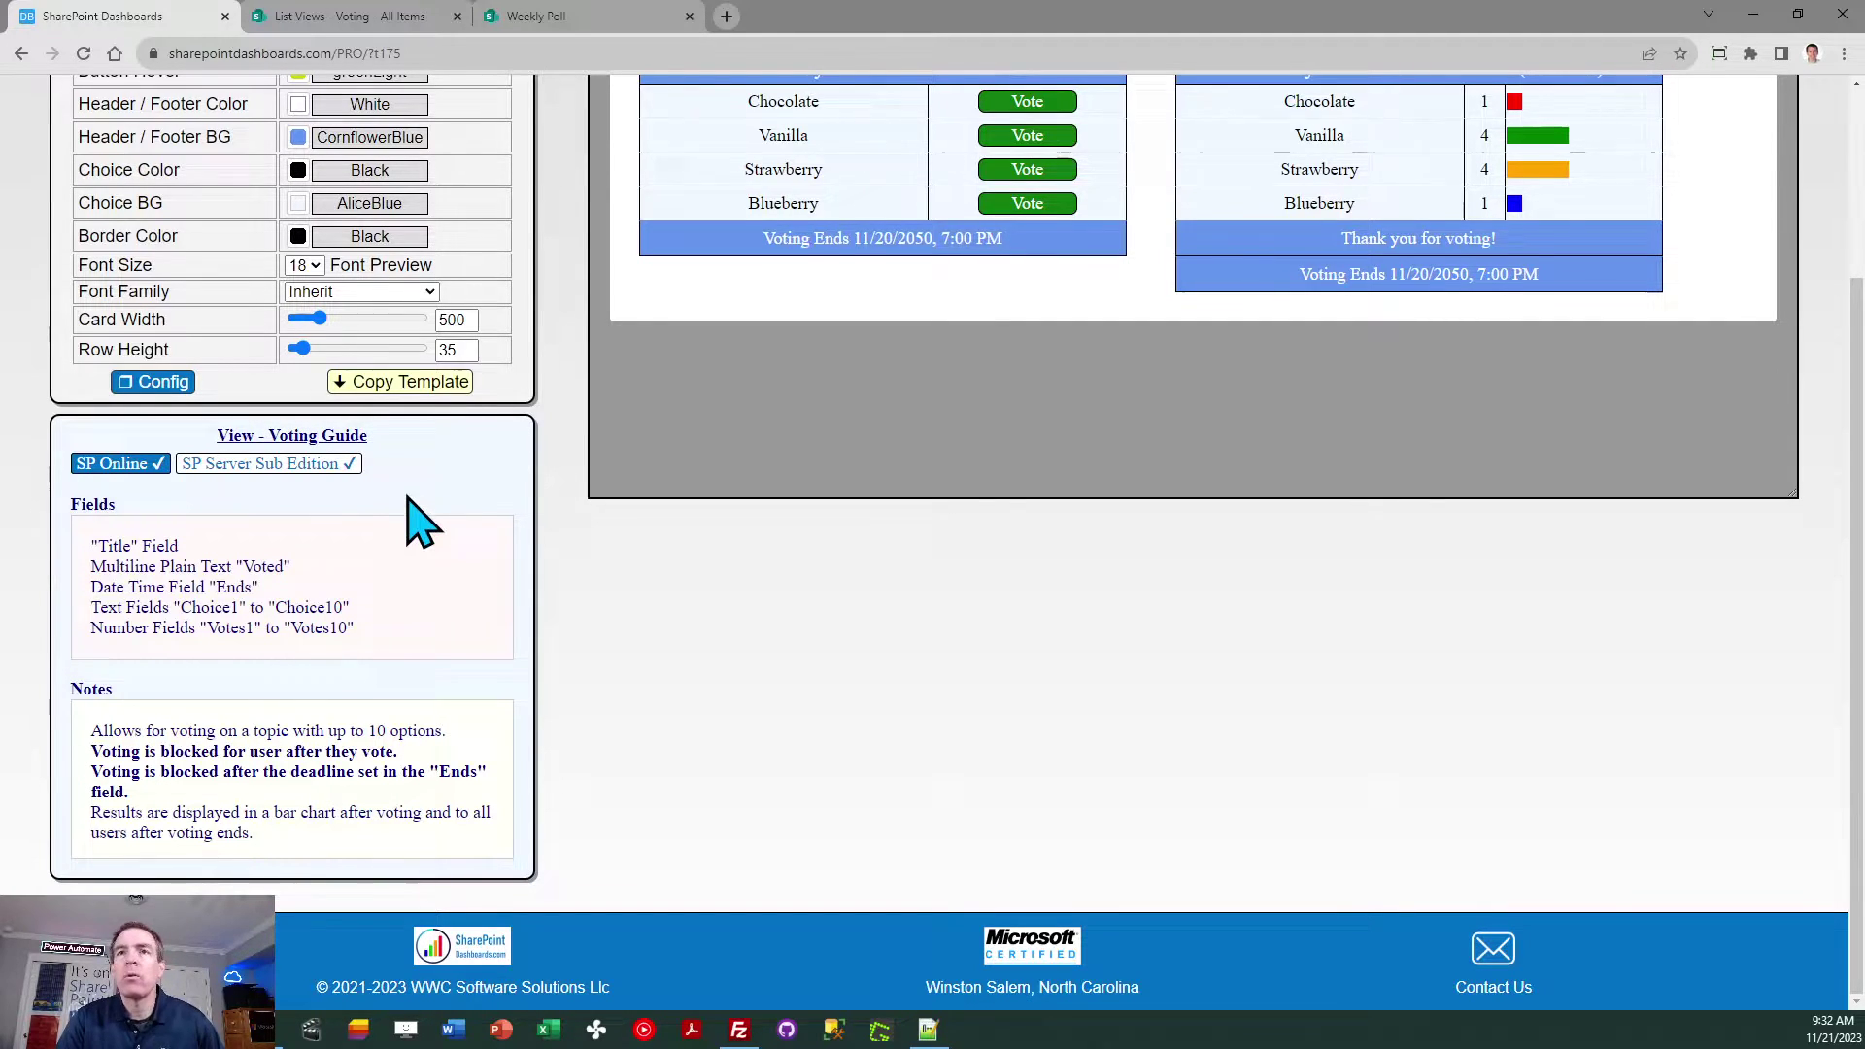
- Scroll across the Voting list's Choice columns, try the Voting view, then return to All Items
left_click(379, 17)
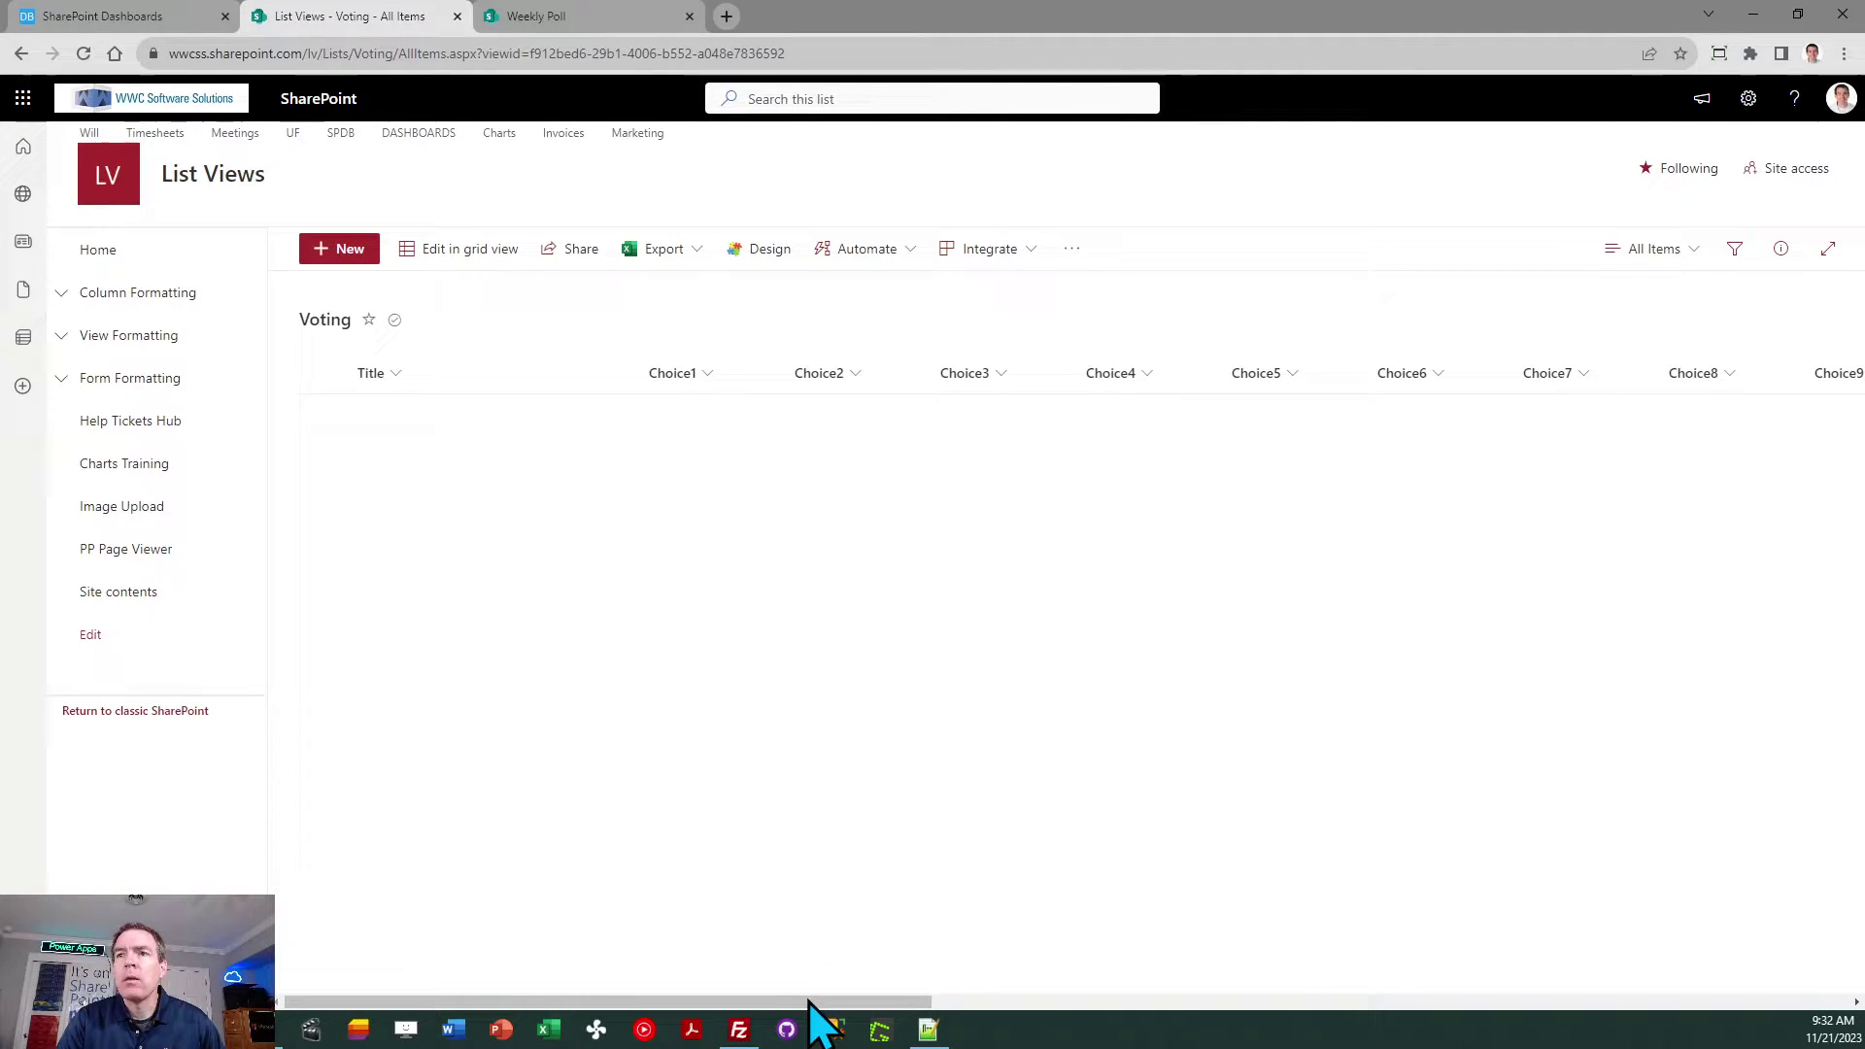
mouse_move(809, 1000)
left_mouse_down()
mouse_move(871, 1003)
mouse_move(794, 1010)
left_mouse_up()
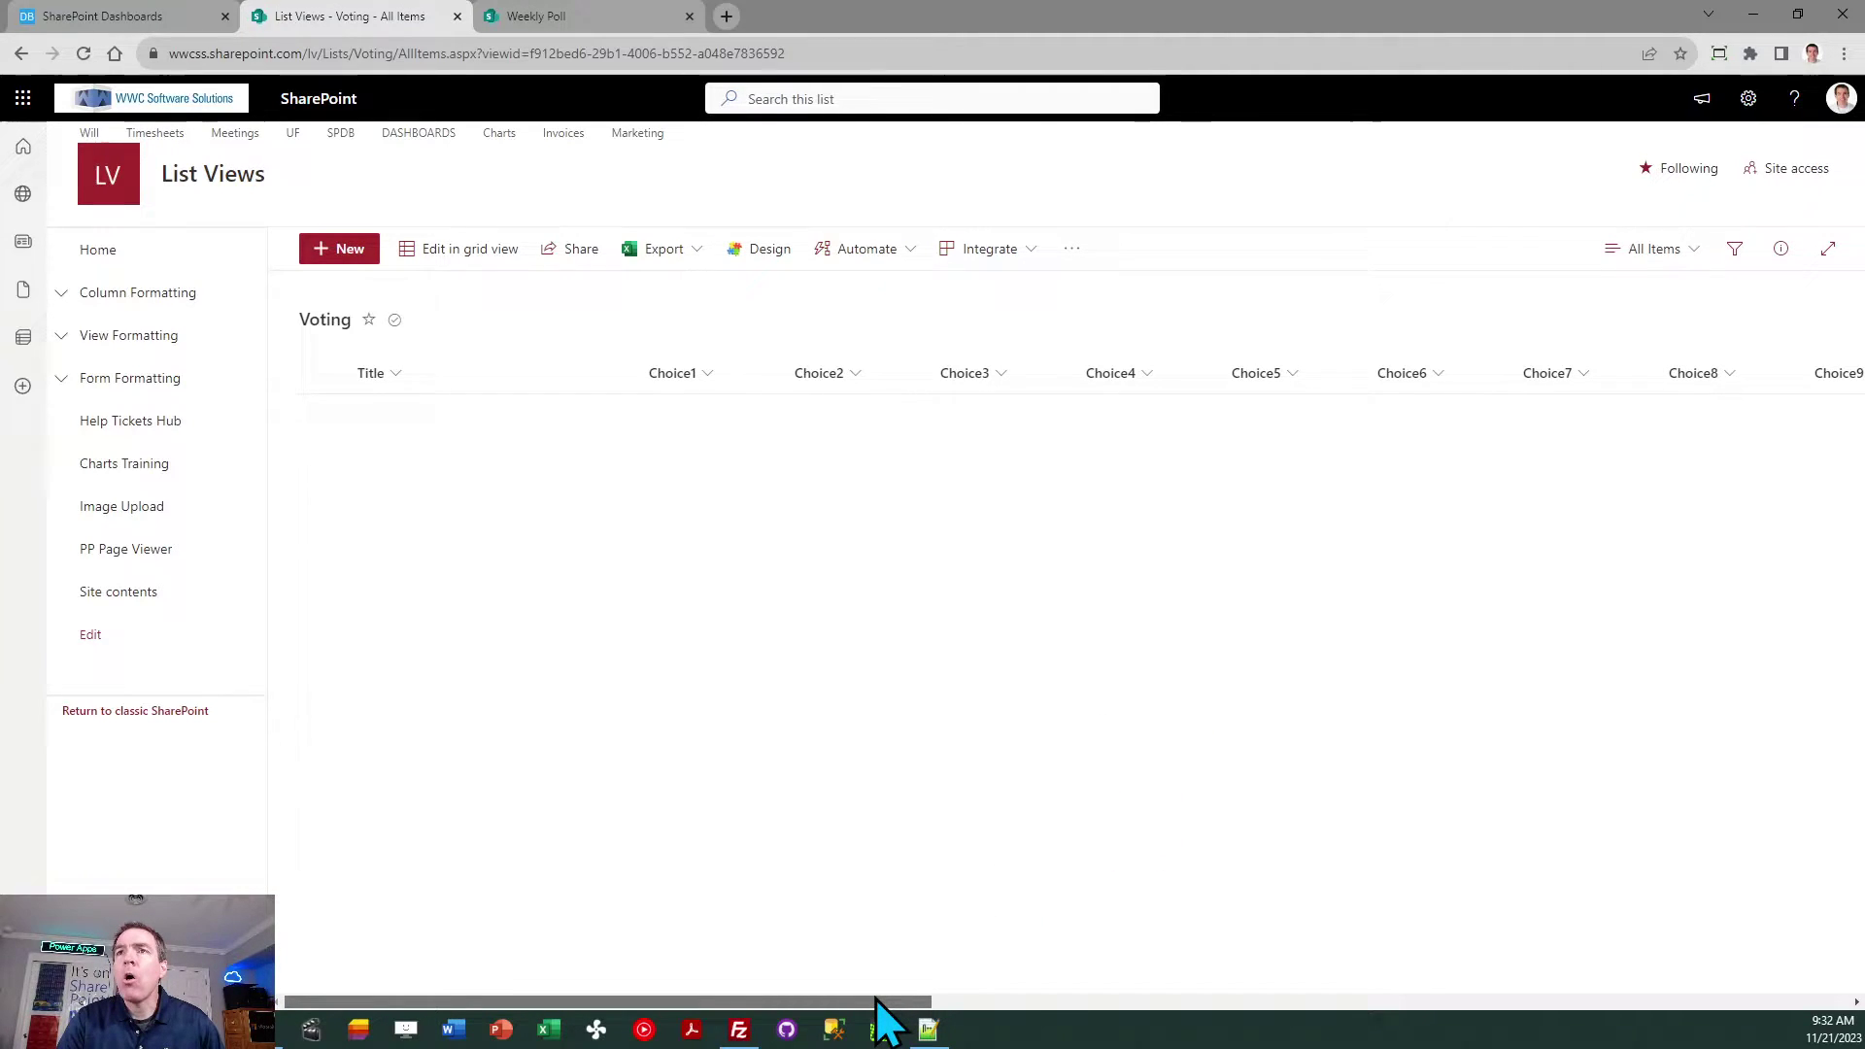
left_click_drag(878, 1002, 710, 967)
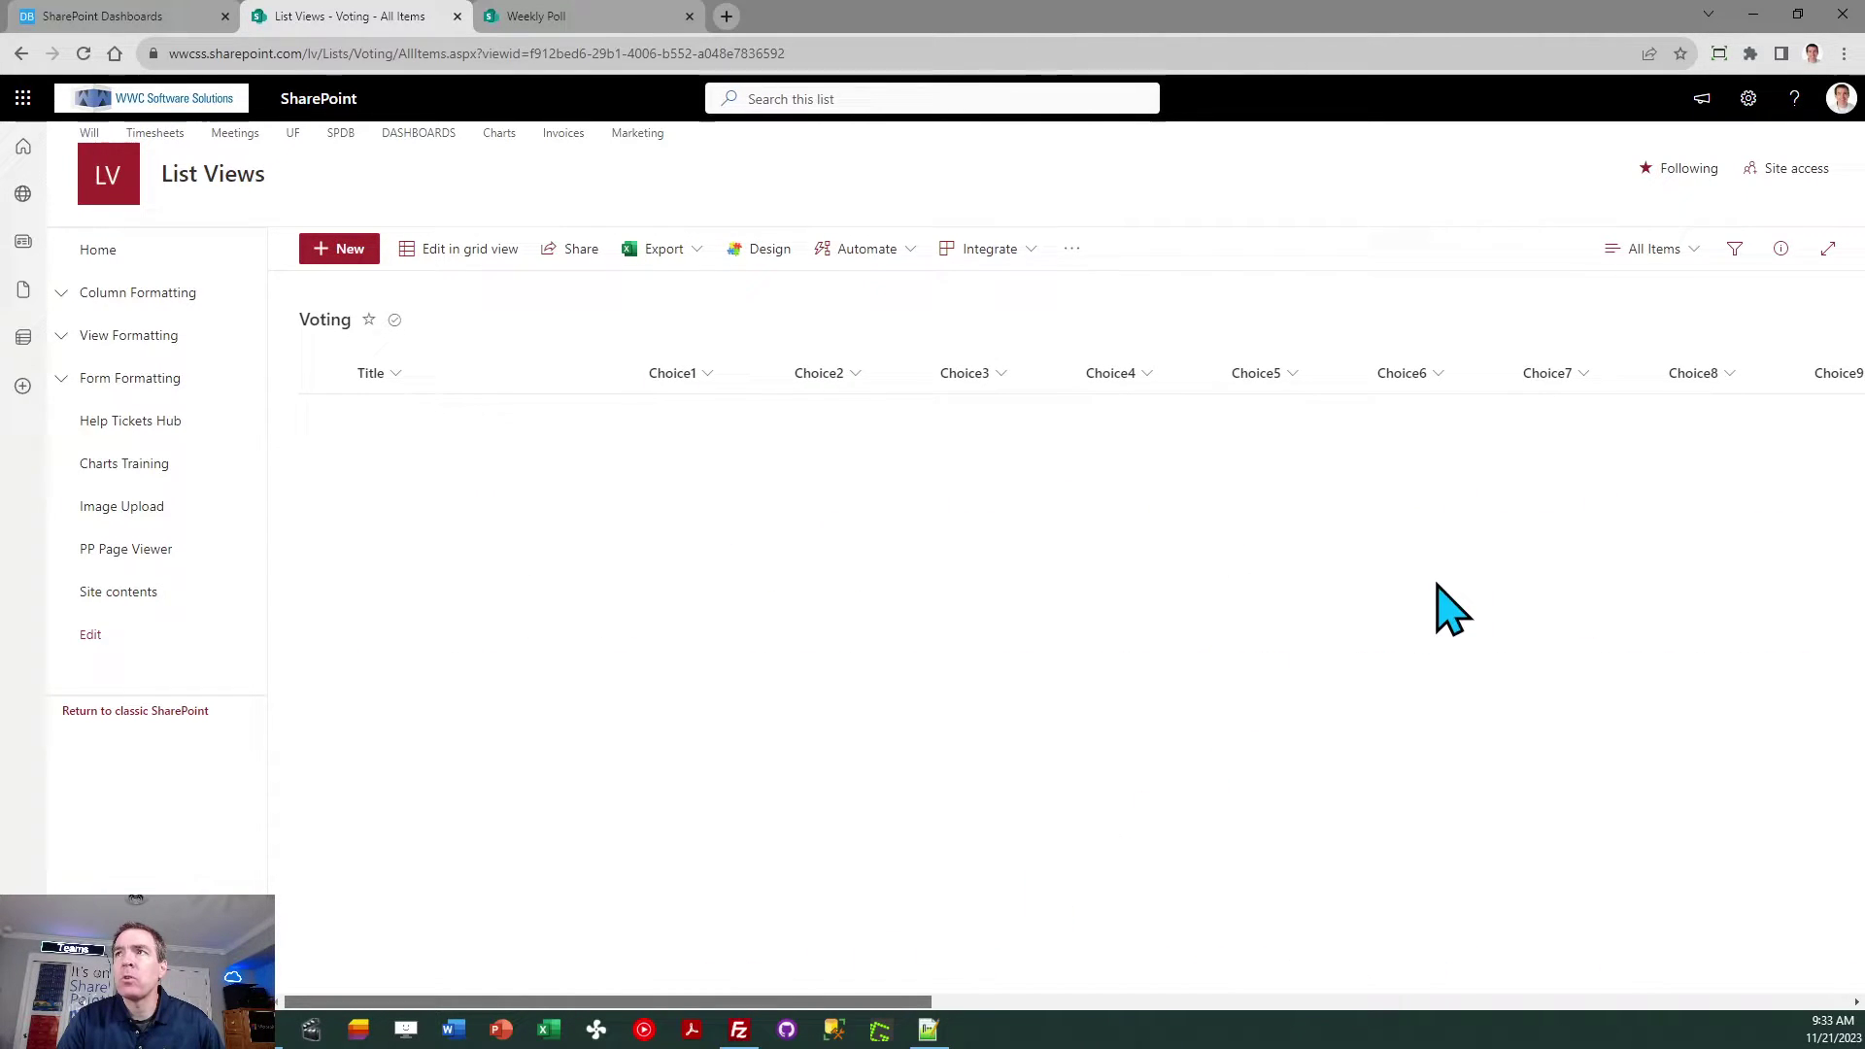
left_click(1647, 252)
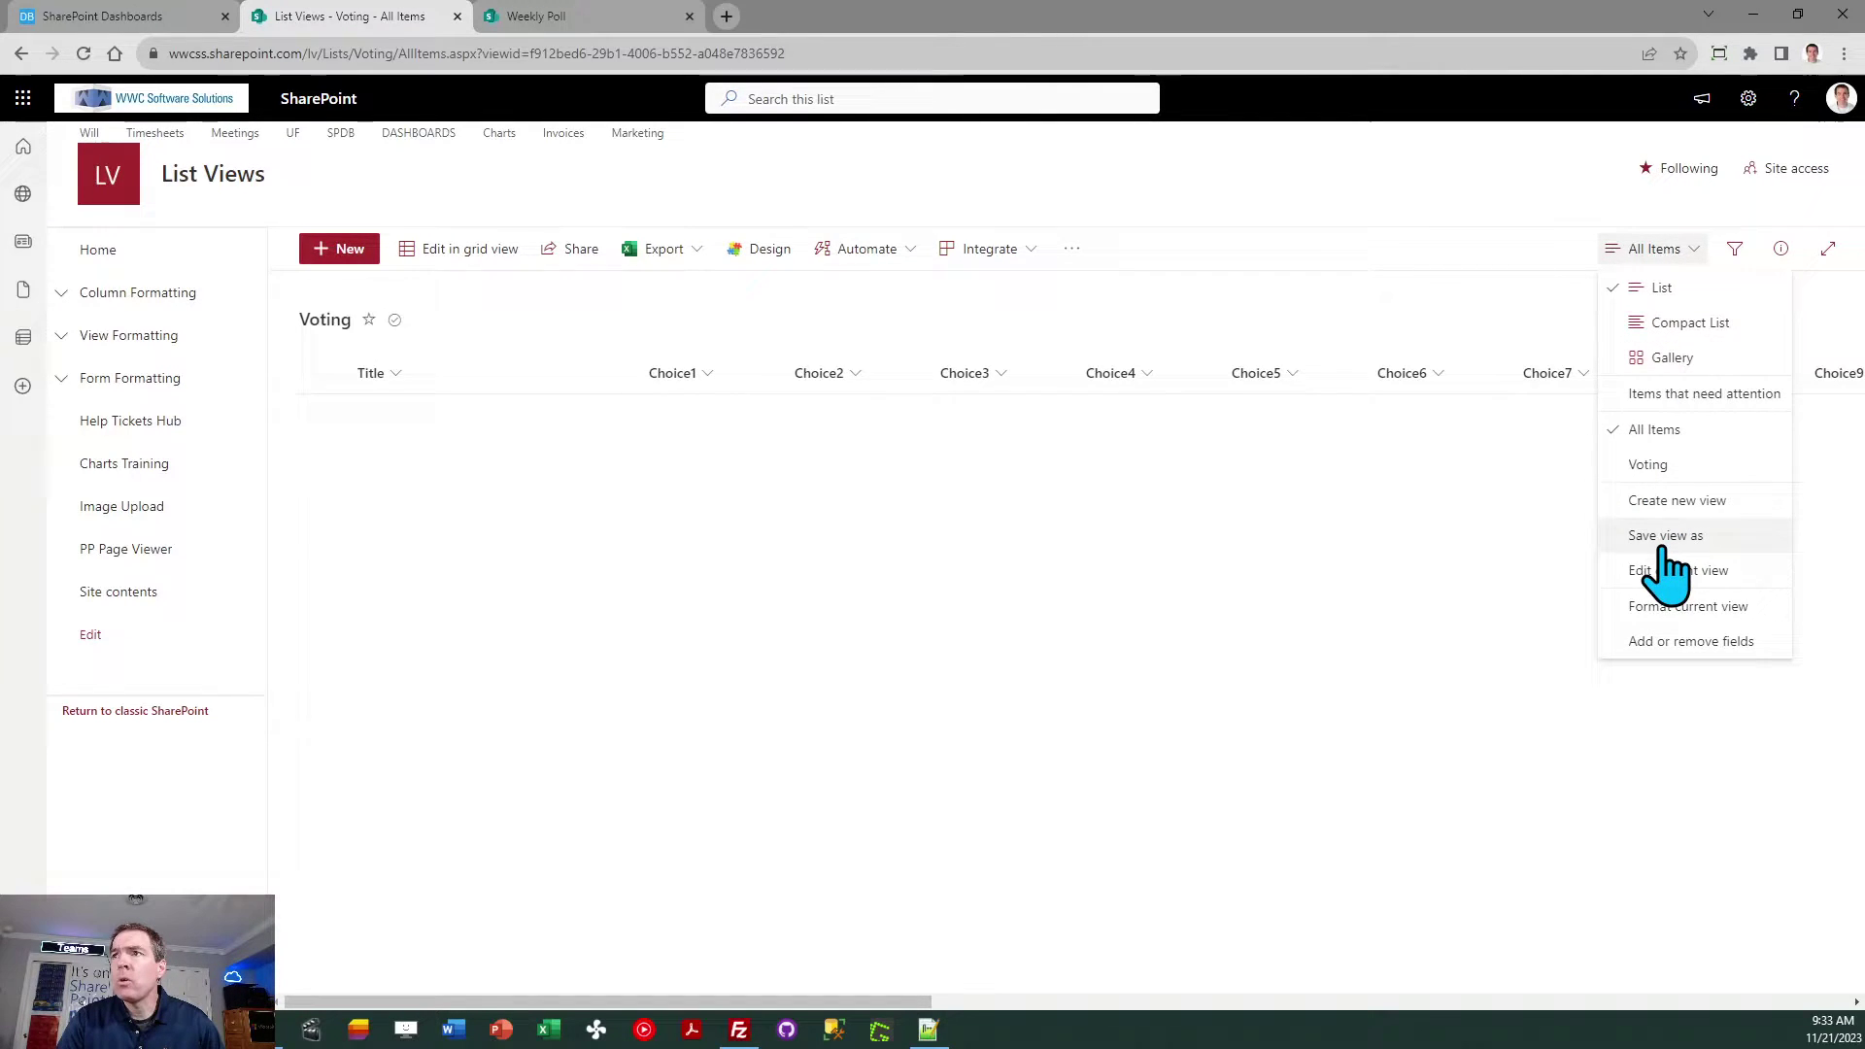
left_click(1661, 468)
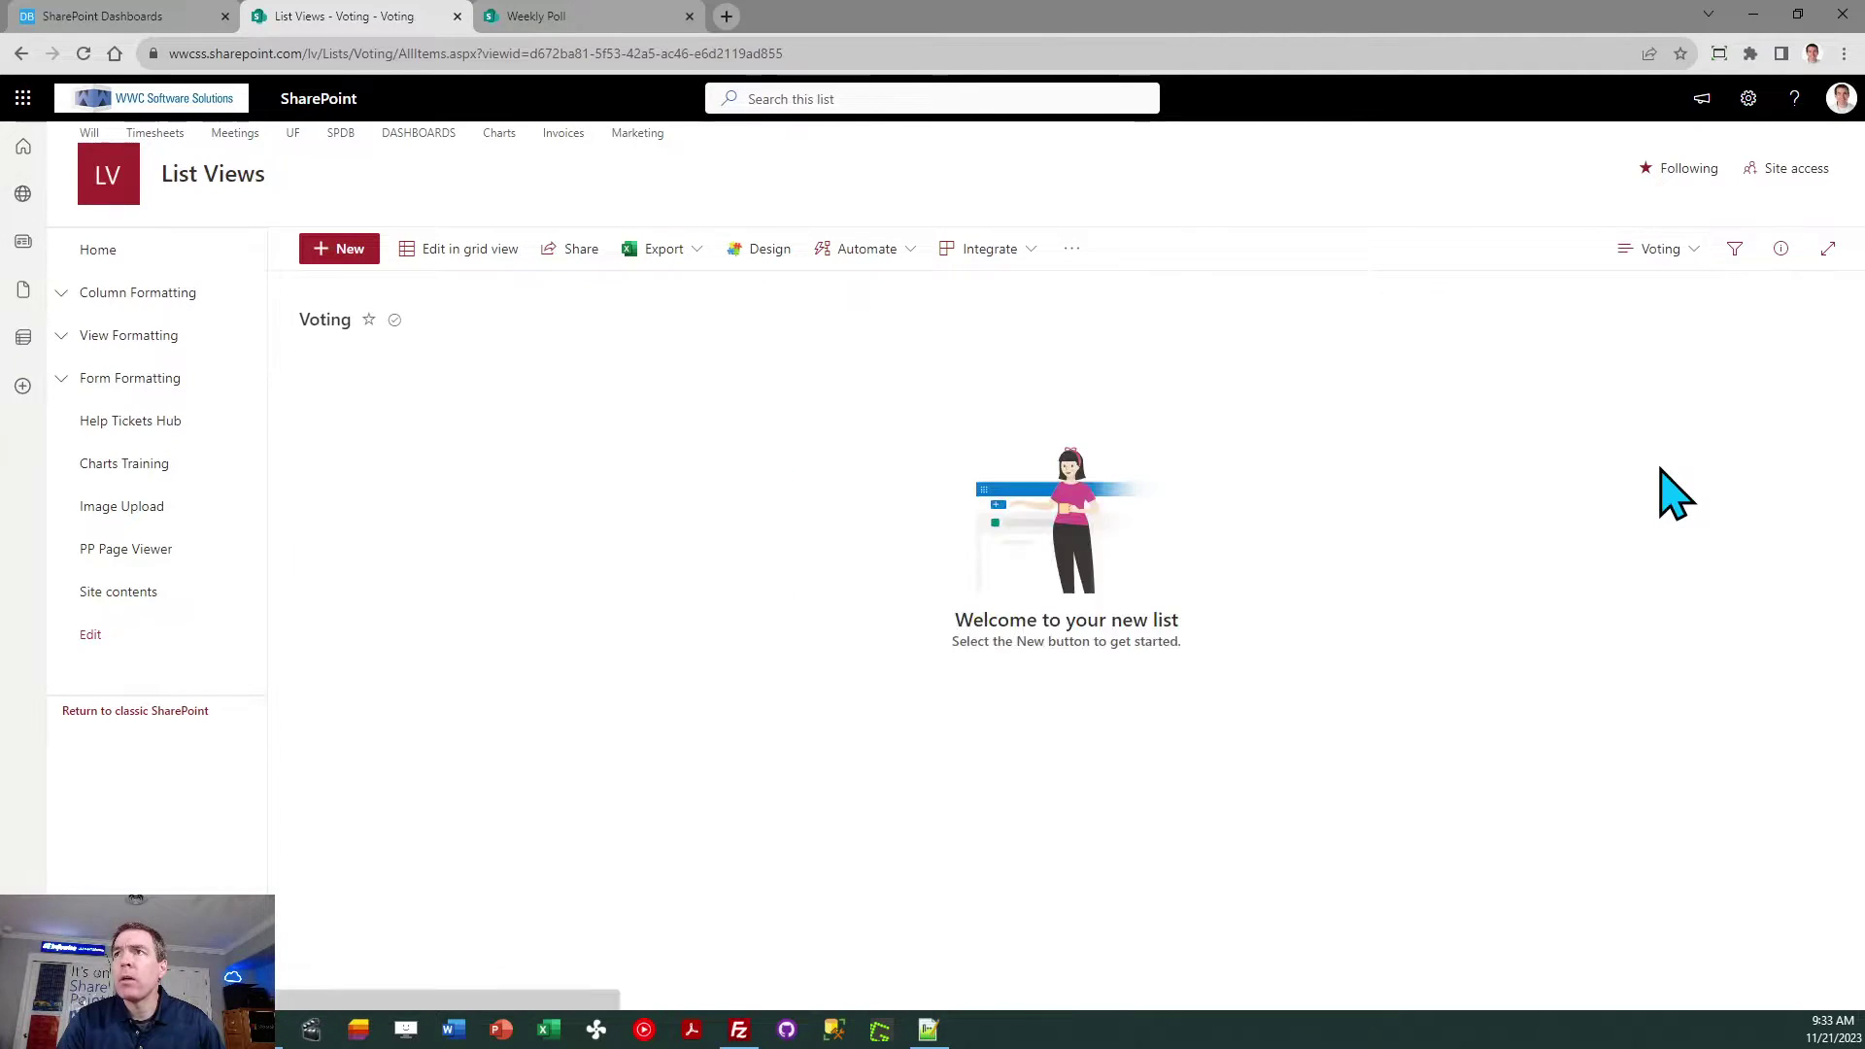
left_click(1657, 251)
left_click(1663, 427)
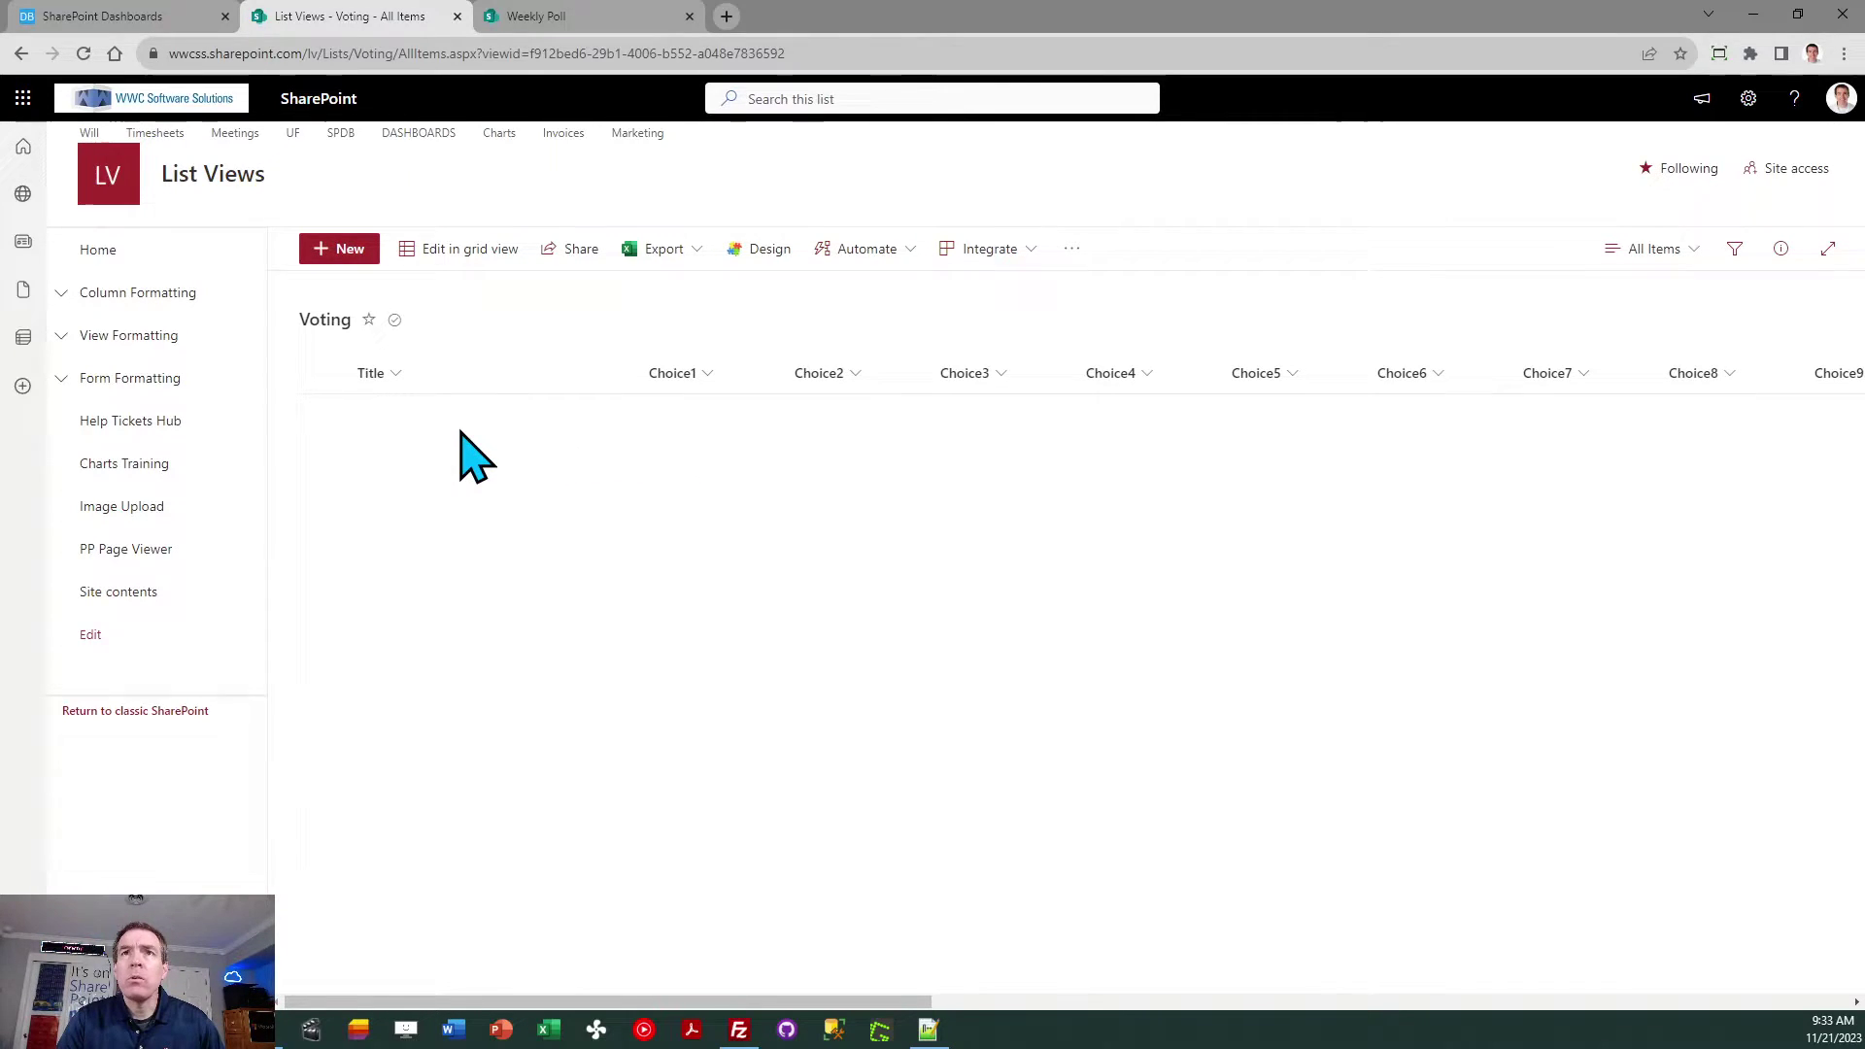
- Create a Voting item titled 'Where should we have our holiday party?' ending 11/24/2023 7:00 PM
left_click(347, 255)
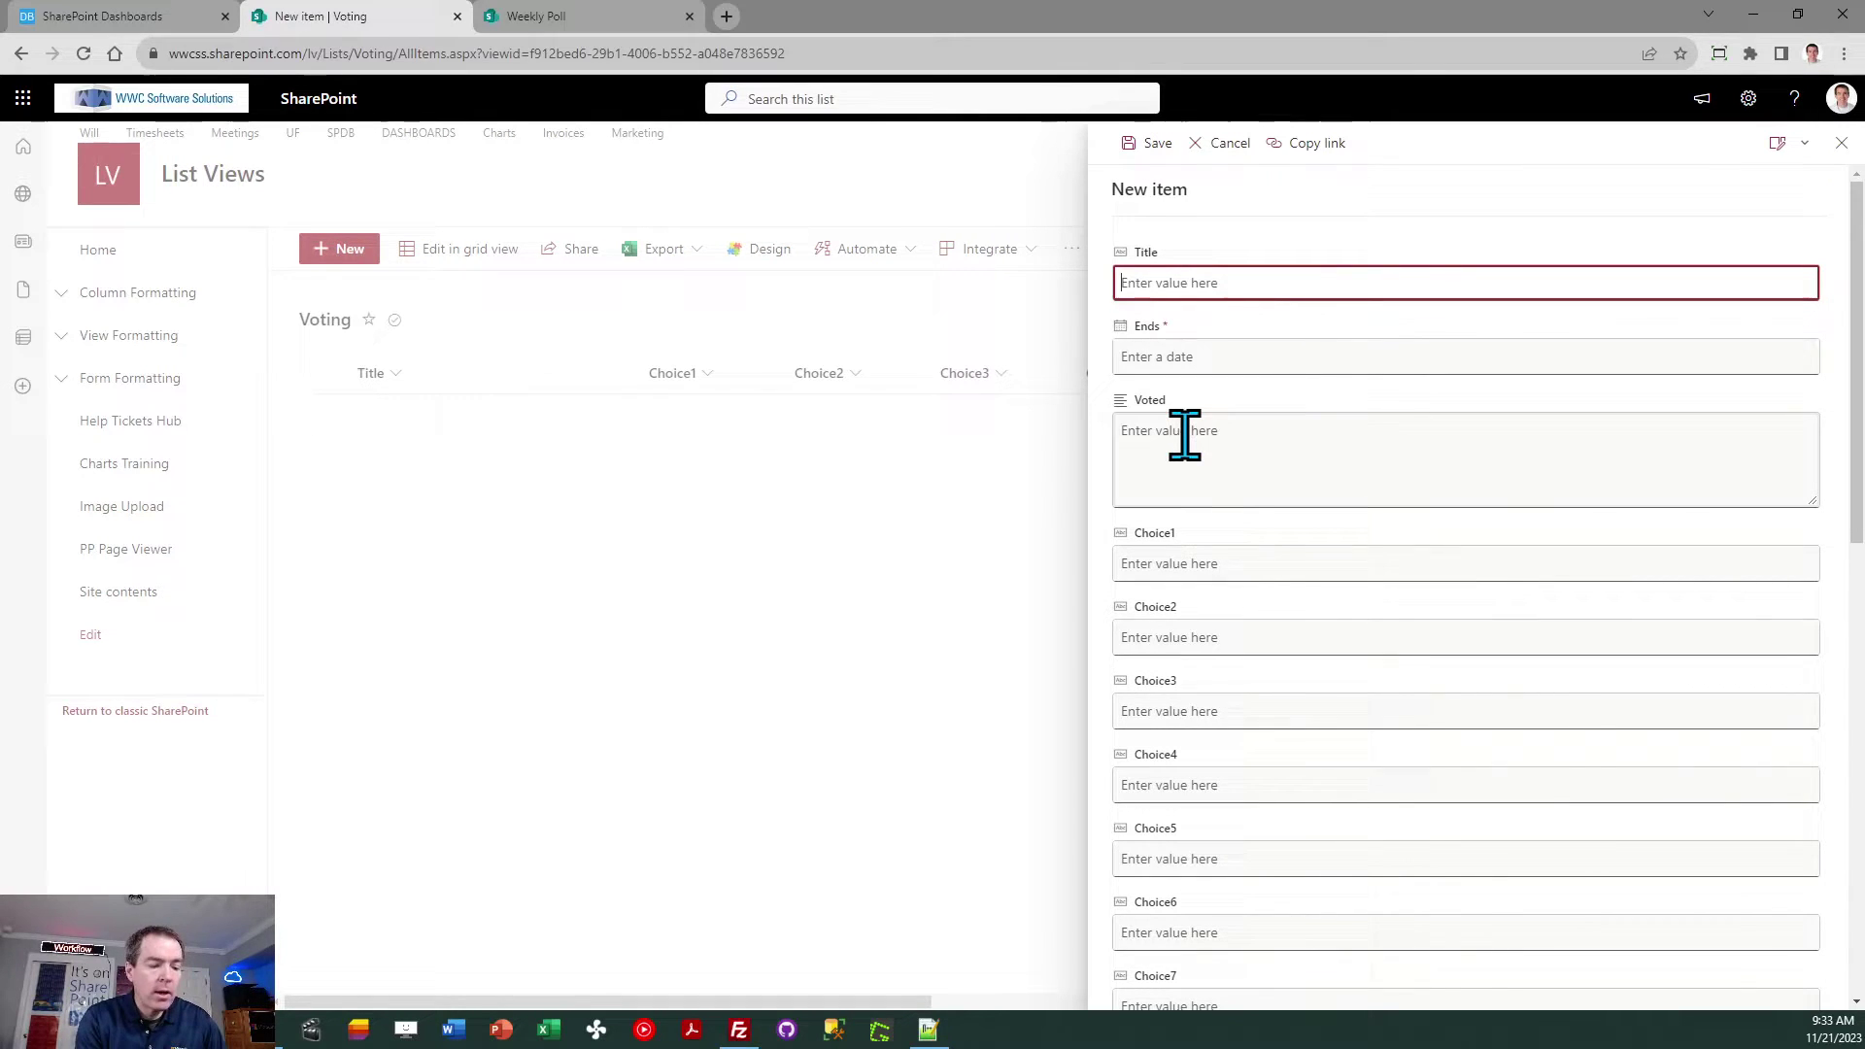
type("Where ")
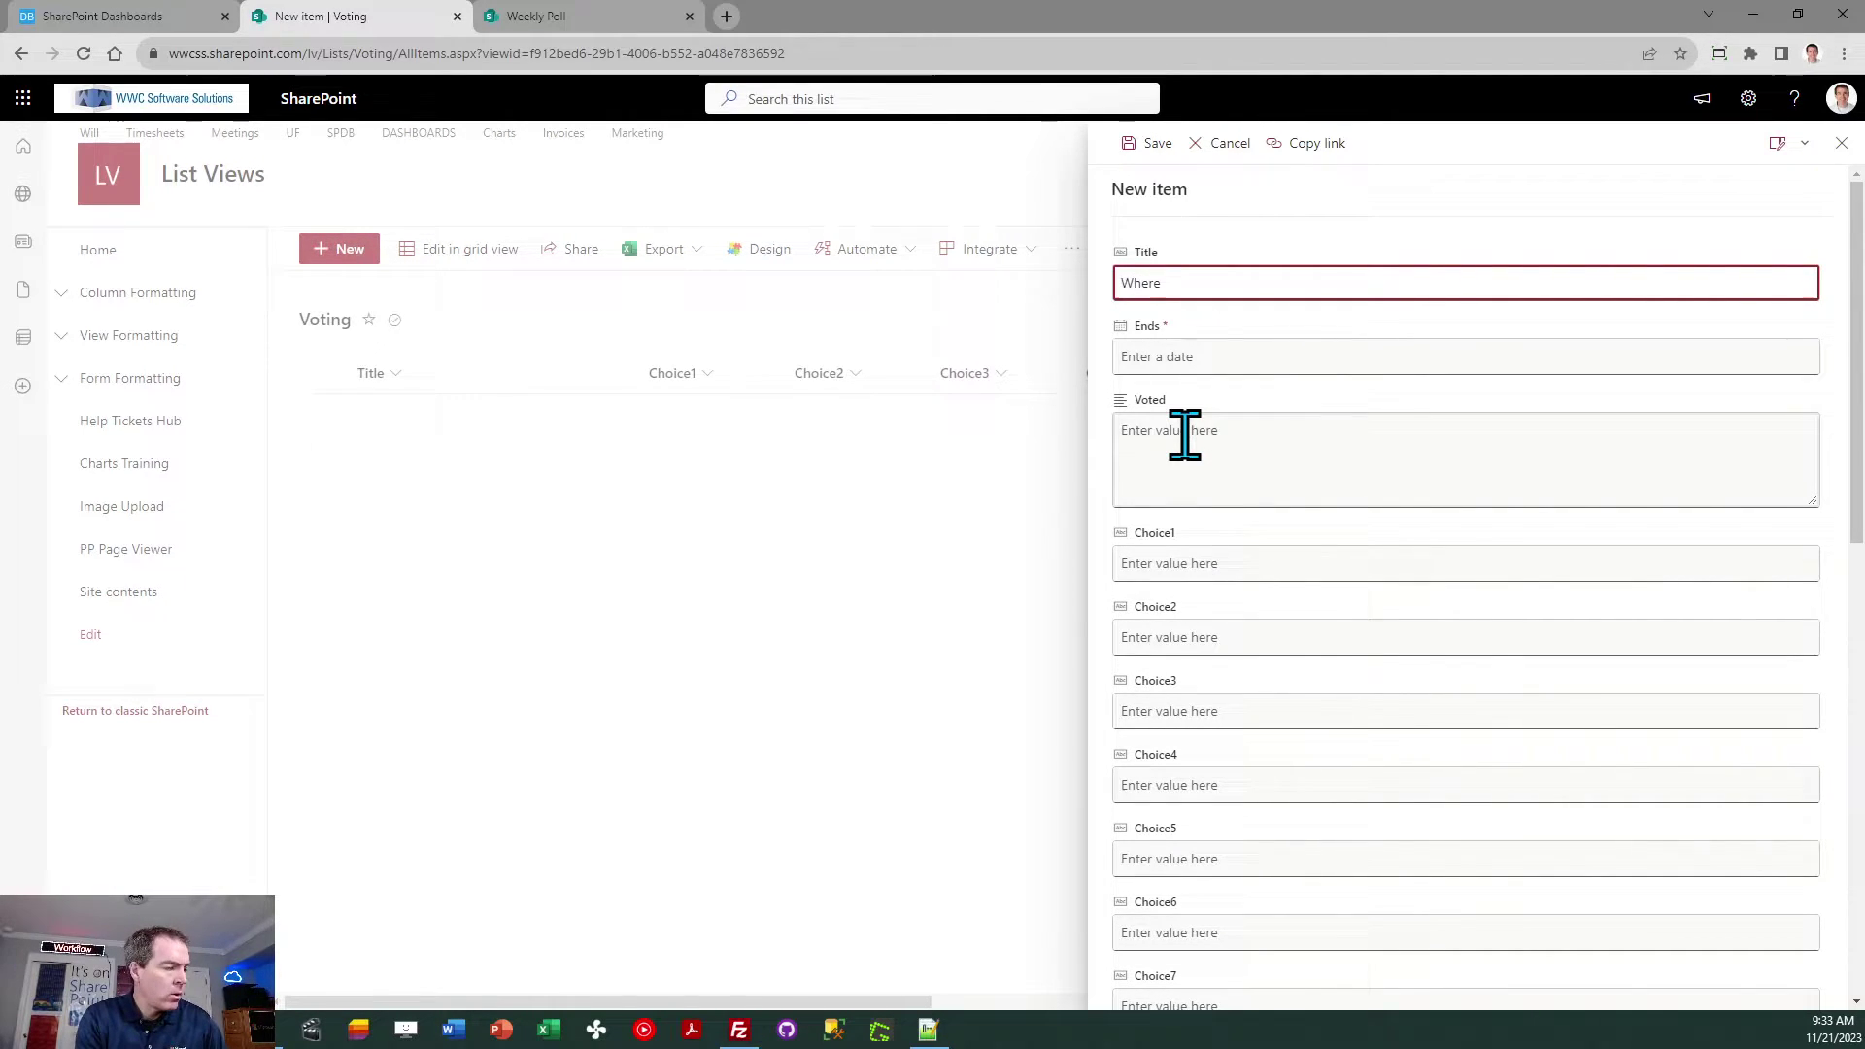
type("should we ")
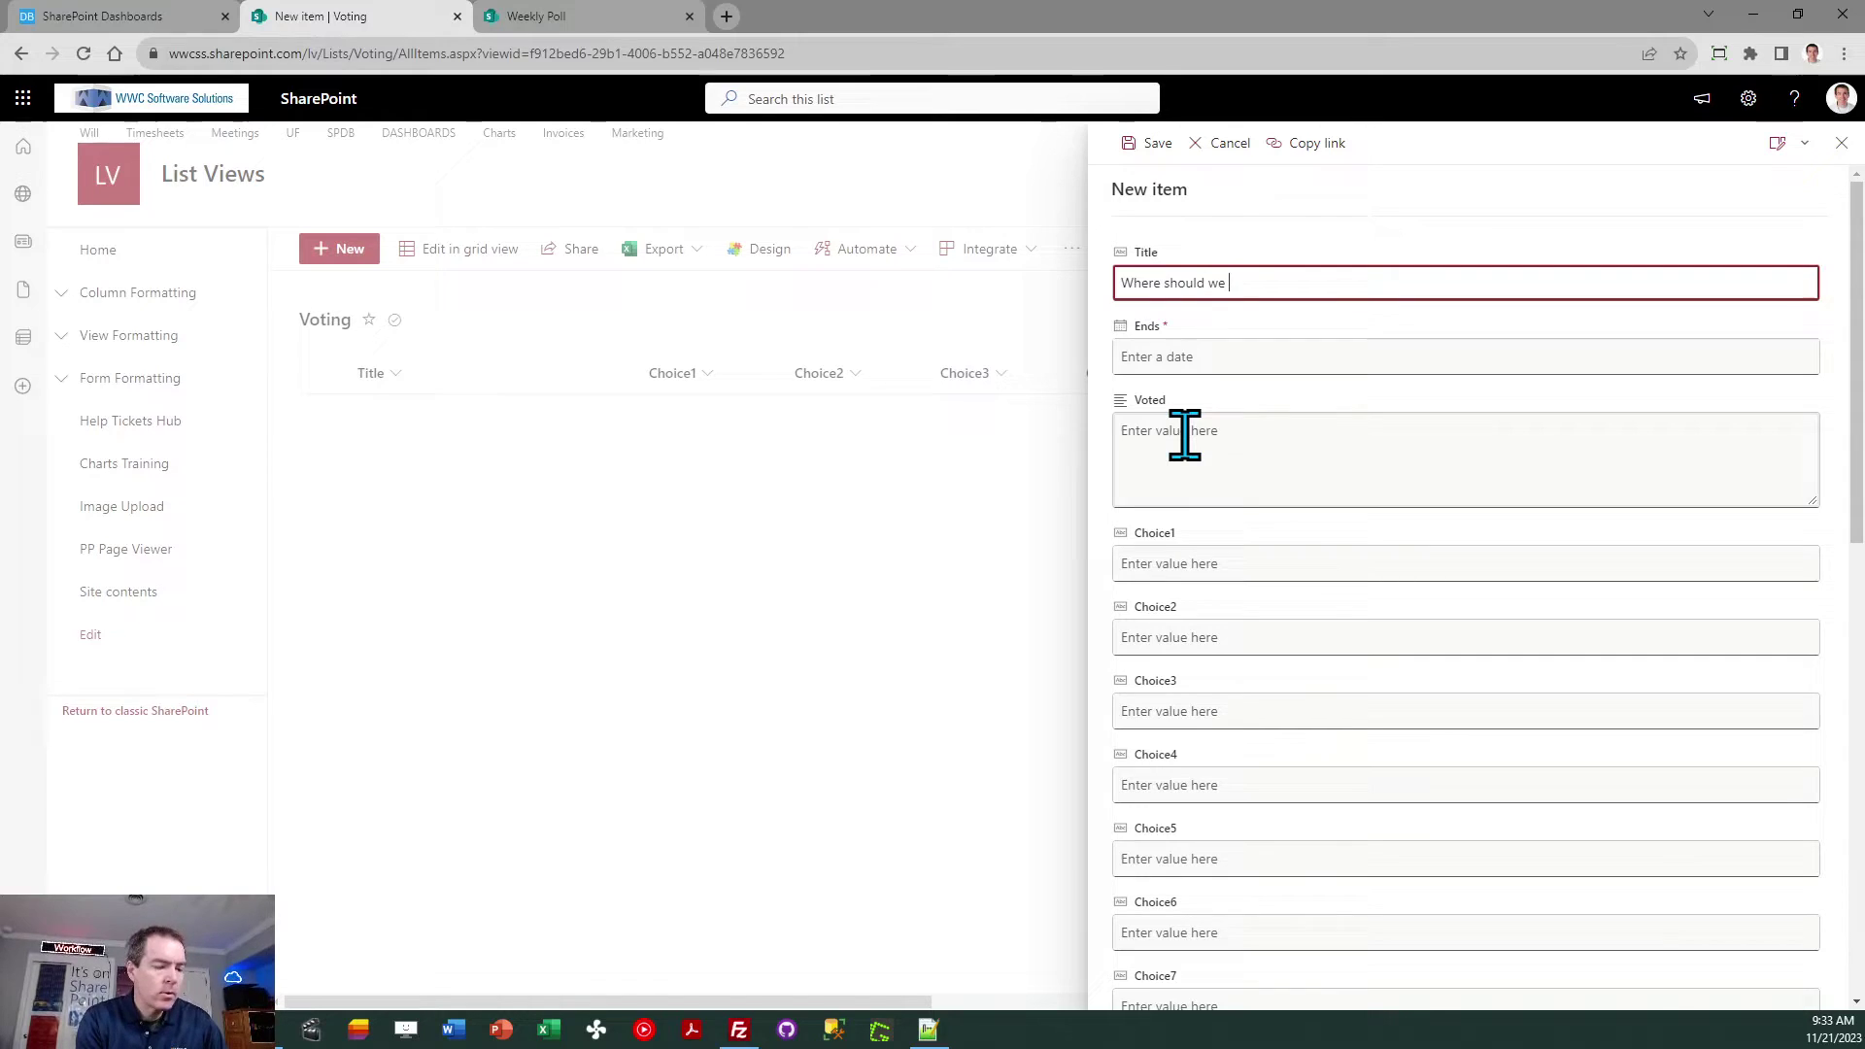
type("have our h")
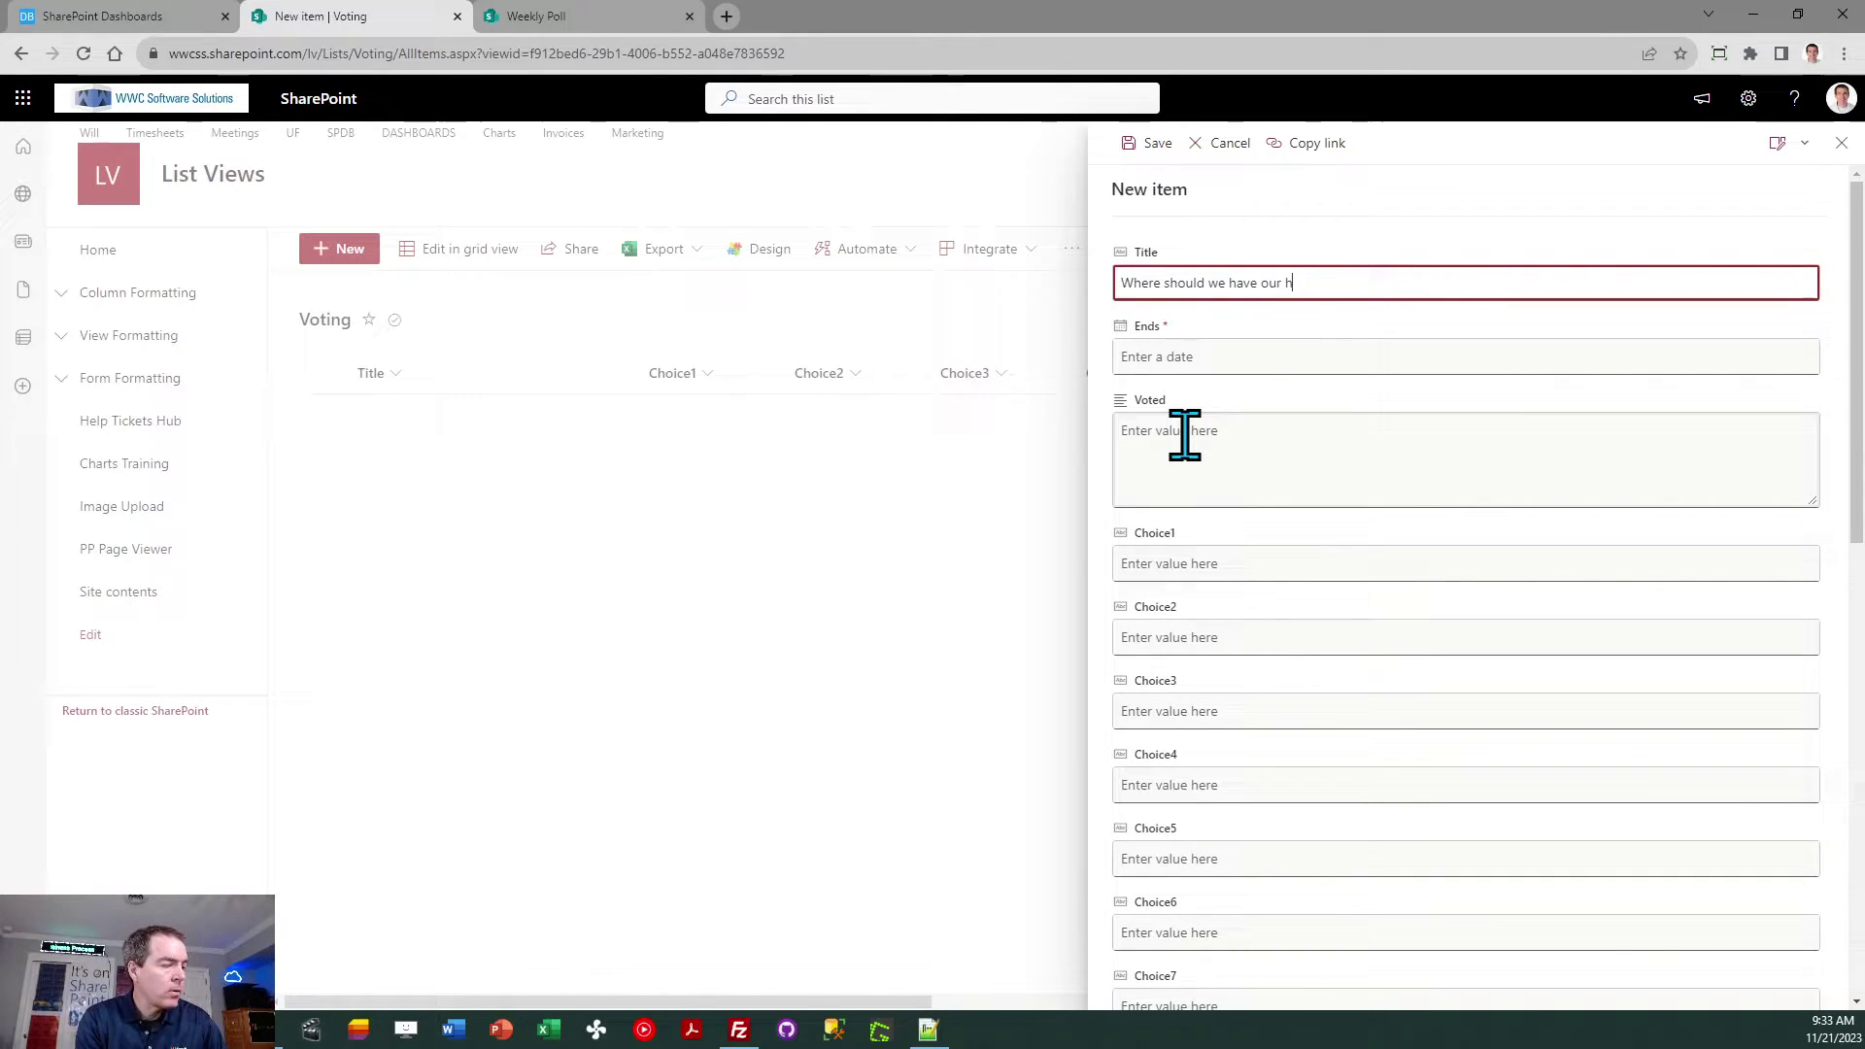
type("oliday party?")
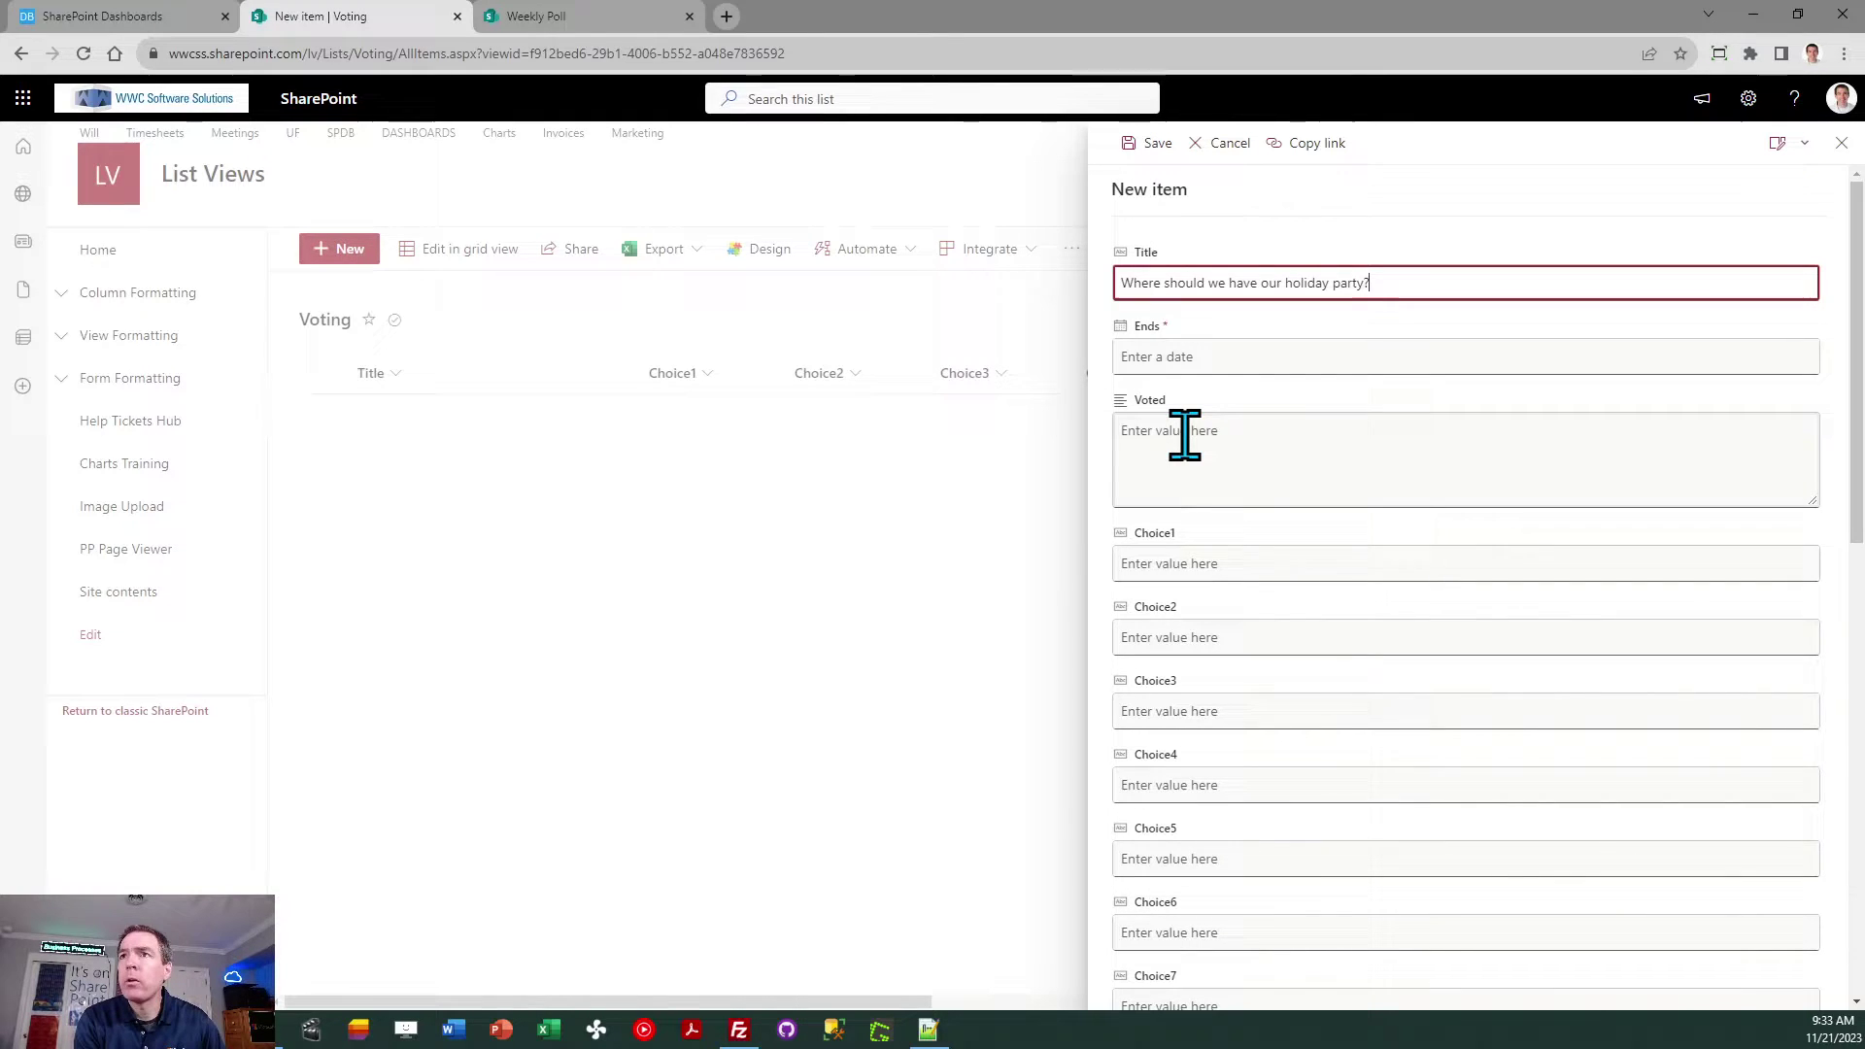
key("Tab")
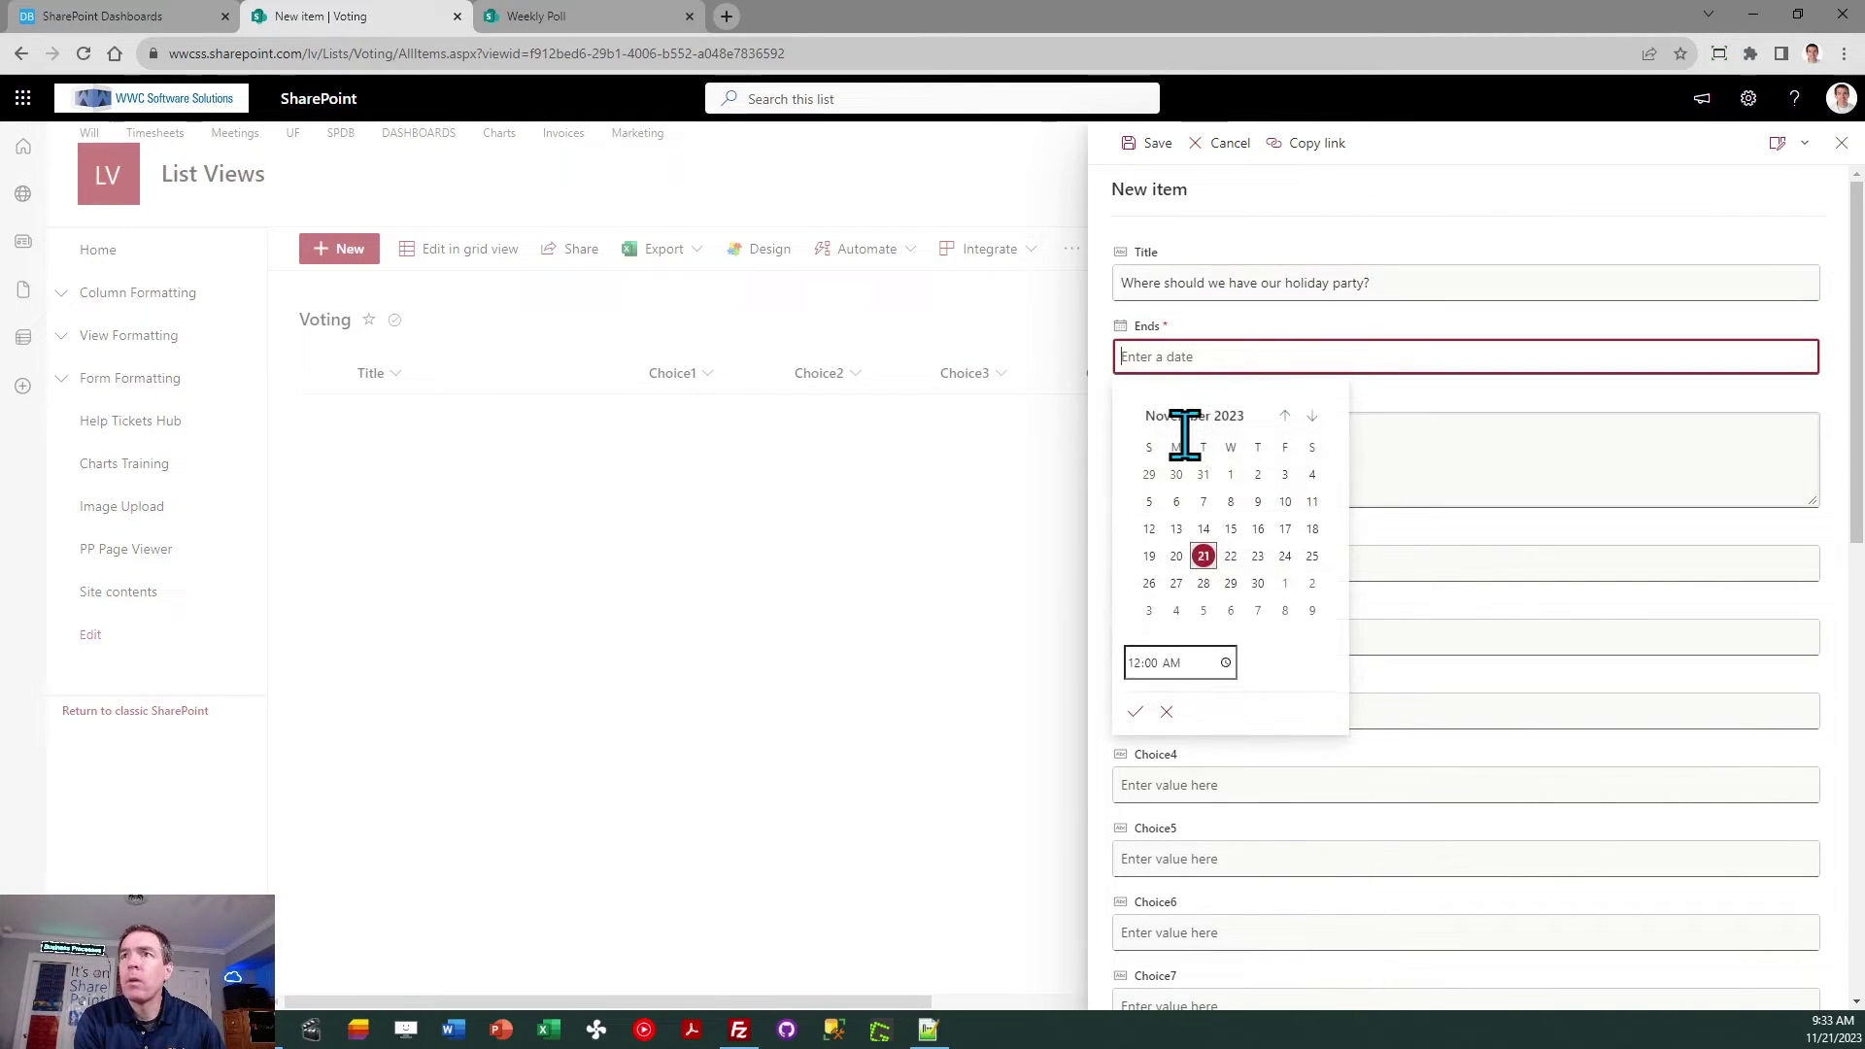
left_click(1286, 559)
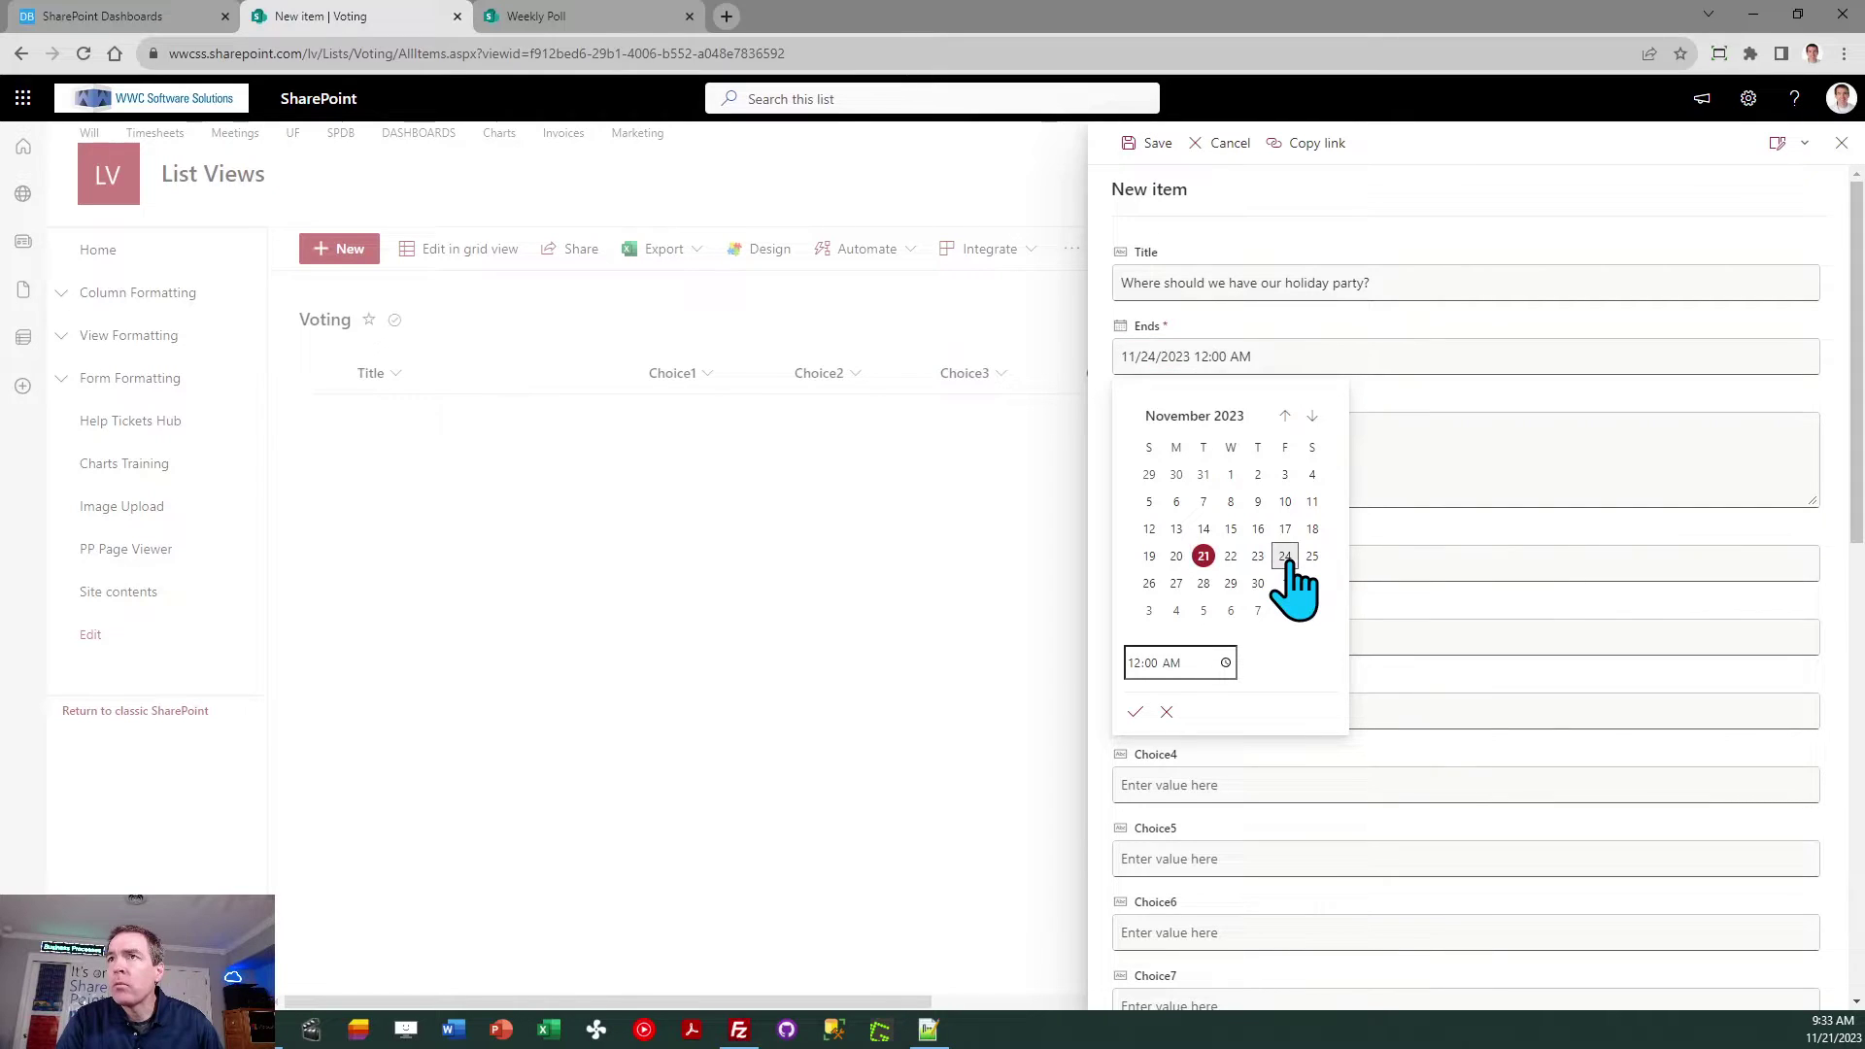
left_click(1144, 662)
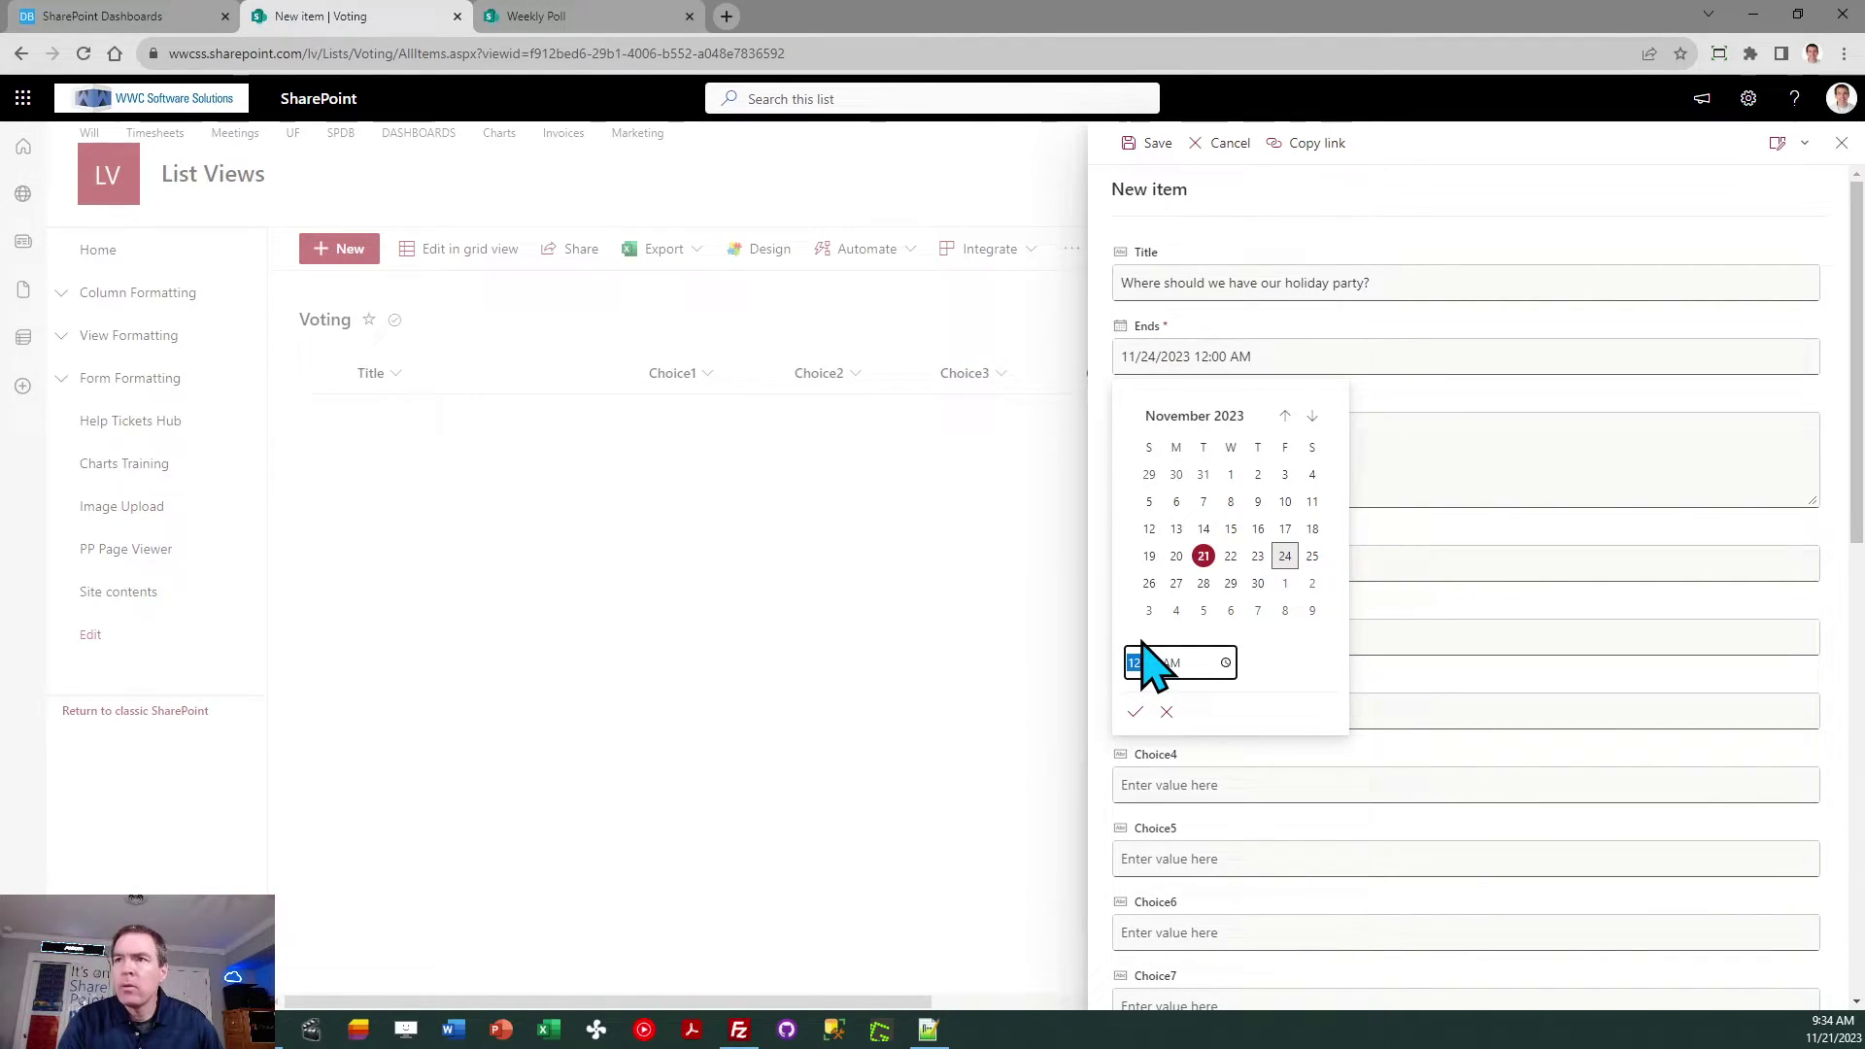
key("Down")
key("Down")
key("Down")
key("Down")
key("Down")
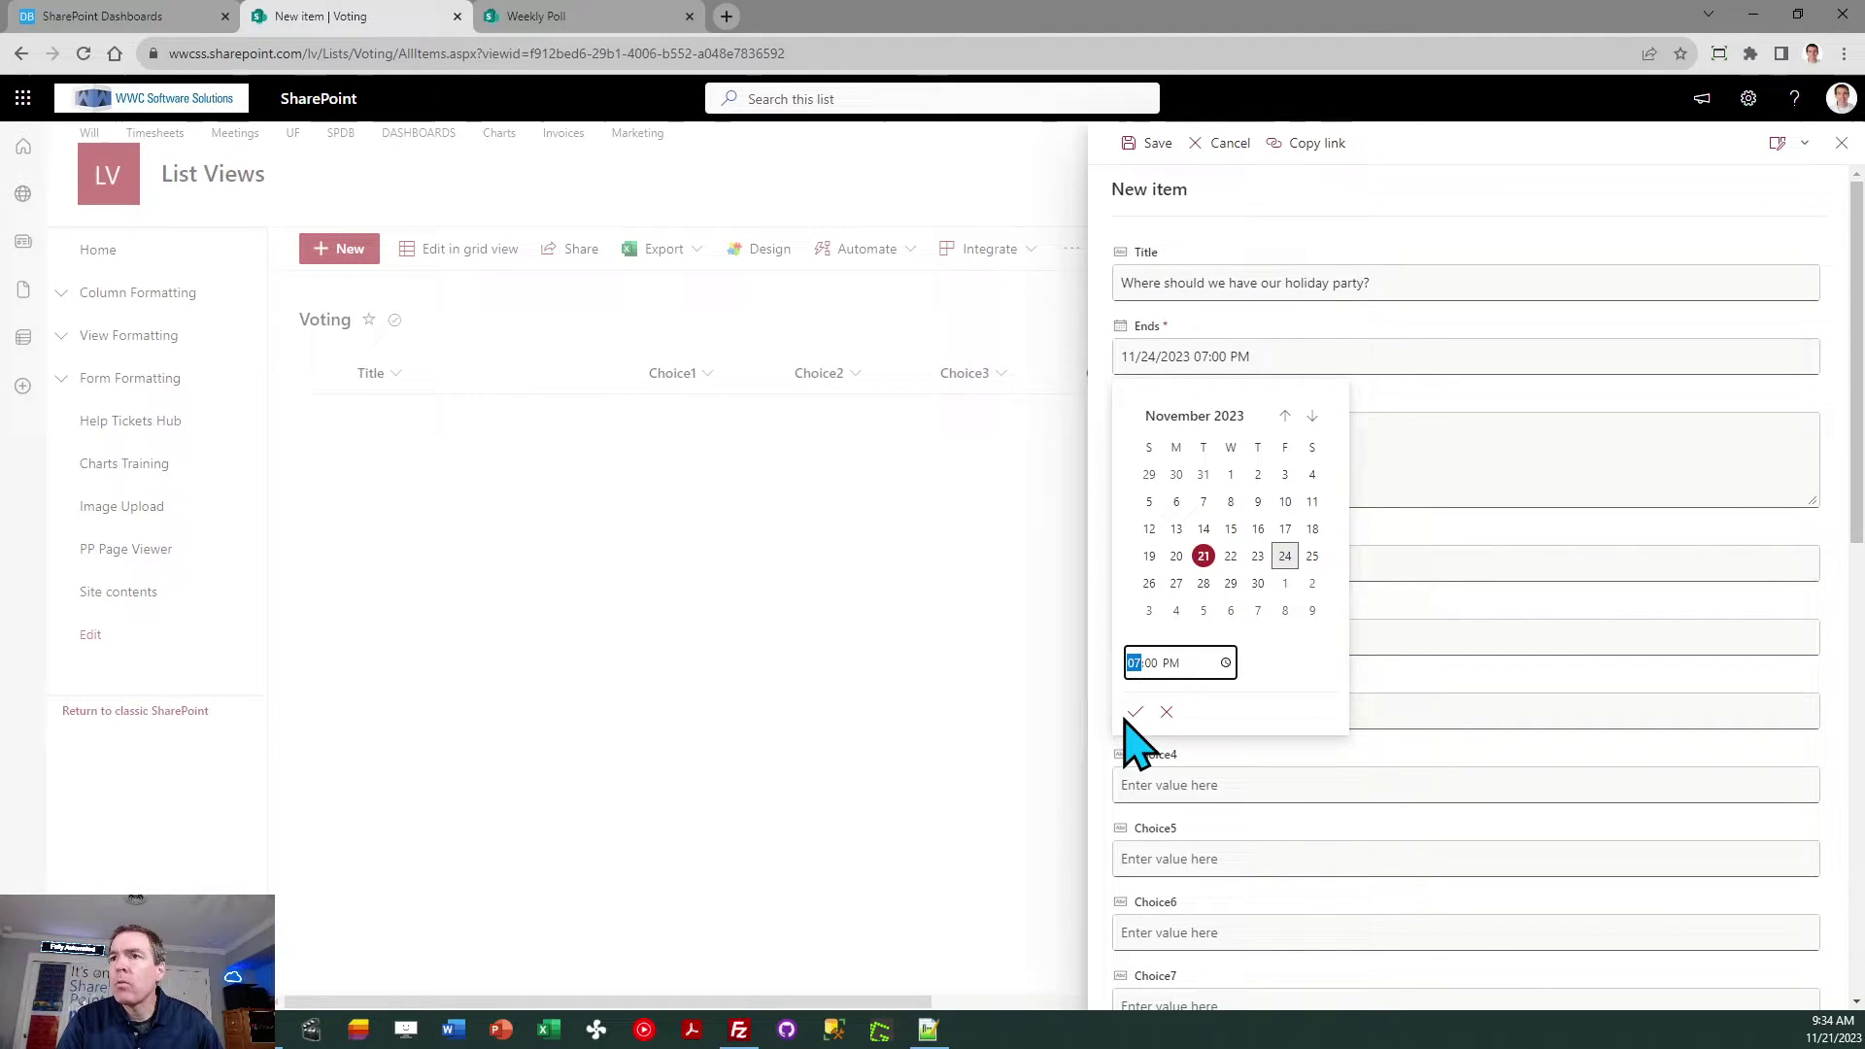
left_click(1134, 712)
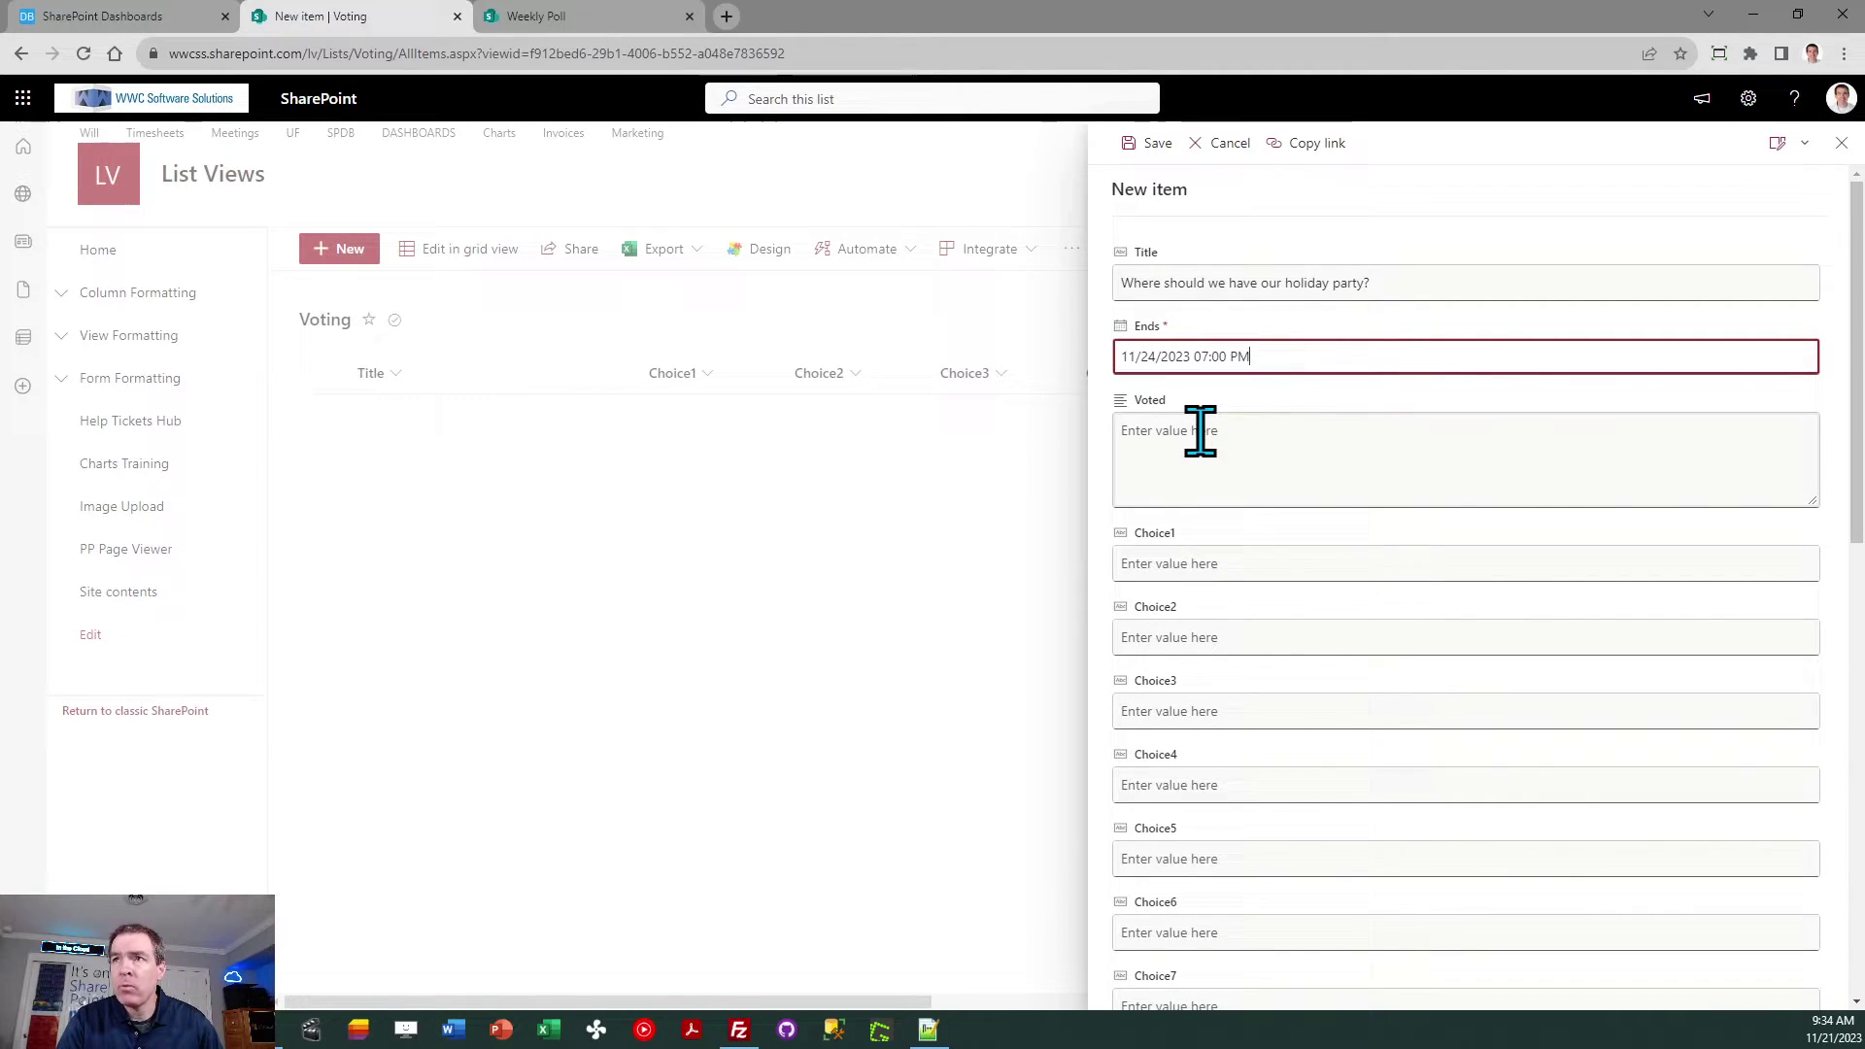
- Fill Choice1–4 with Paul's Pizza Pies, Sizzlin Steak House, Stamey's Barbeque, Southwest Texmex, and save
left_click(1223, 555)
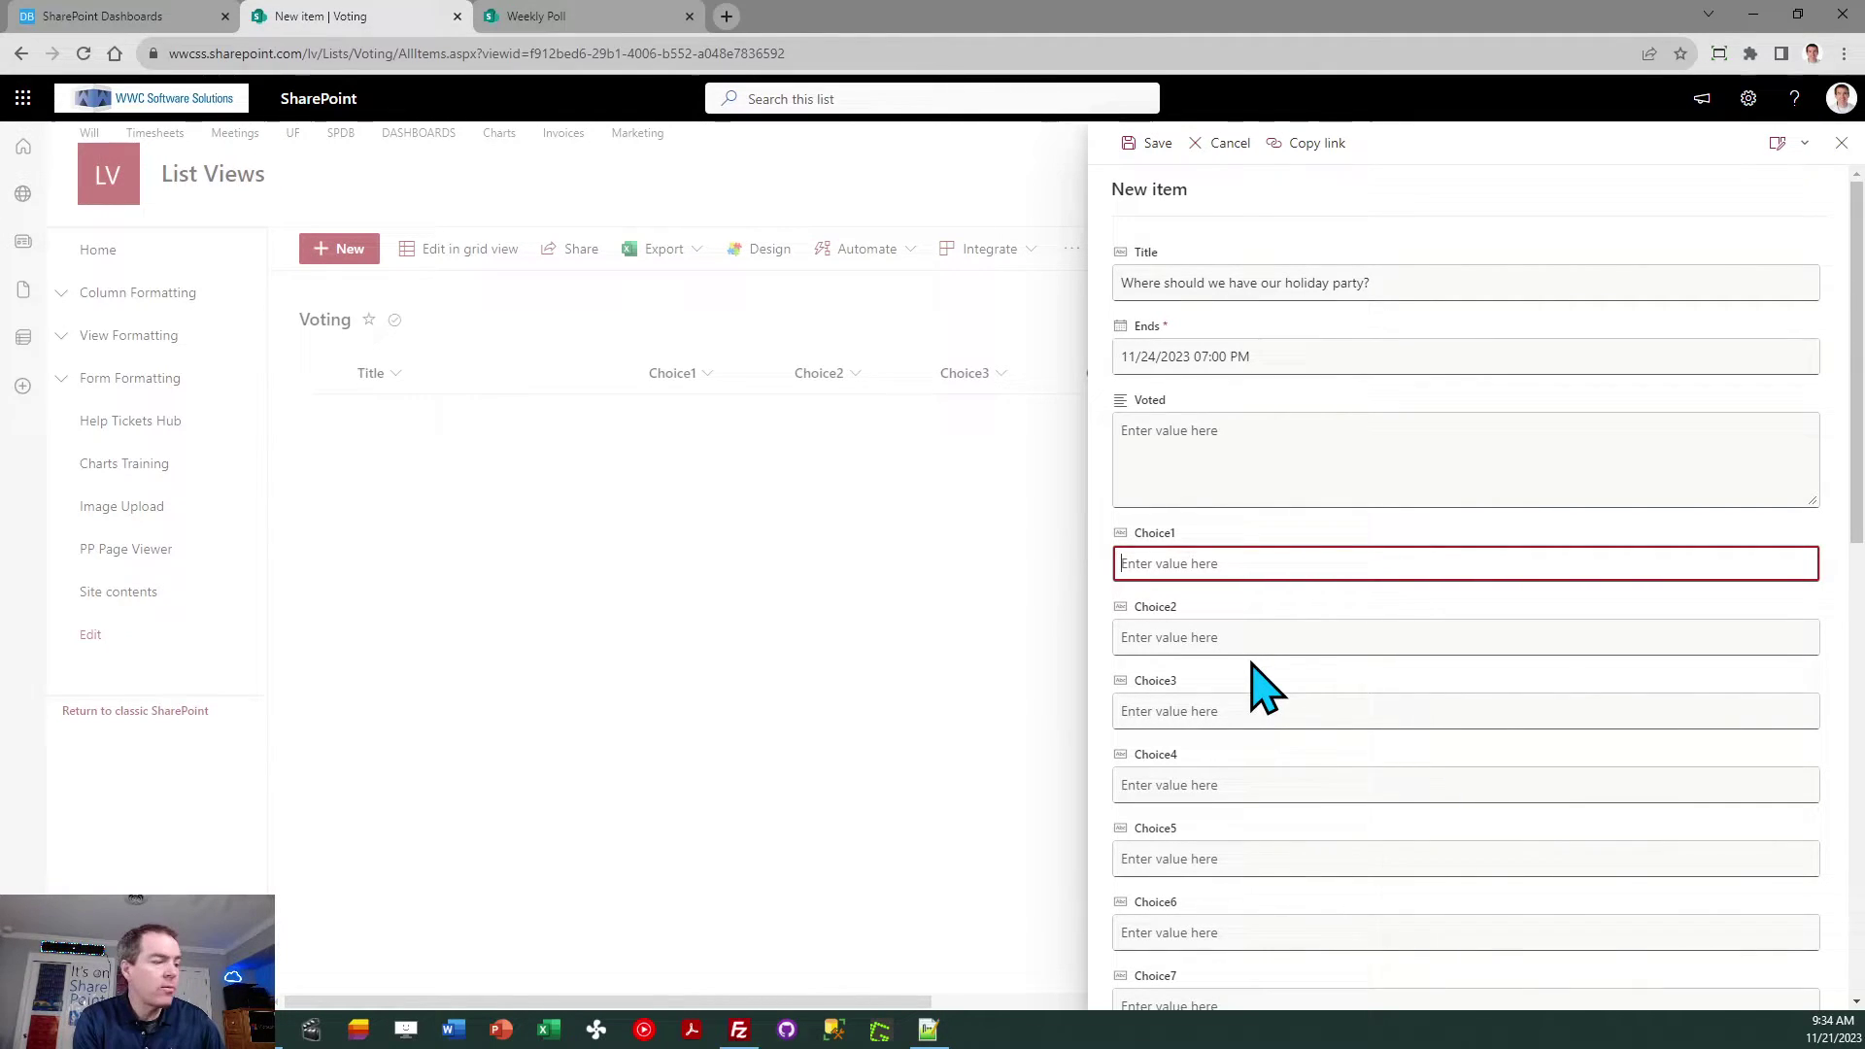
type("P")
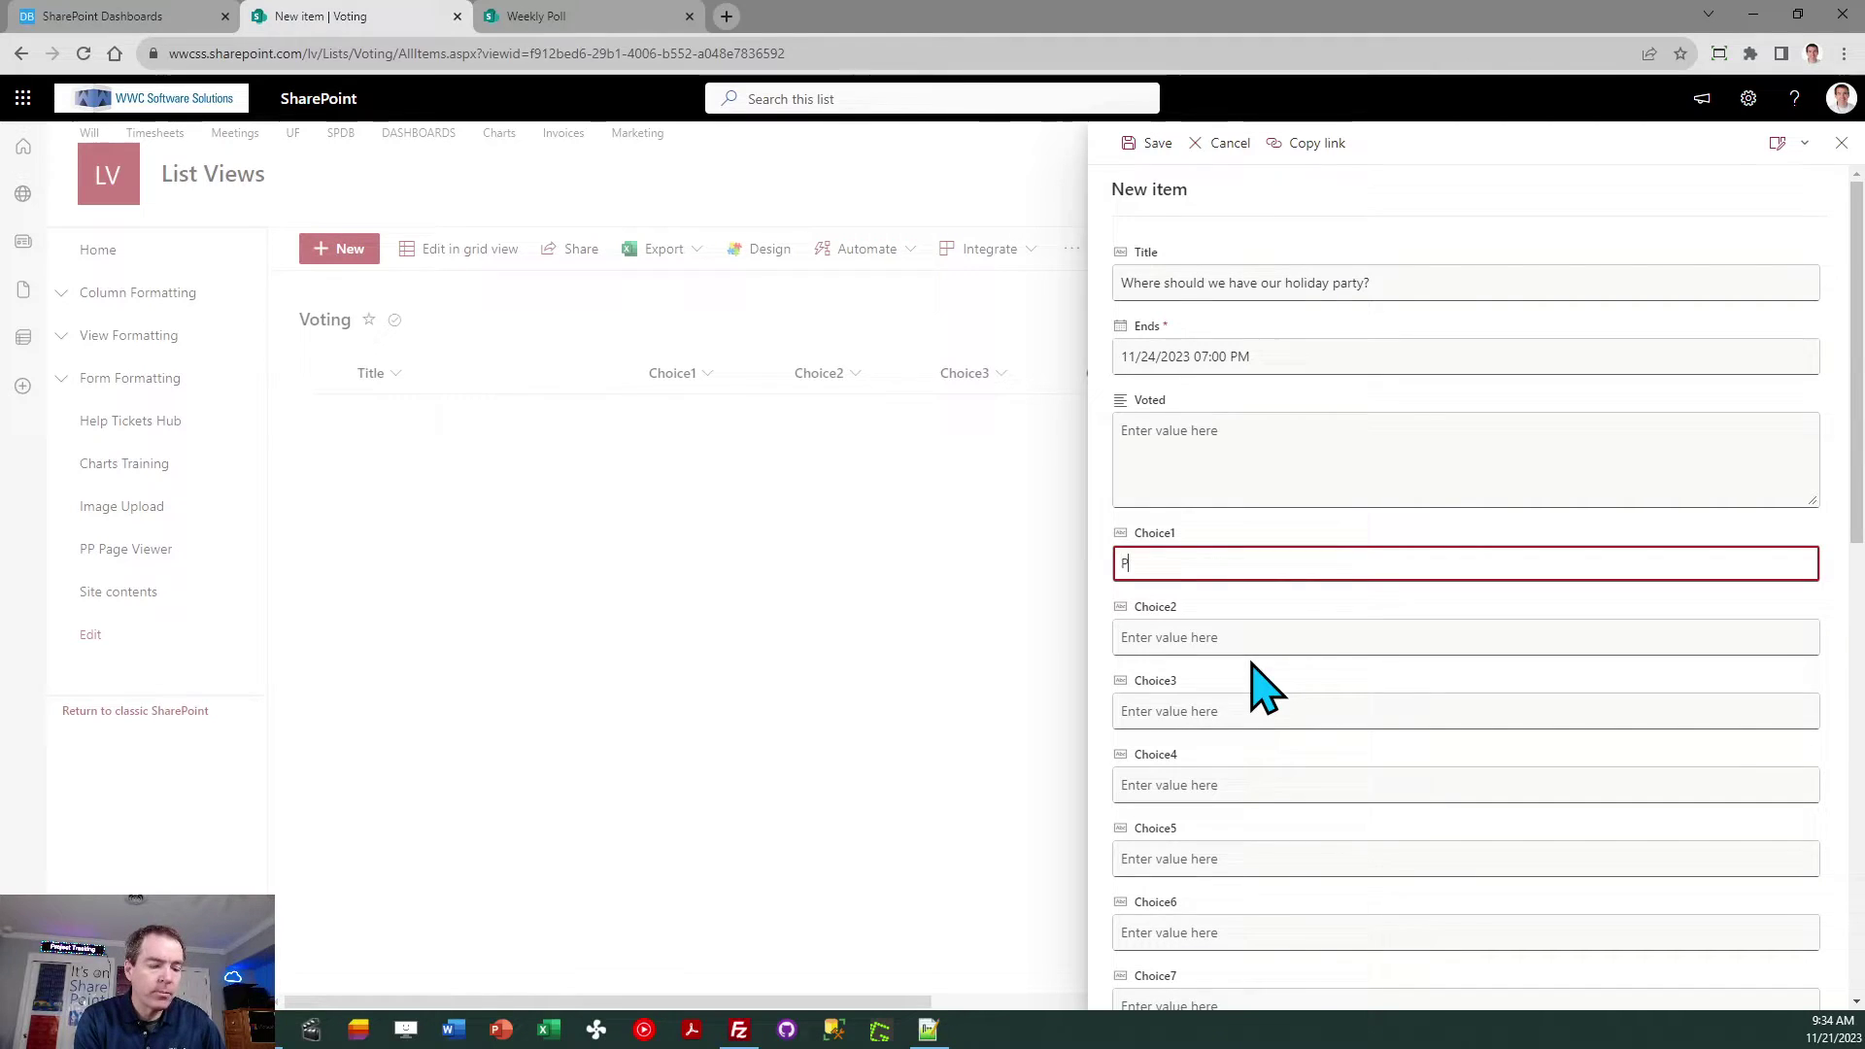
type("aul's")
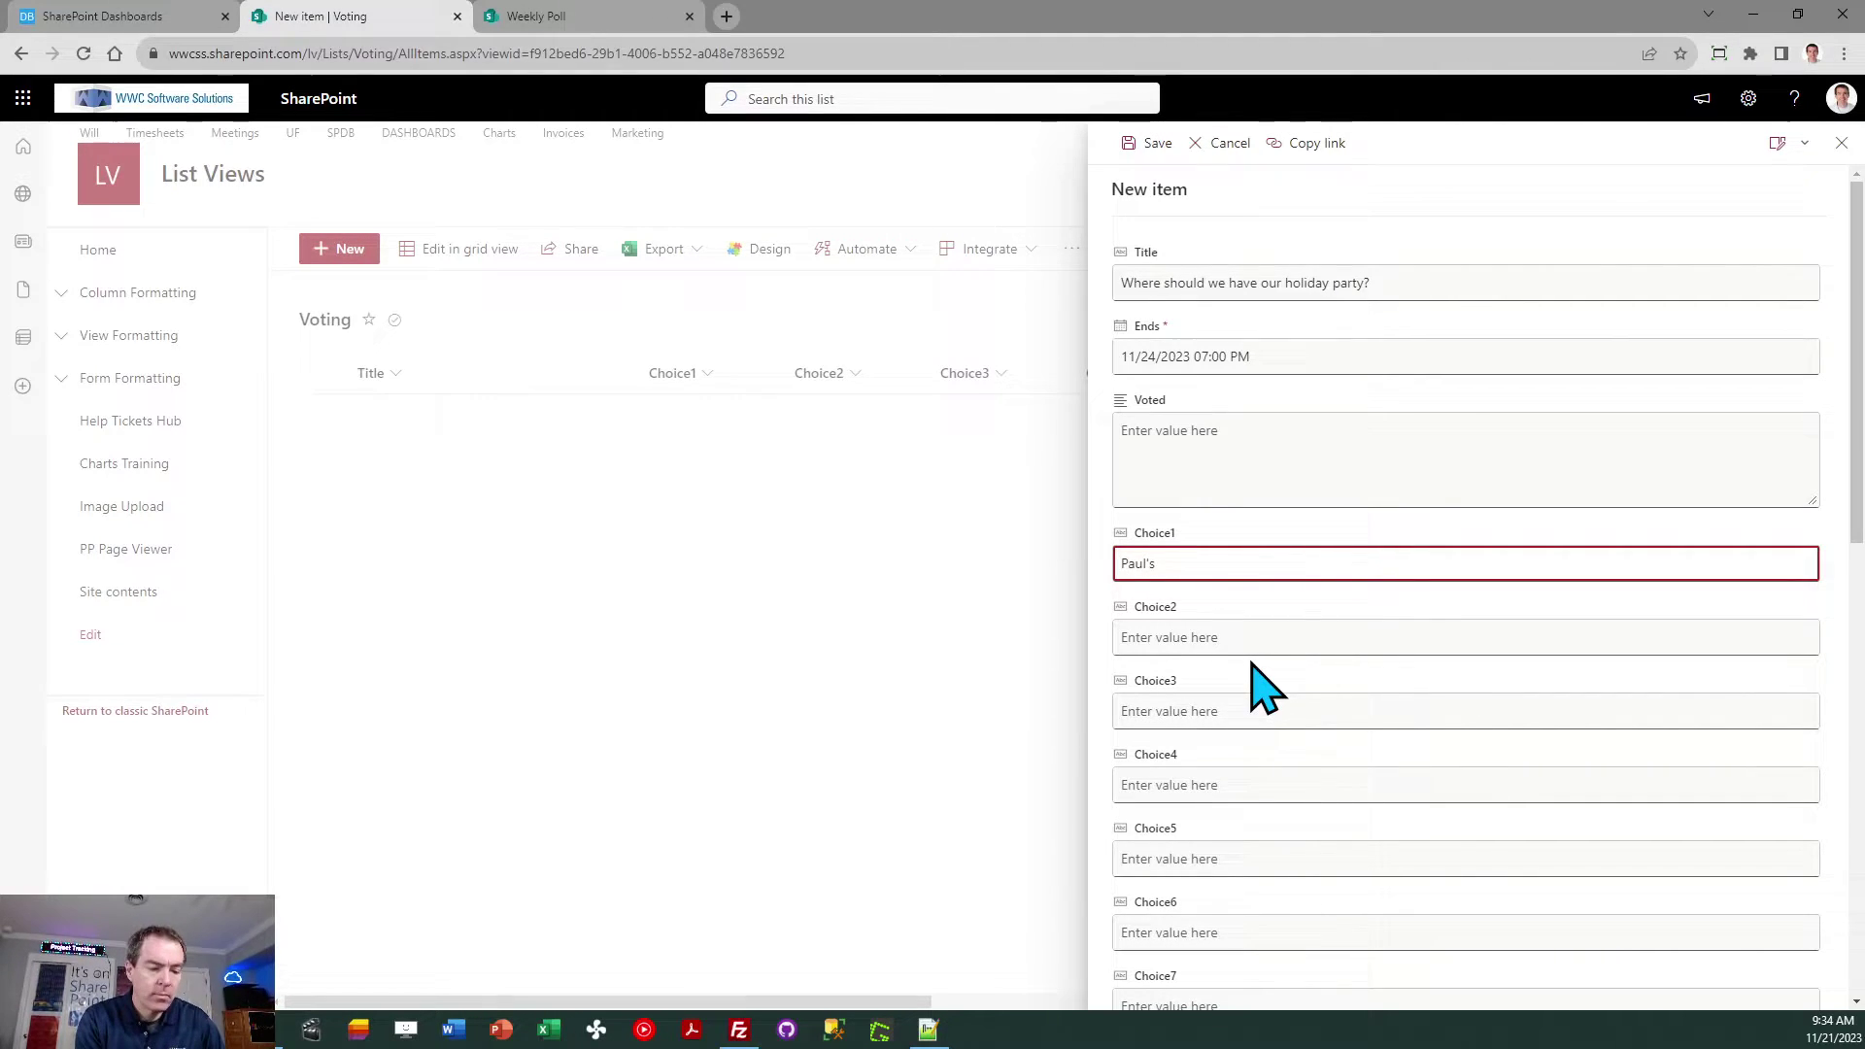
type(" Pizza Pies")
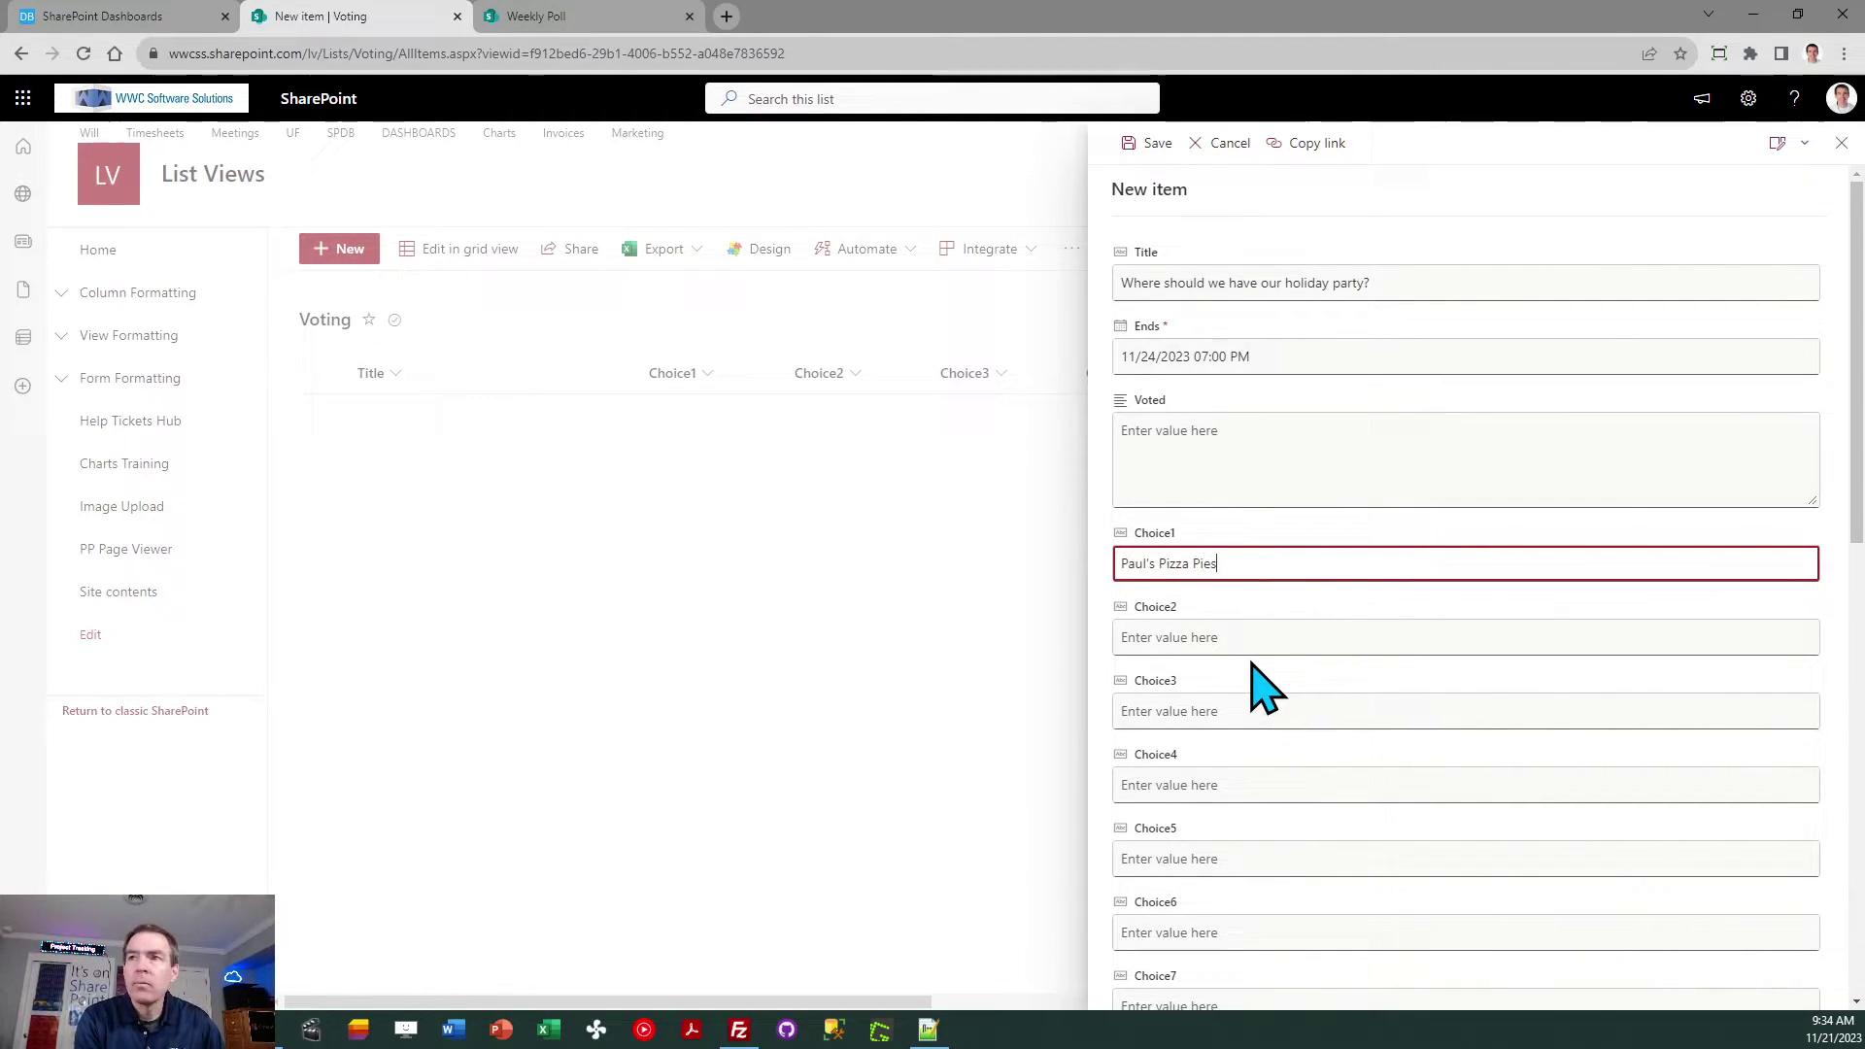
key("Tab")
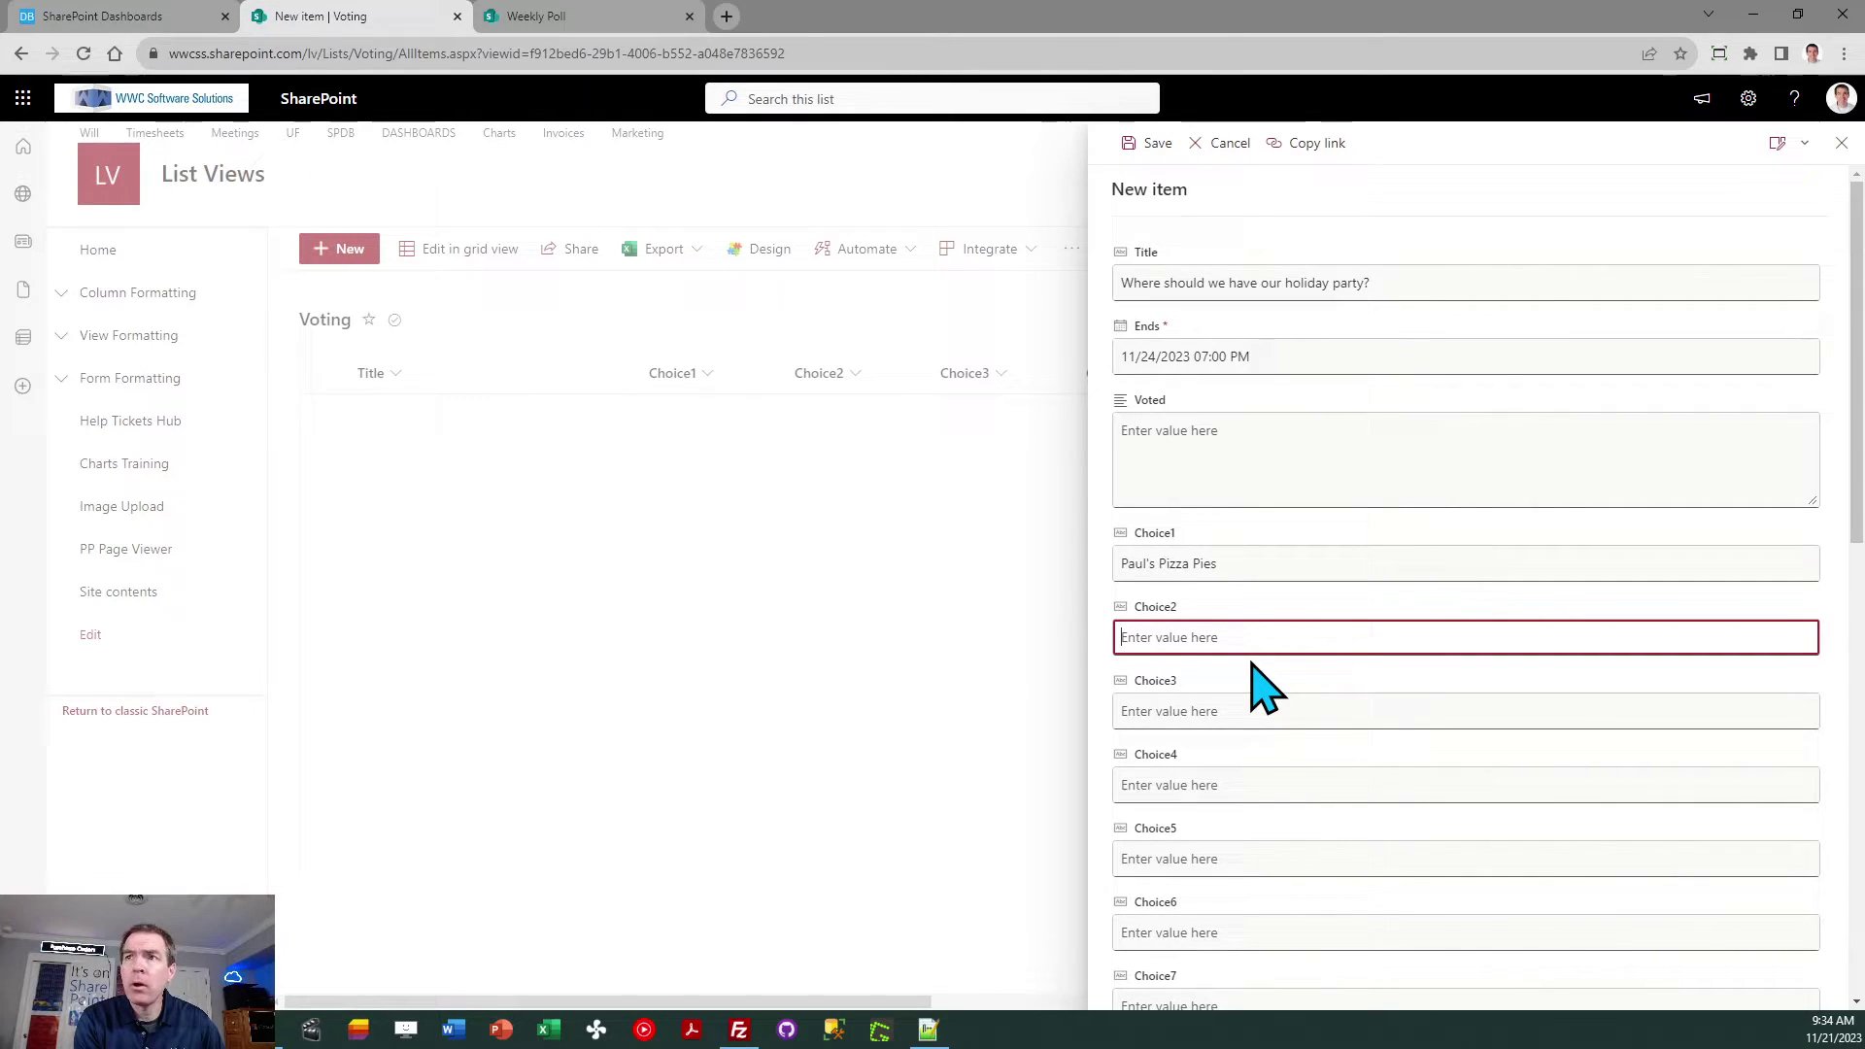
type("Si")
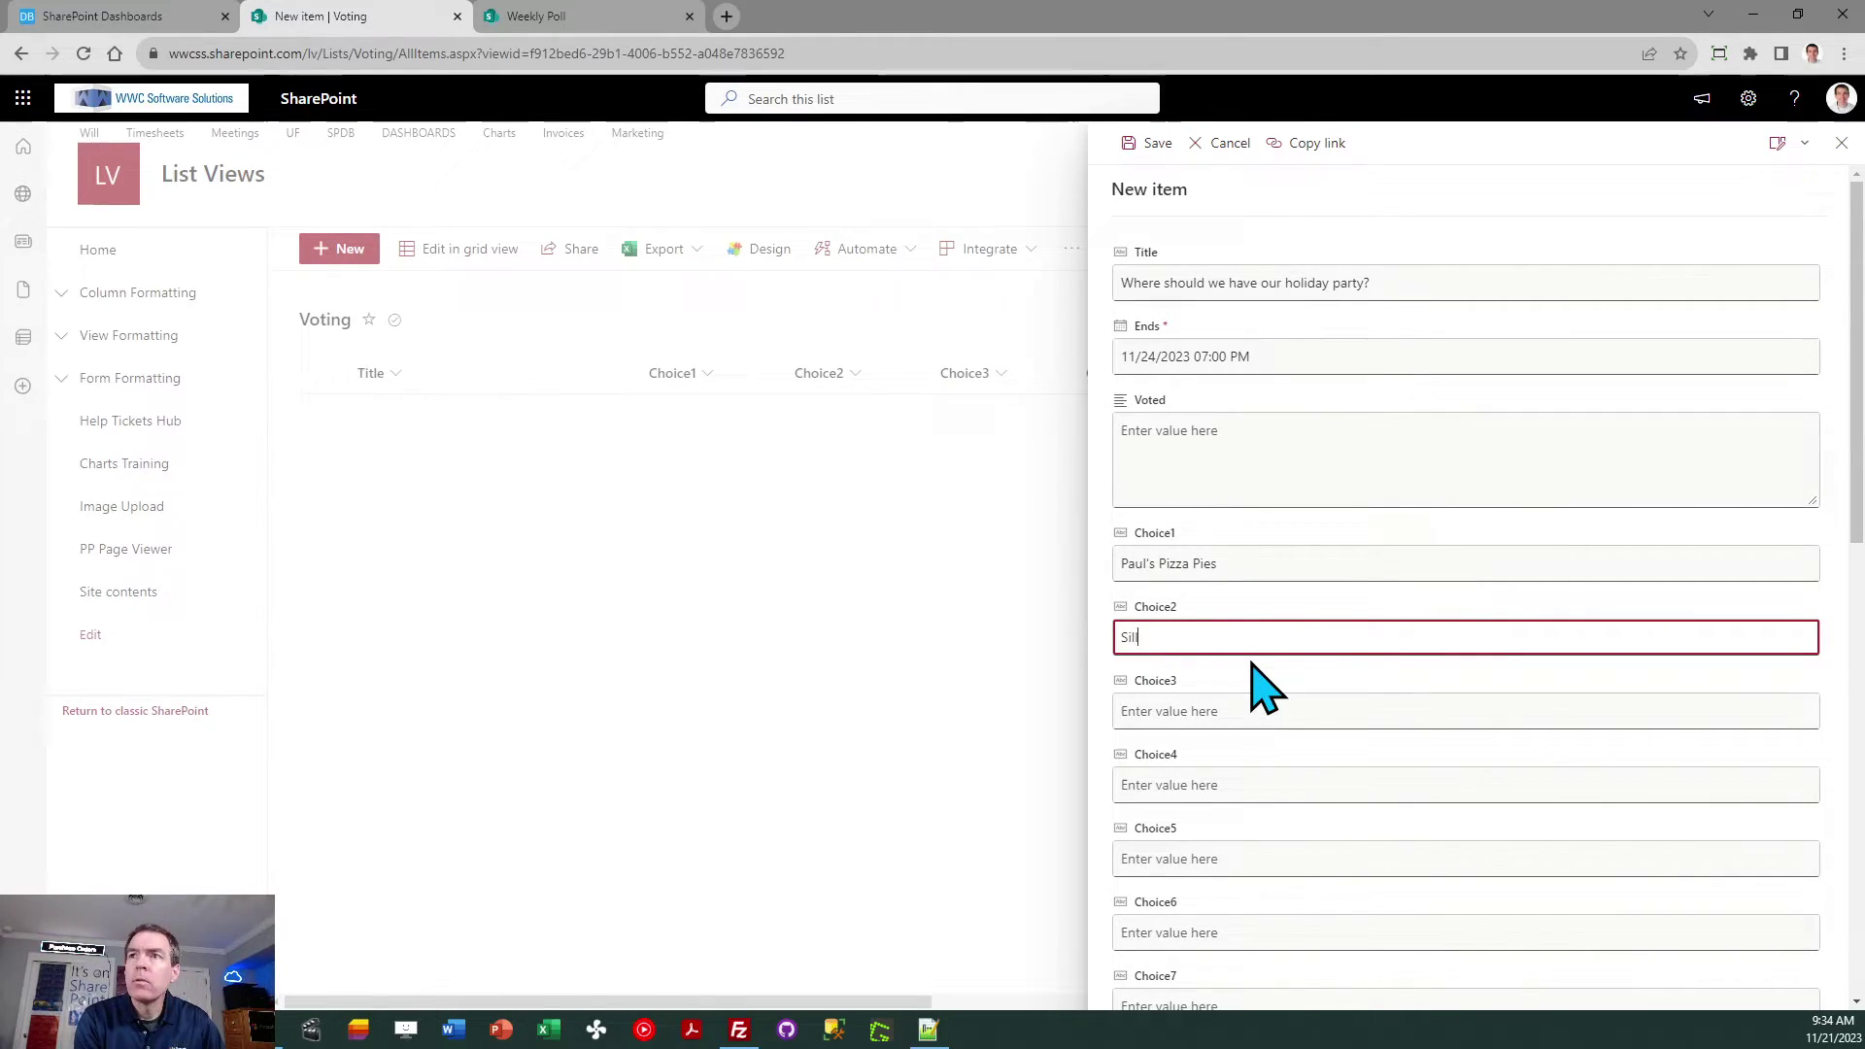
type("lin Steak House")
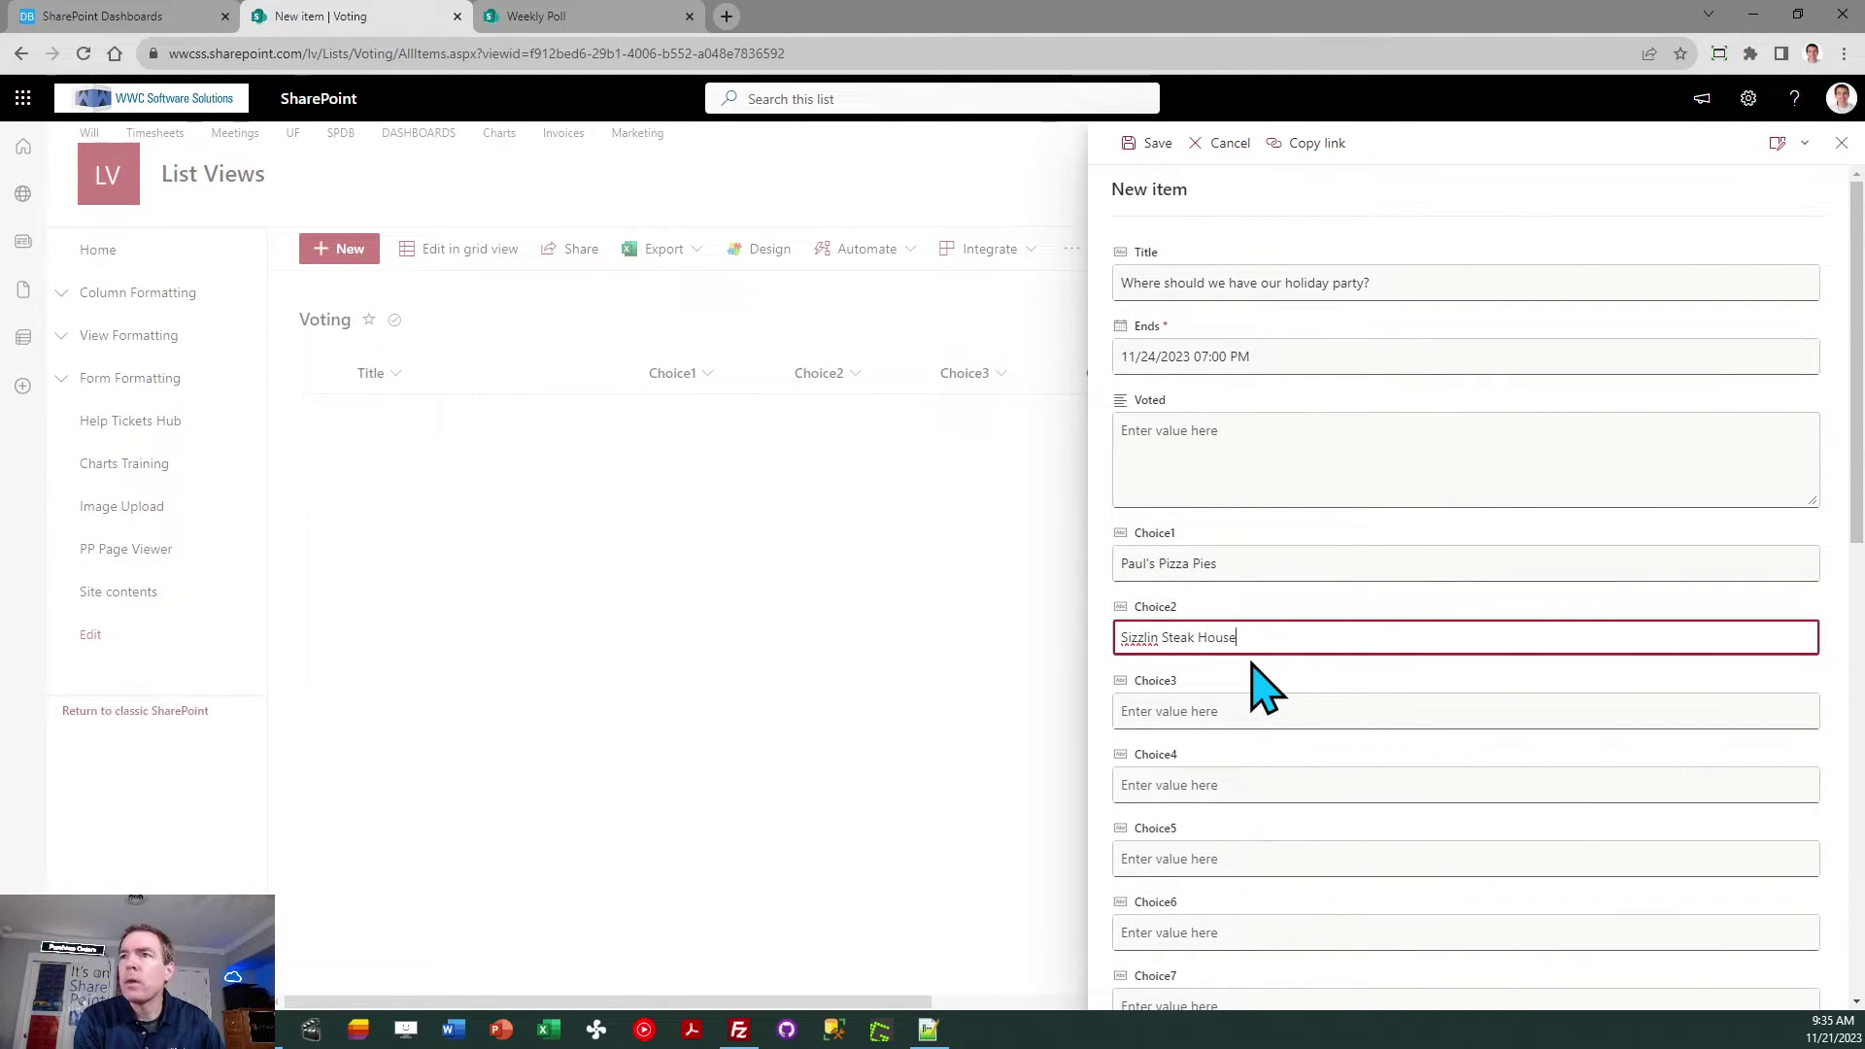
key("Tab")
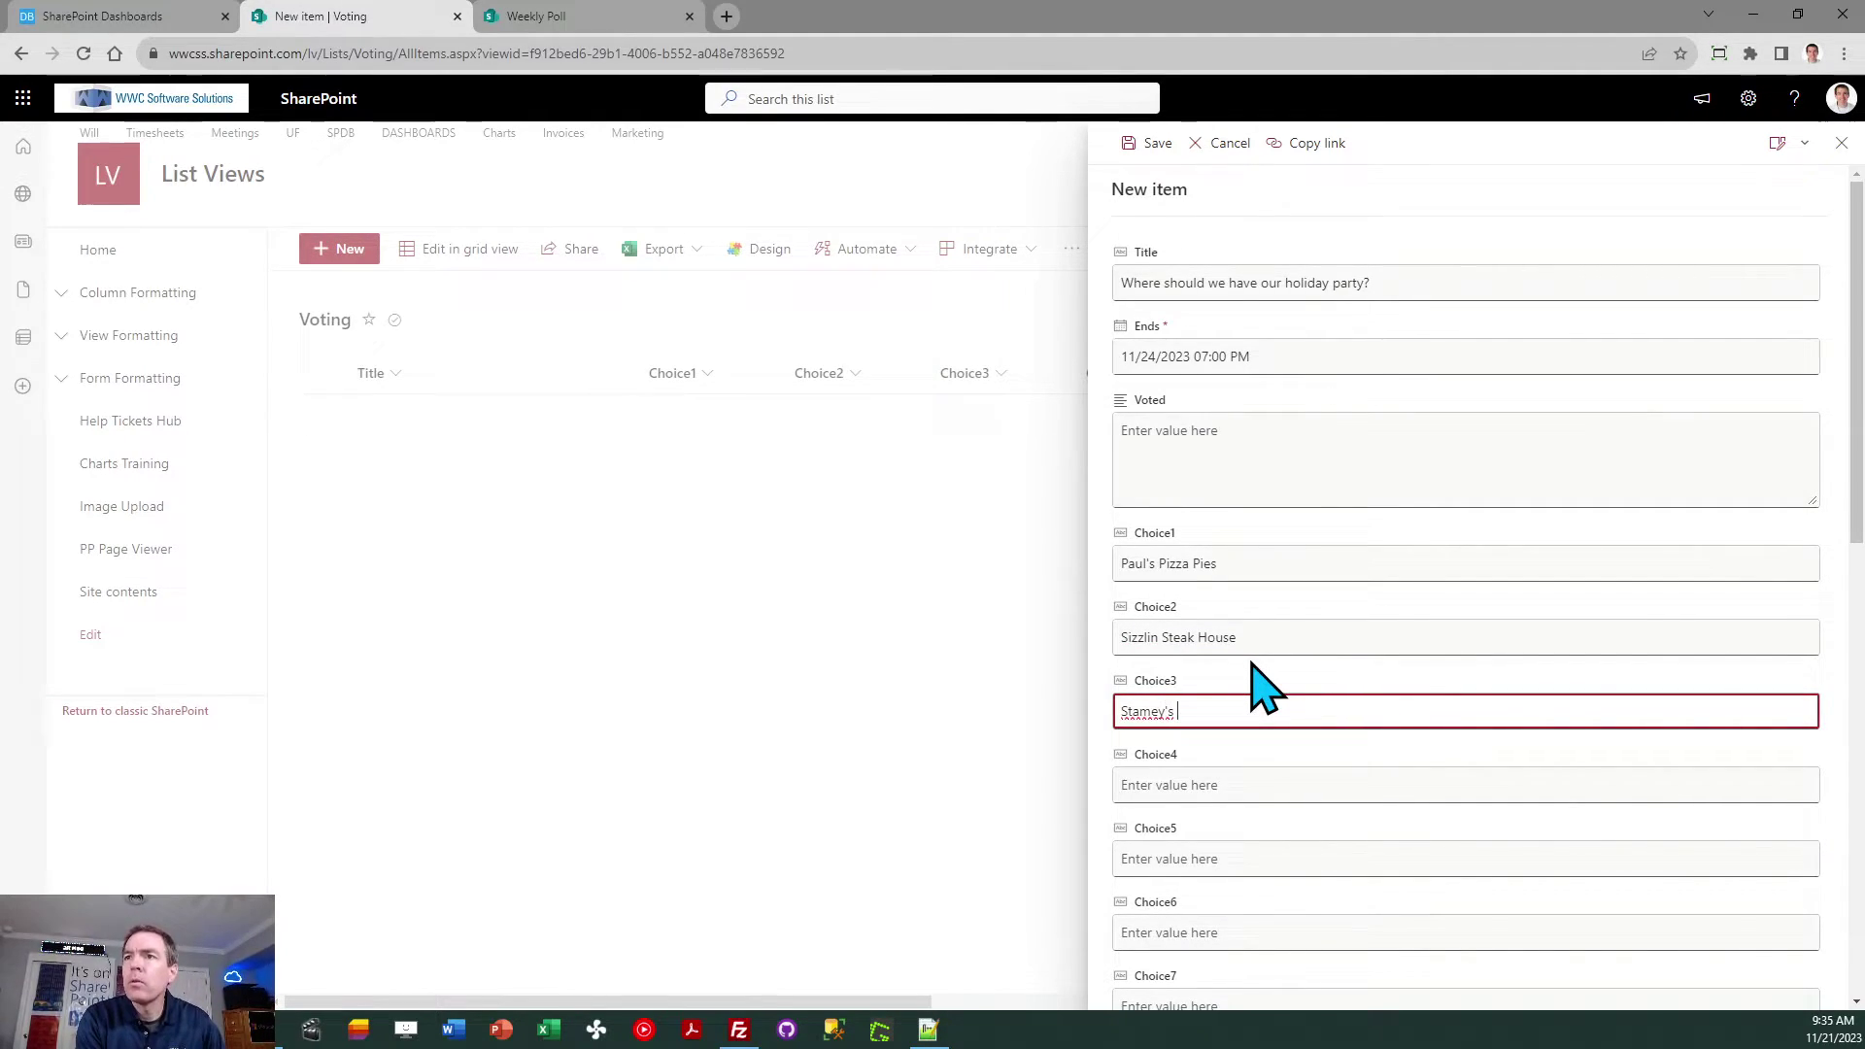
type("Stamey's Barbe")
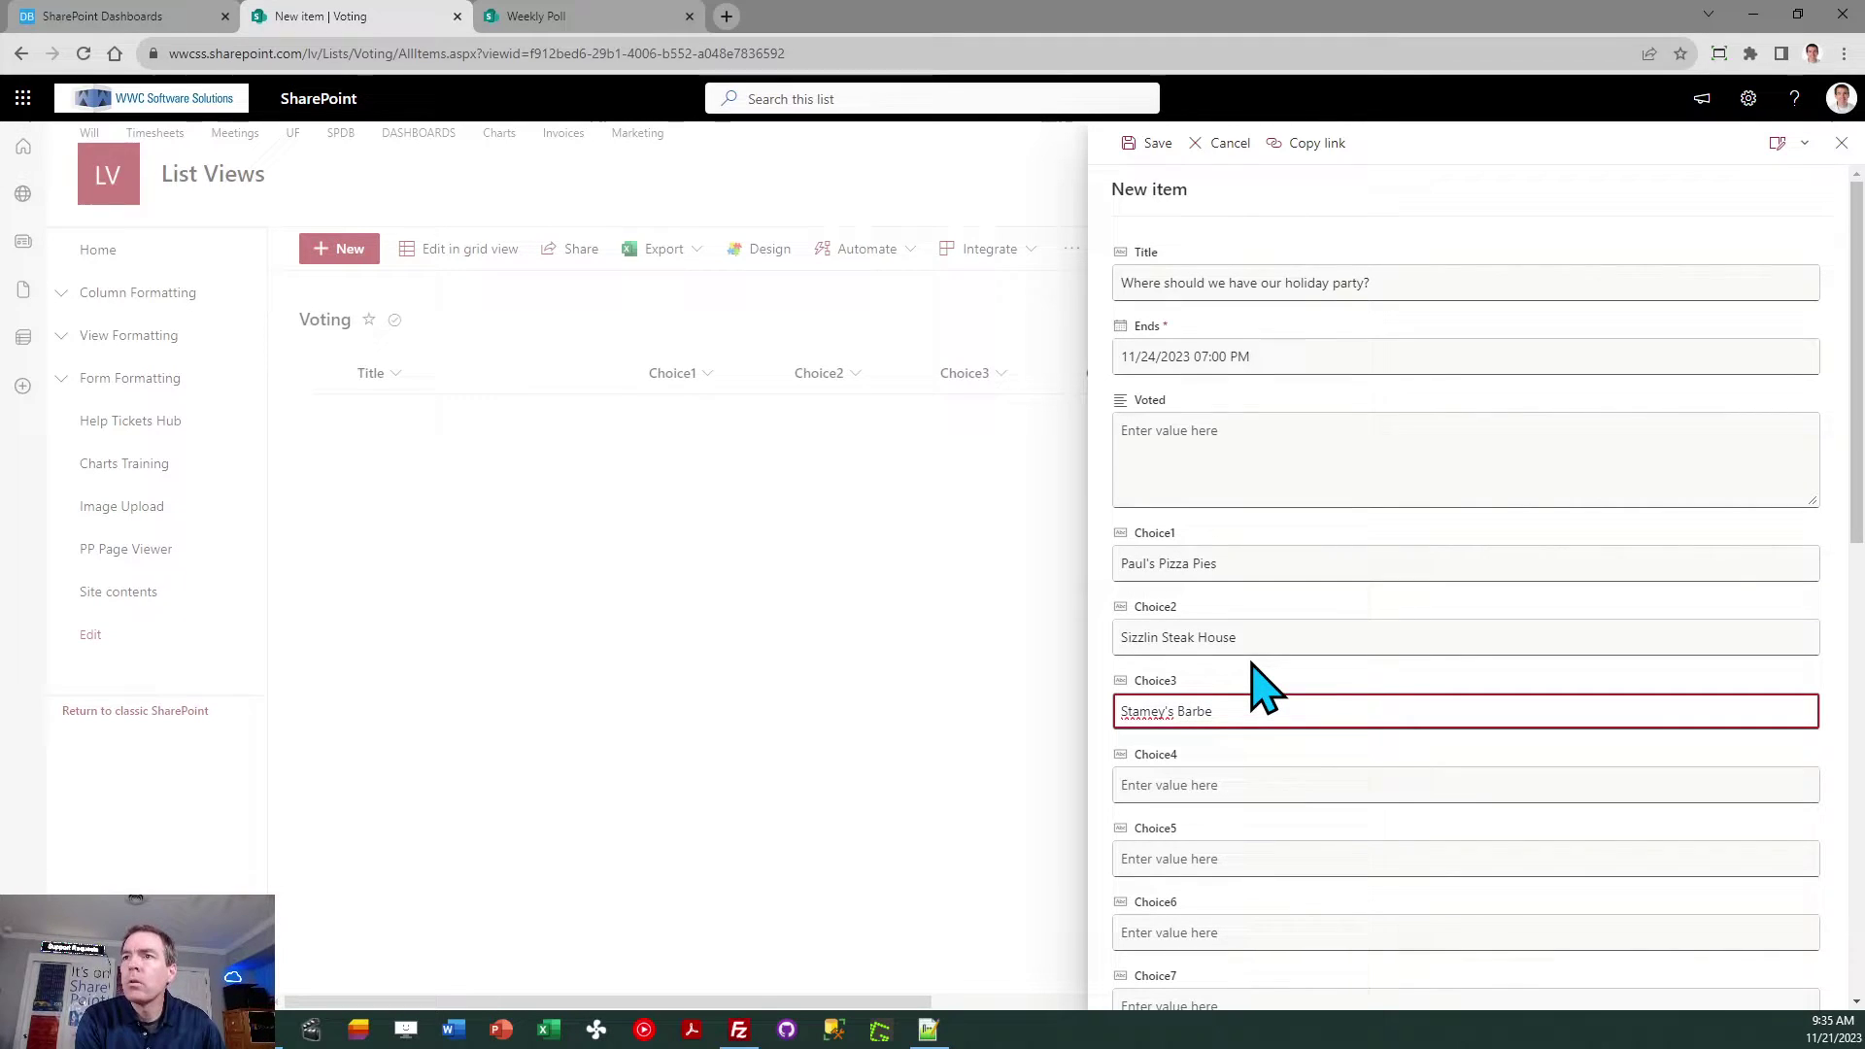
type("que")
key("Tab")
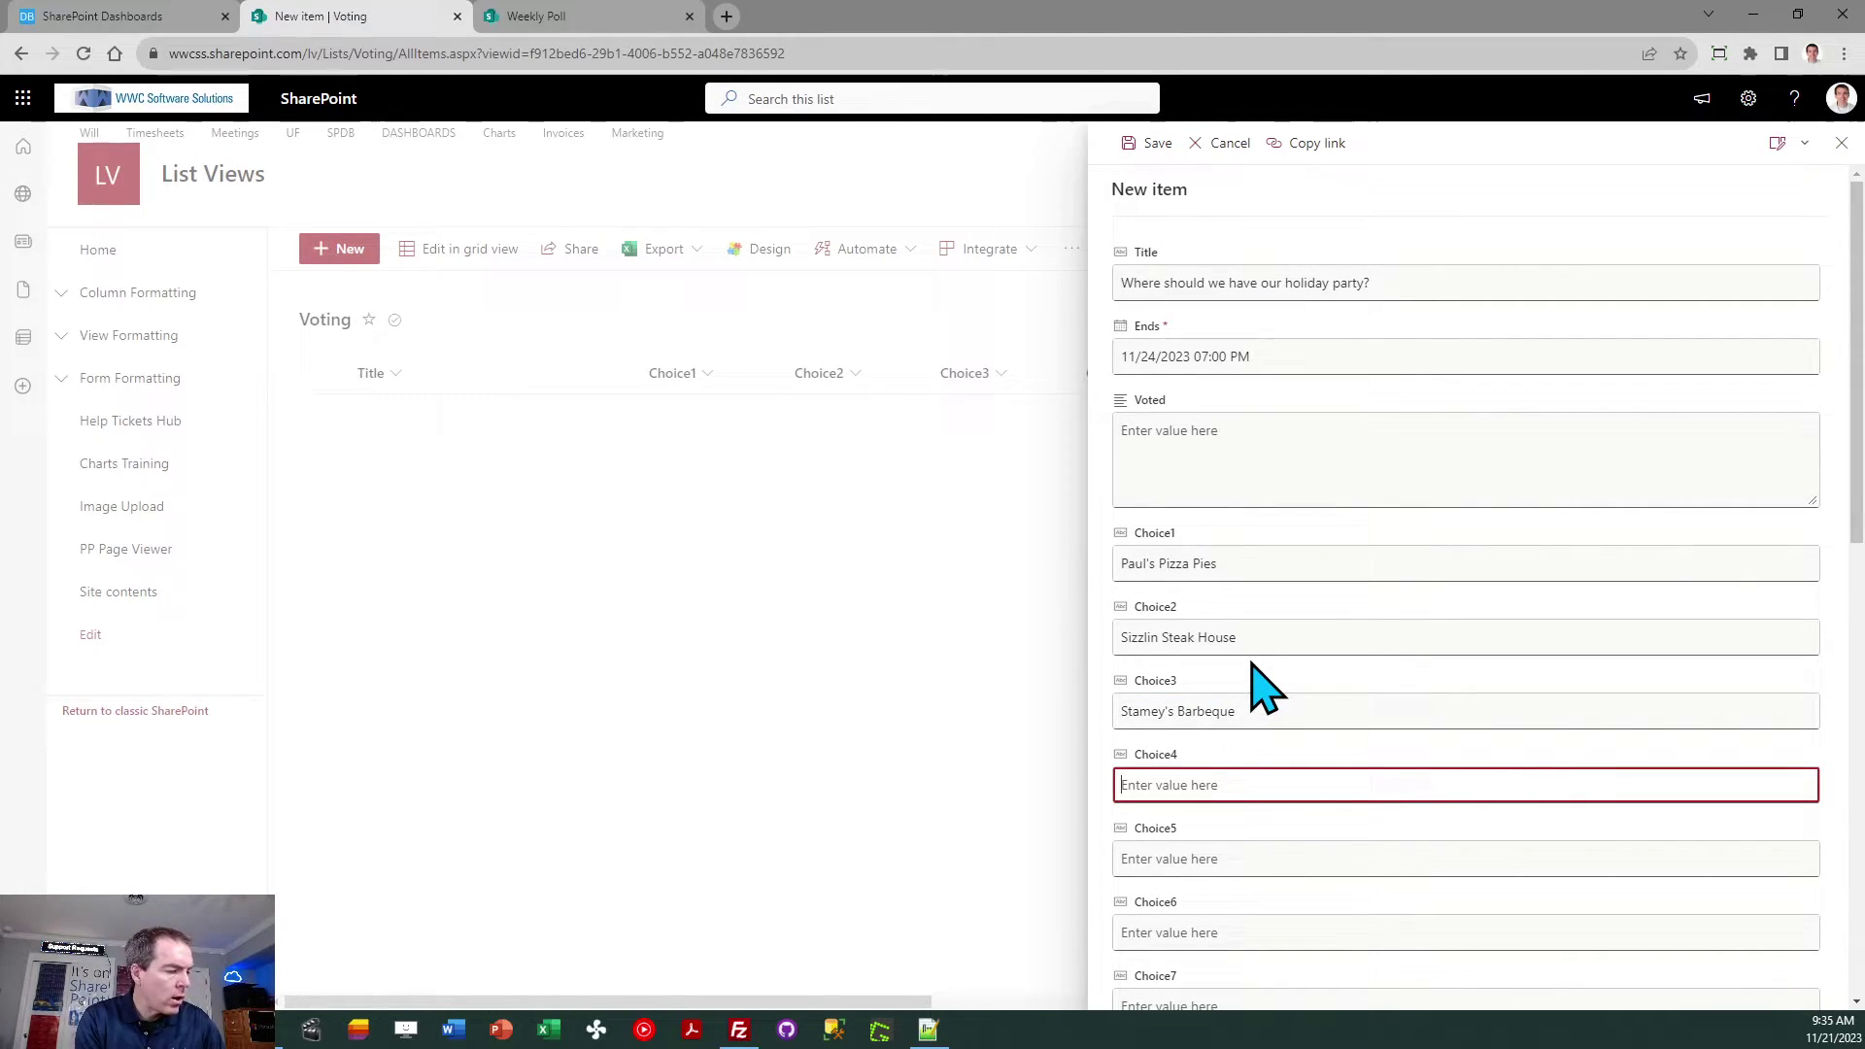
type("Southwes")
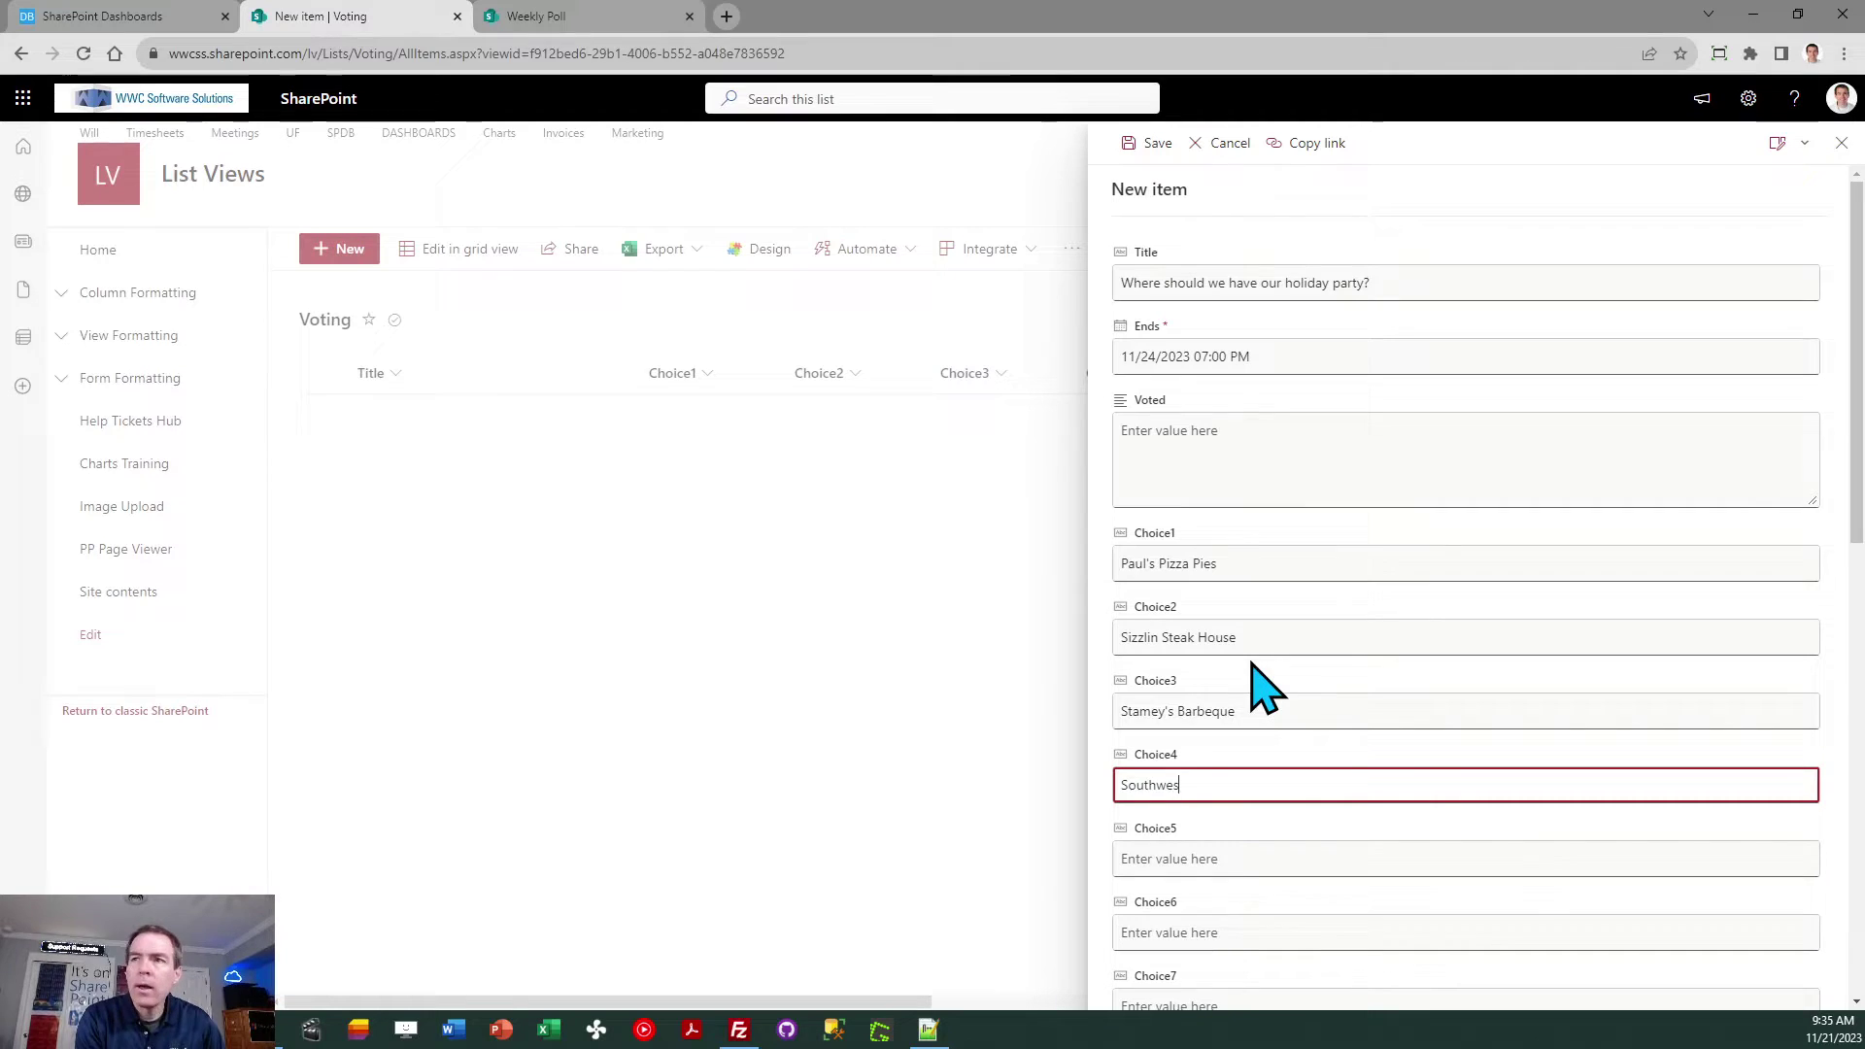
type("t Texmex")
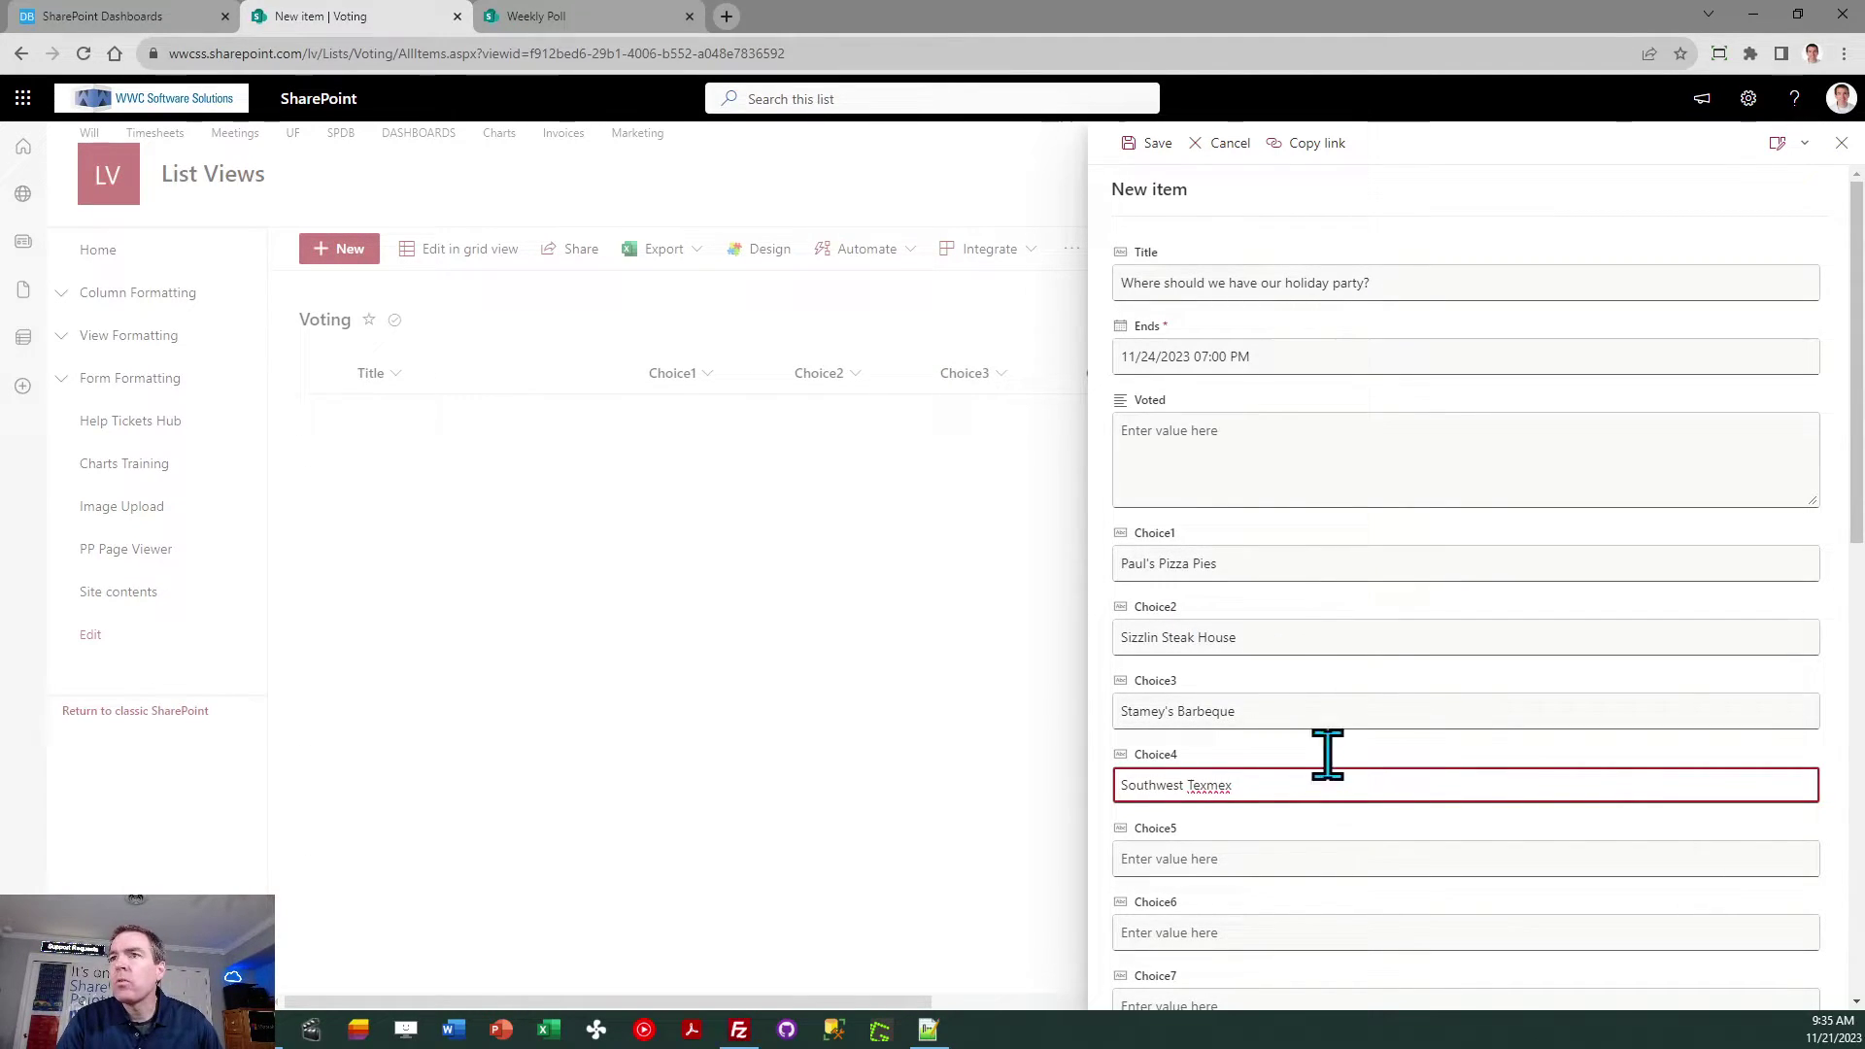
left_click(1152, 146)
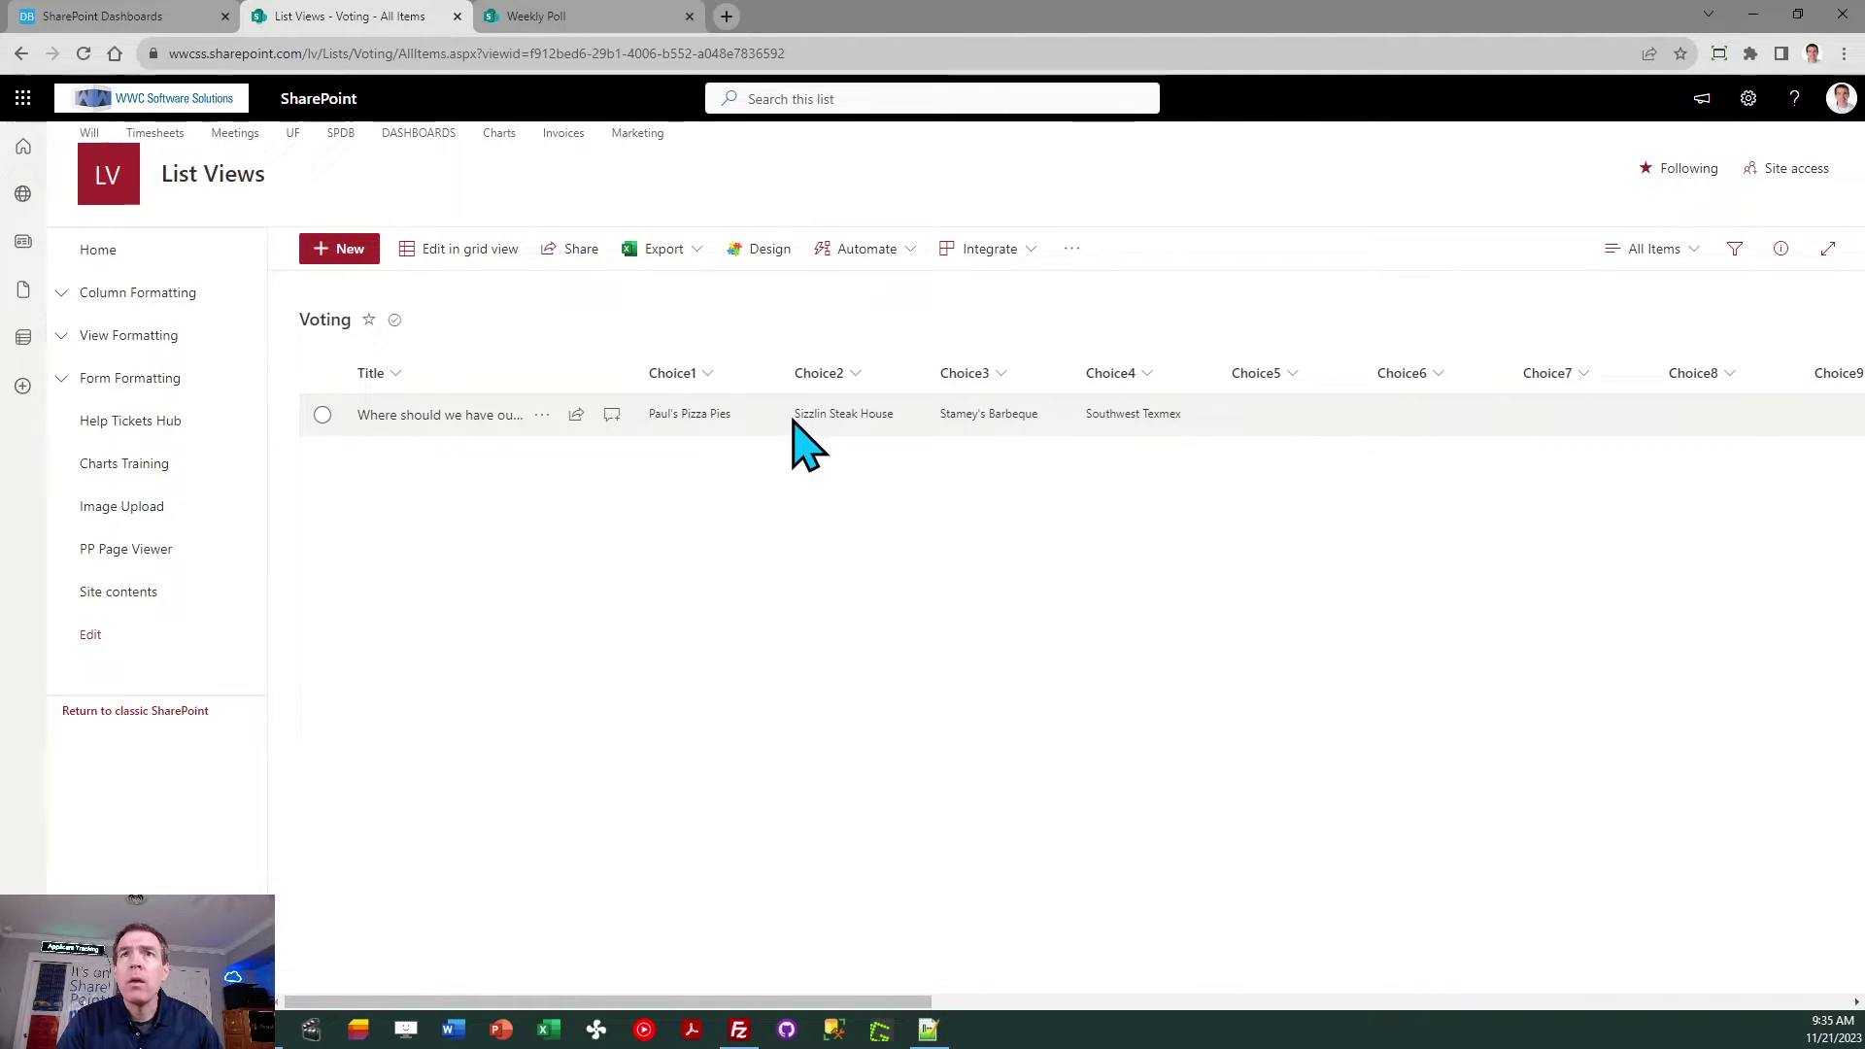
- Preview Themes 2 and 3, card width 567, row height 53 and a magenta button hover
left_click(151, 20)
left_click_drag(1851, 541, 1850, 357)
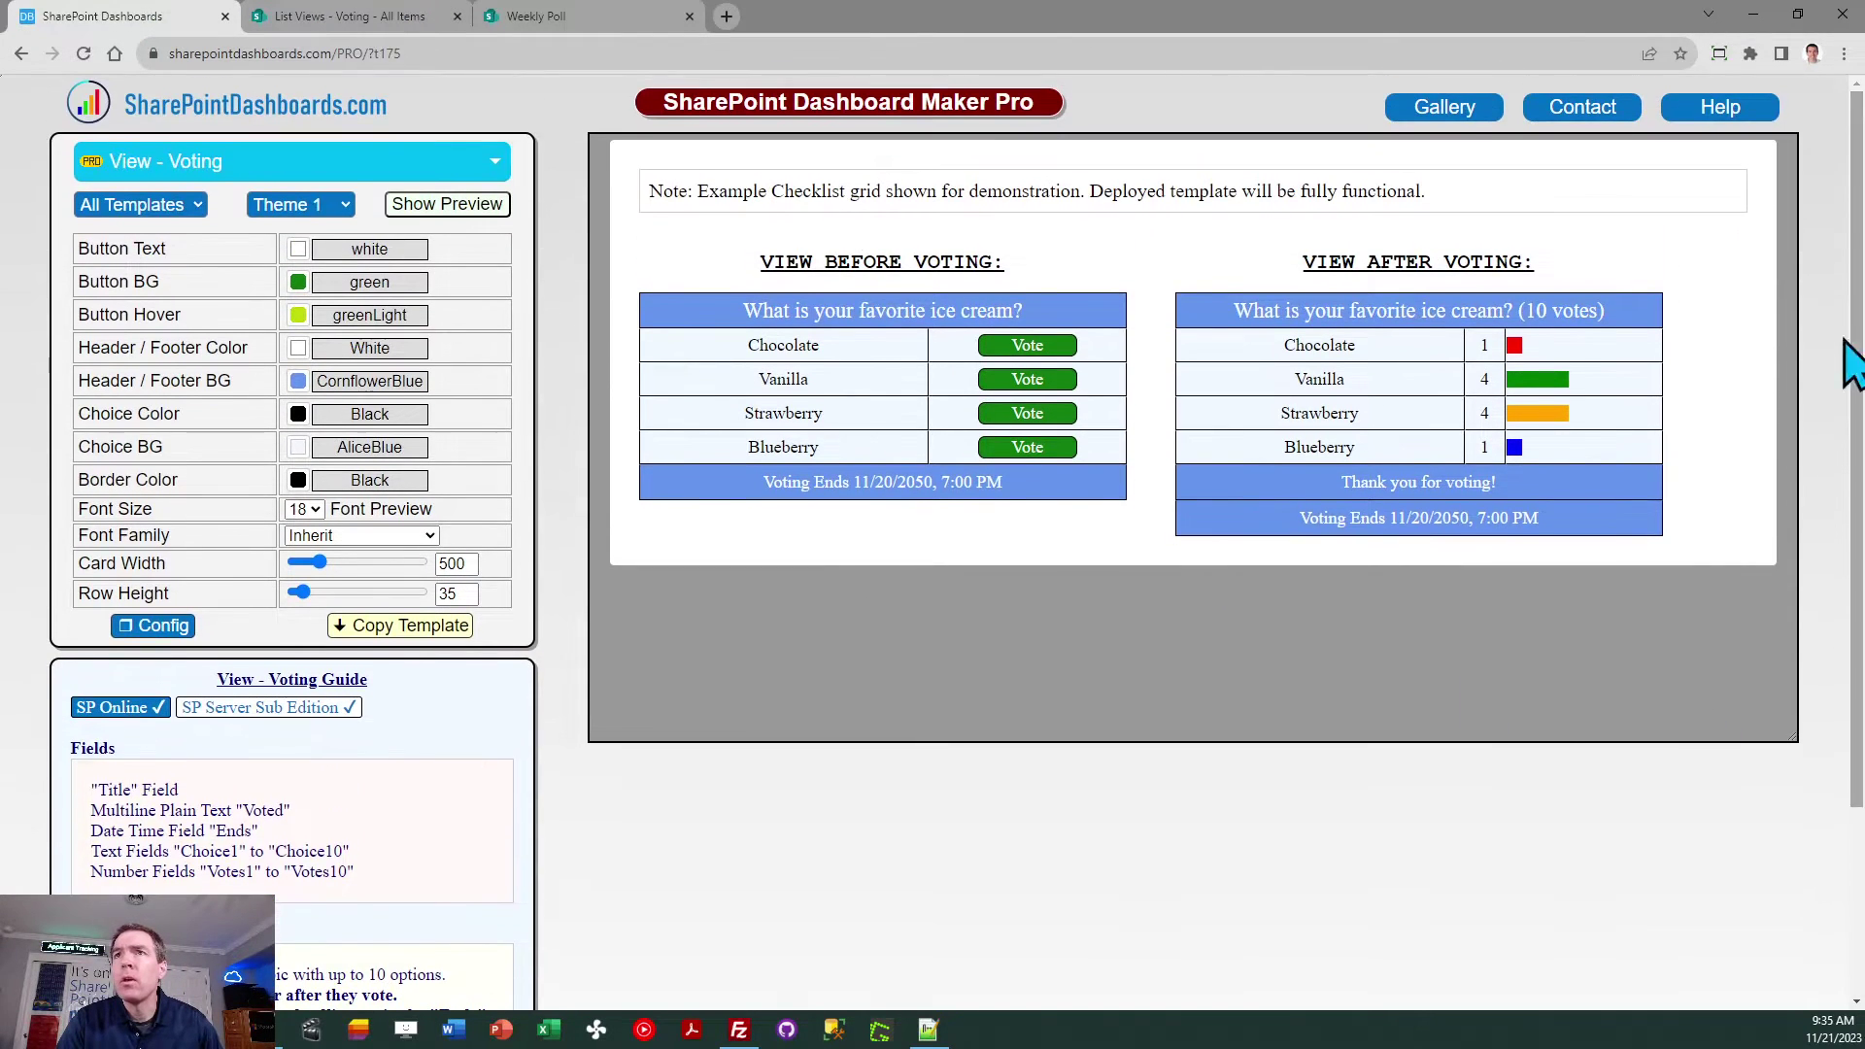
left_click(497, 161)
left_click(497, 163)
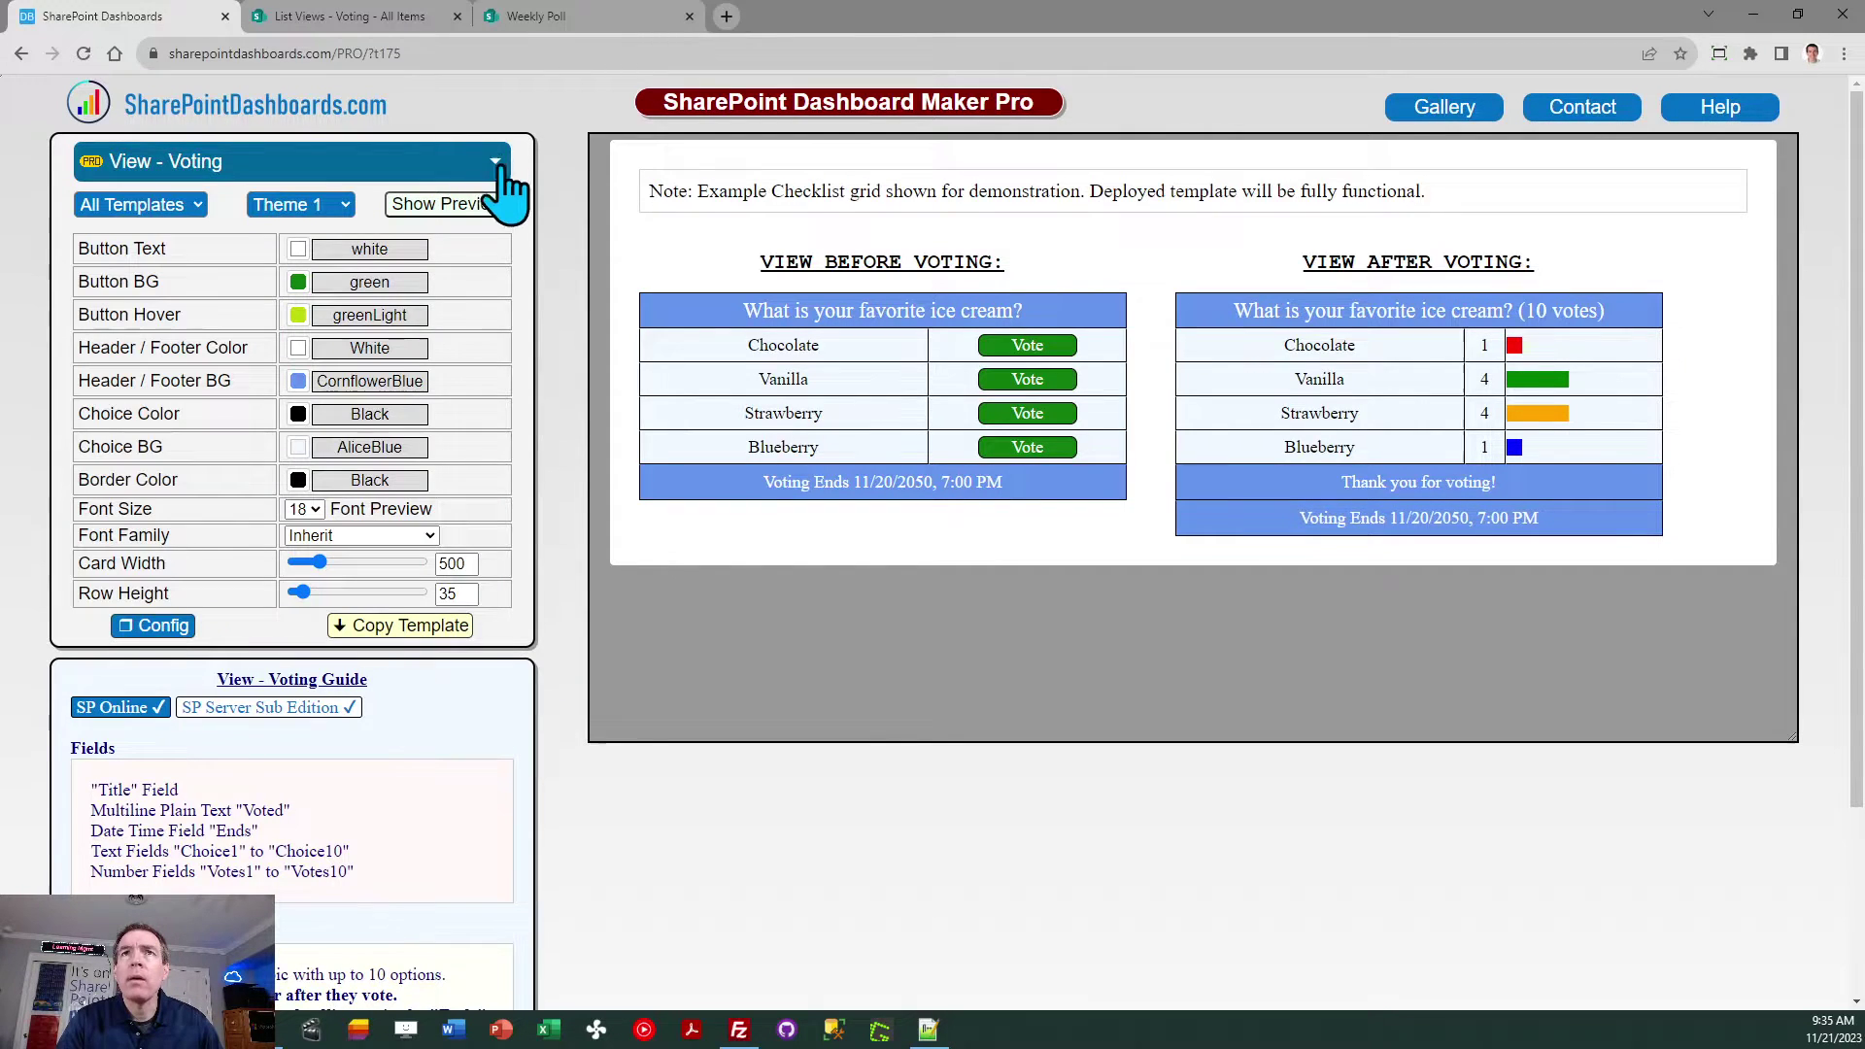
left_click(324, 202)
left_click(287, 250)
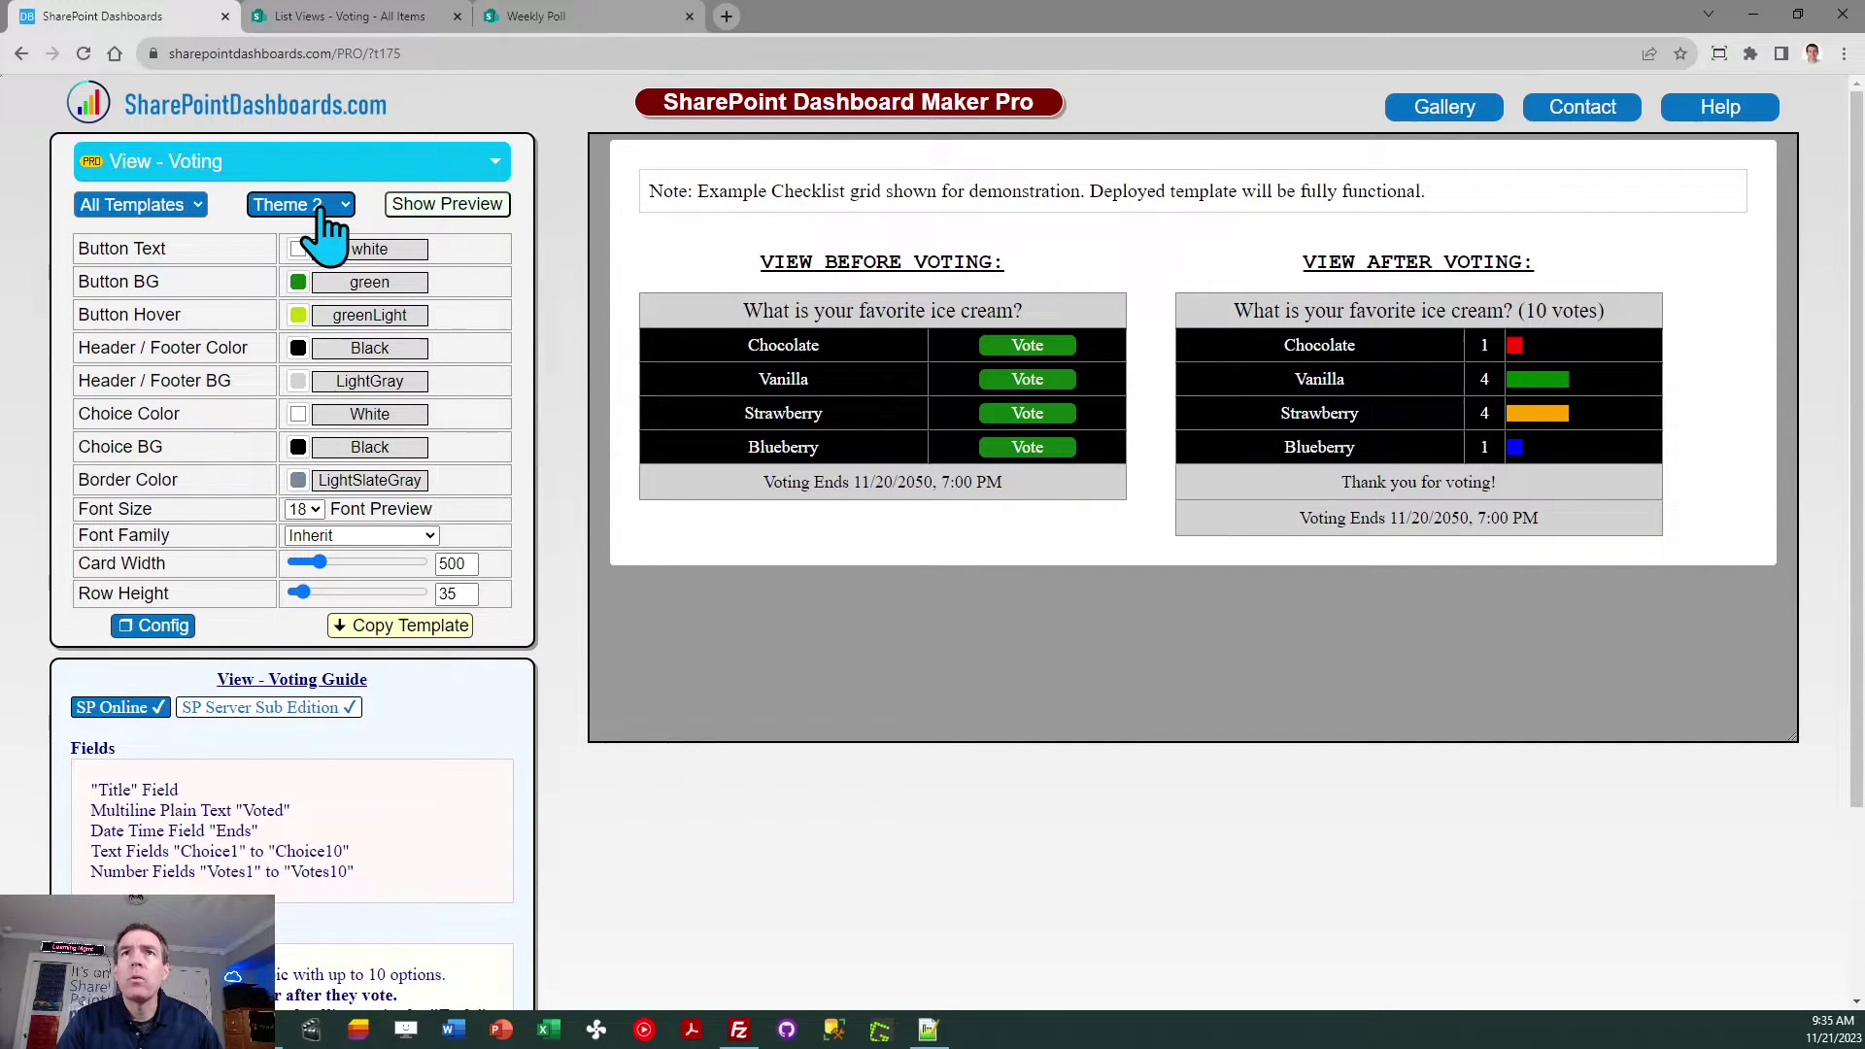
left_click(320, 206)
left_click(317, 272)
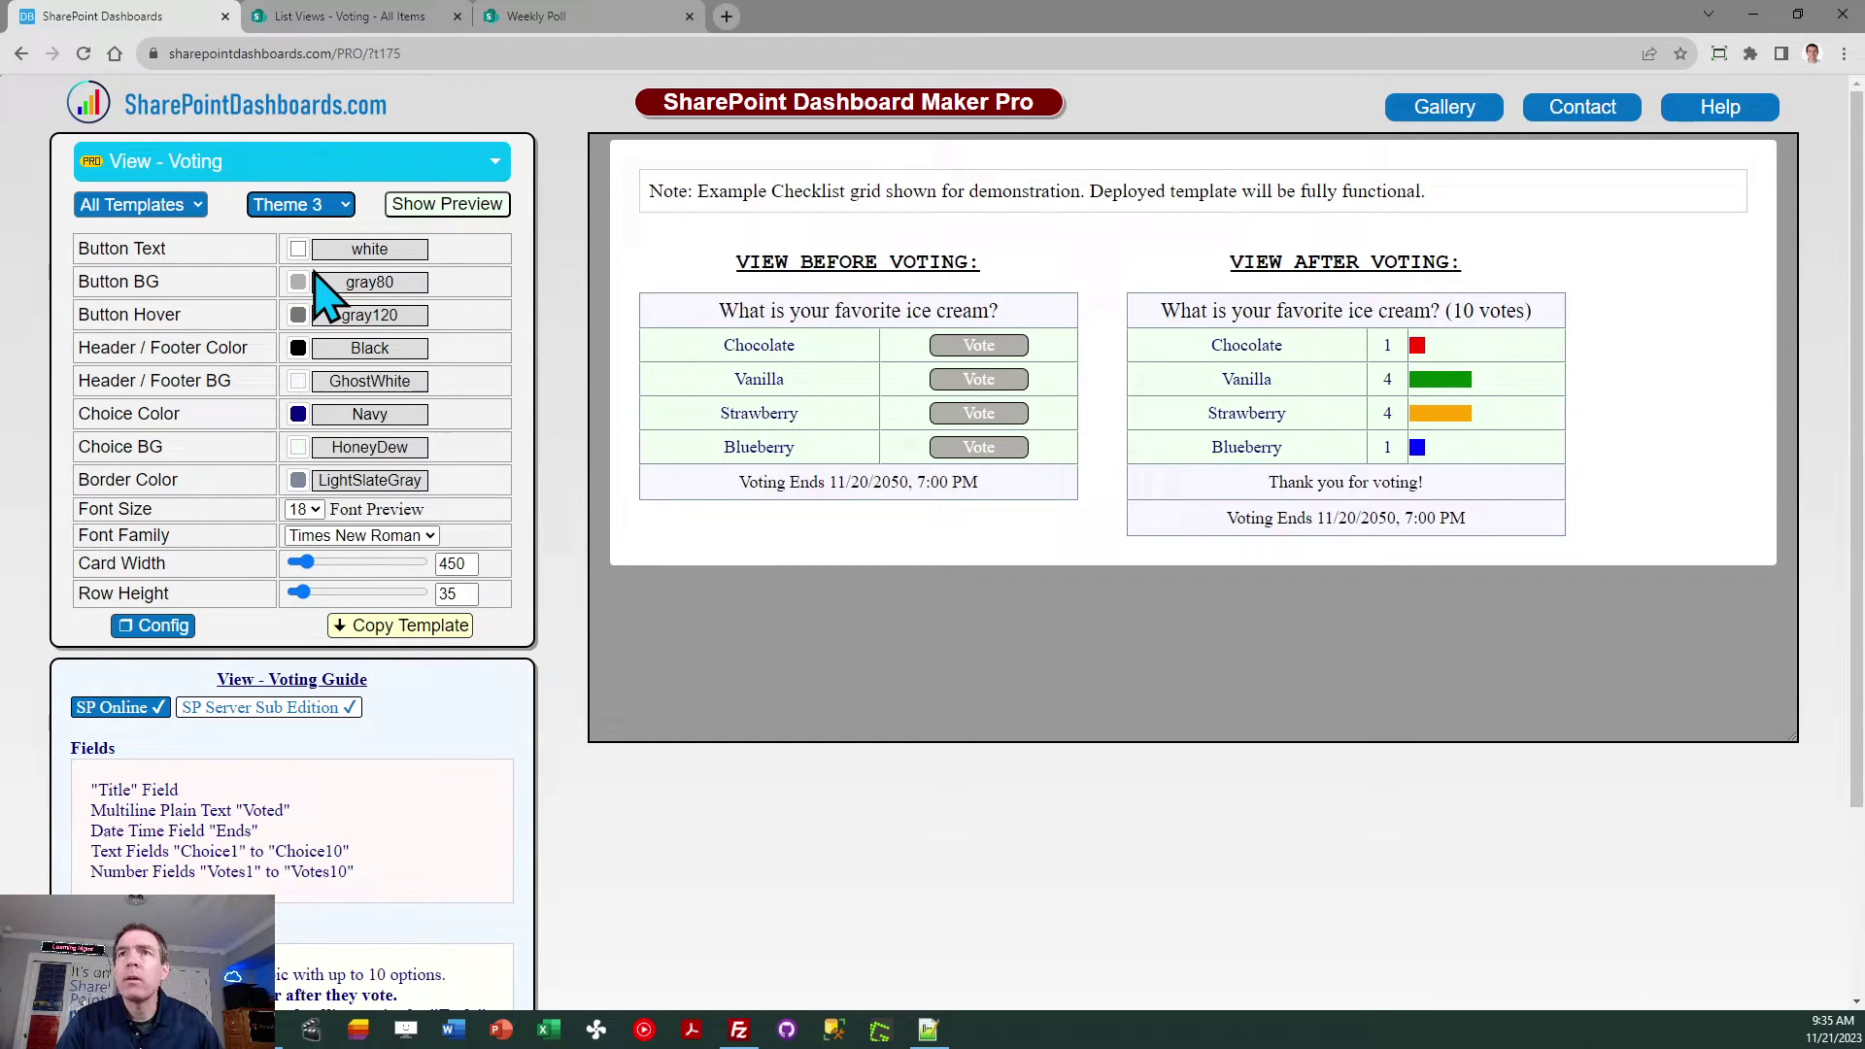
left_click_drag(307, 563, 338, 562)
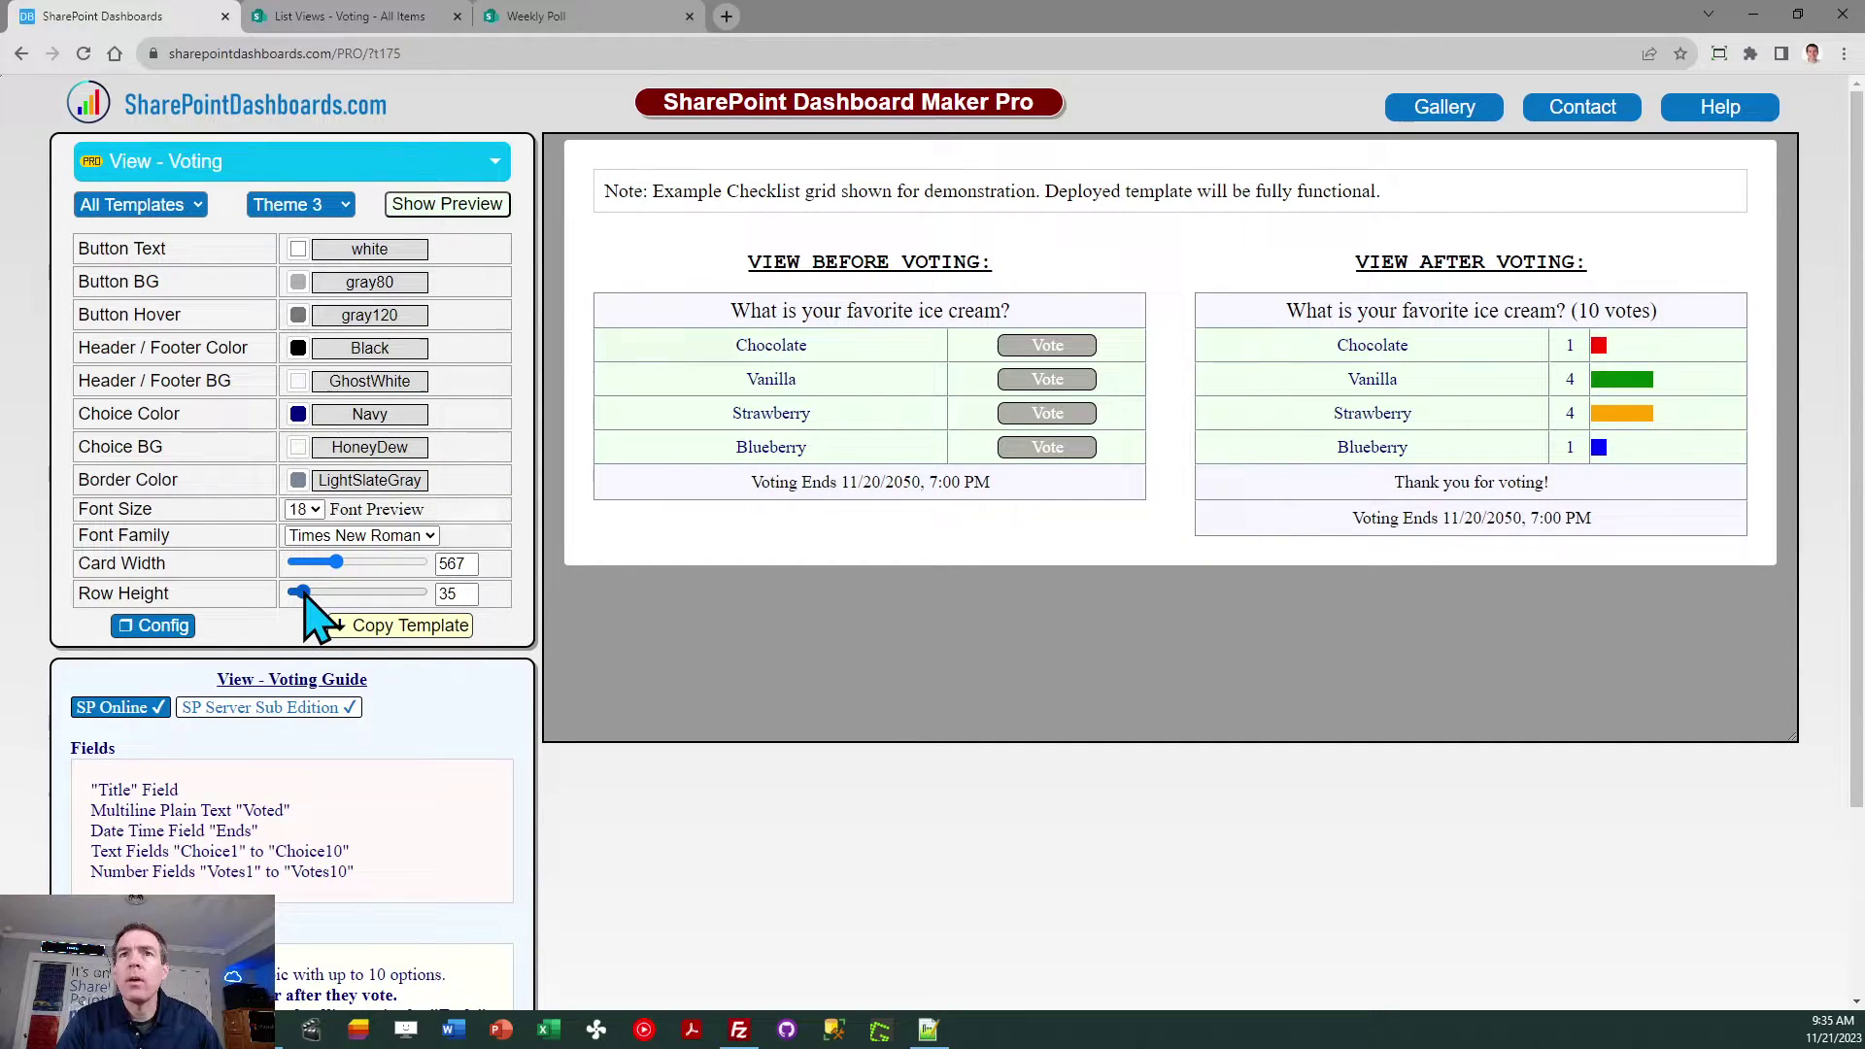
left_click_drag(304, 593, 335, 593)
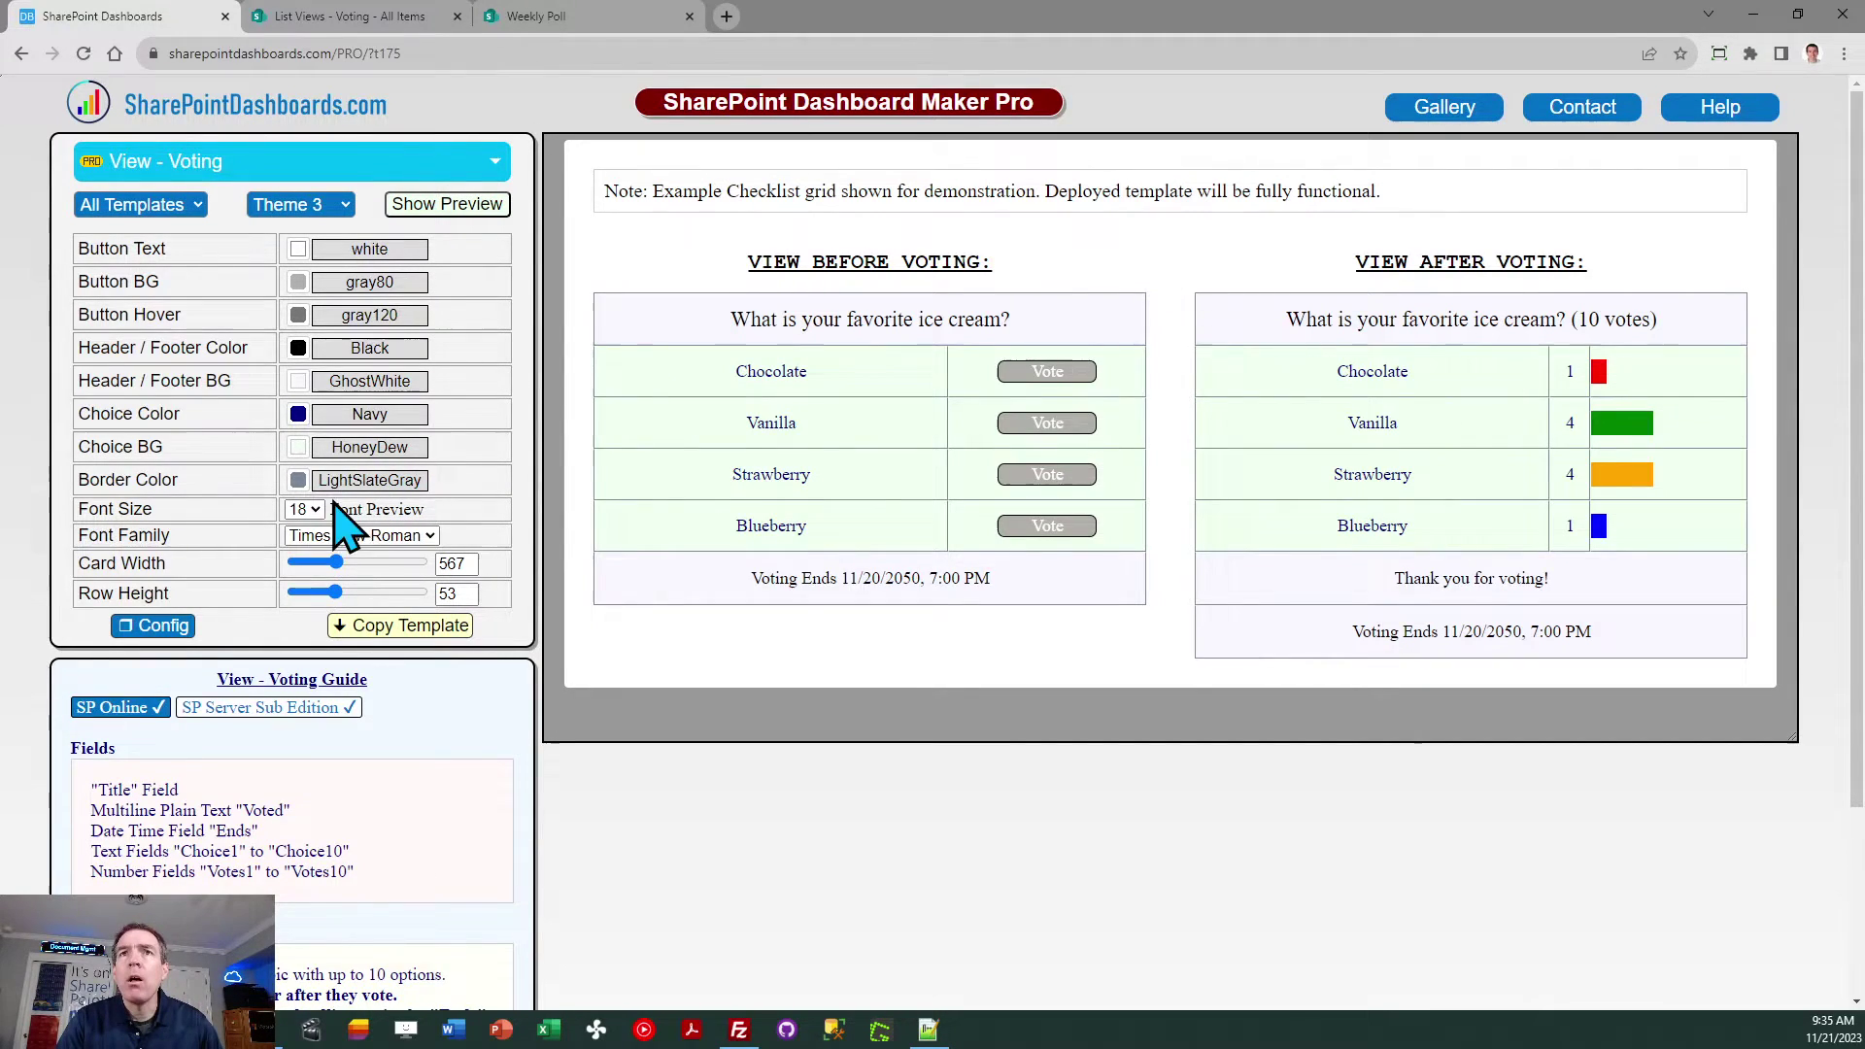
left_click(298, 316)
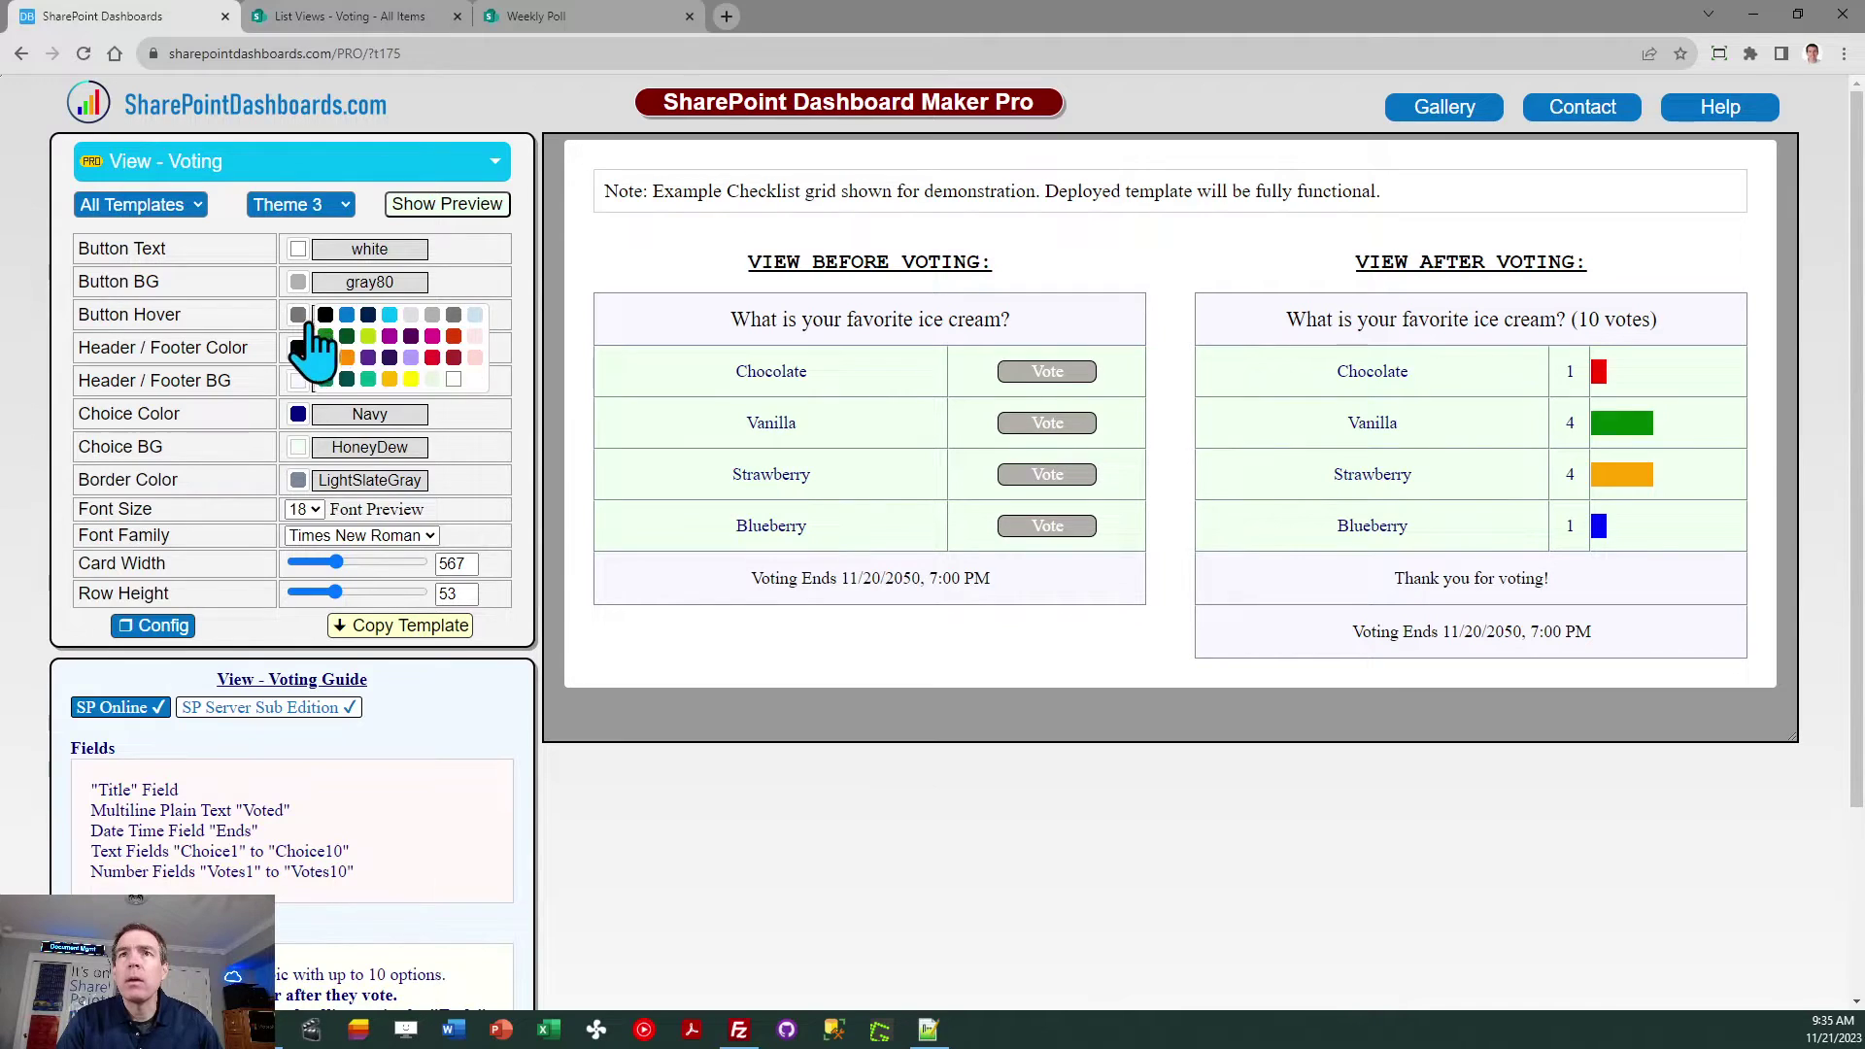
left_click(389, 337)
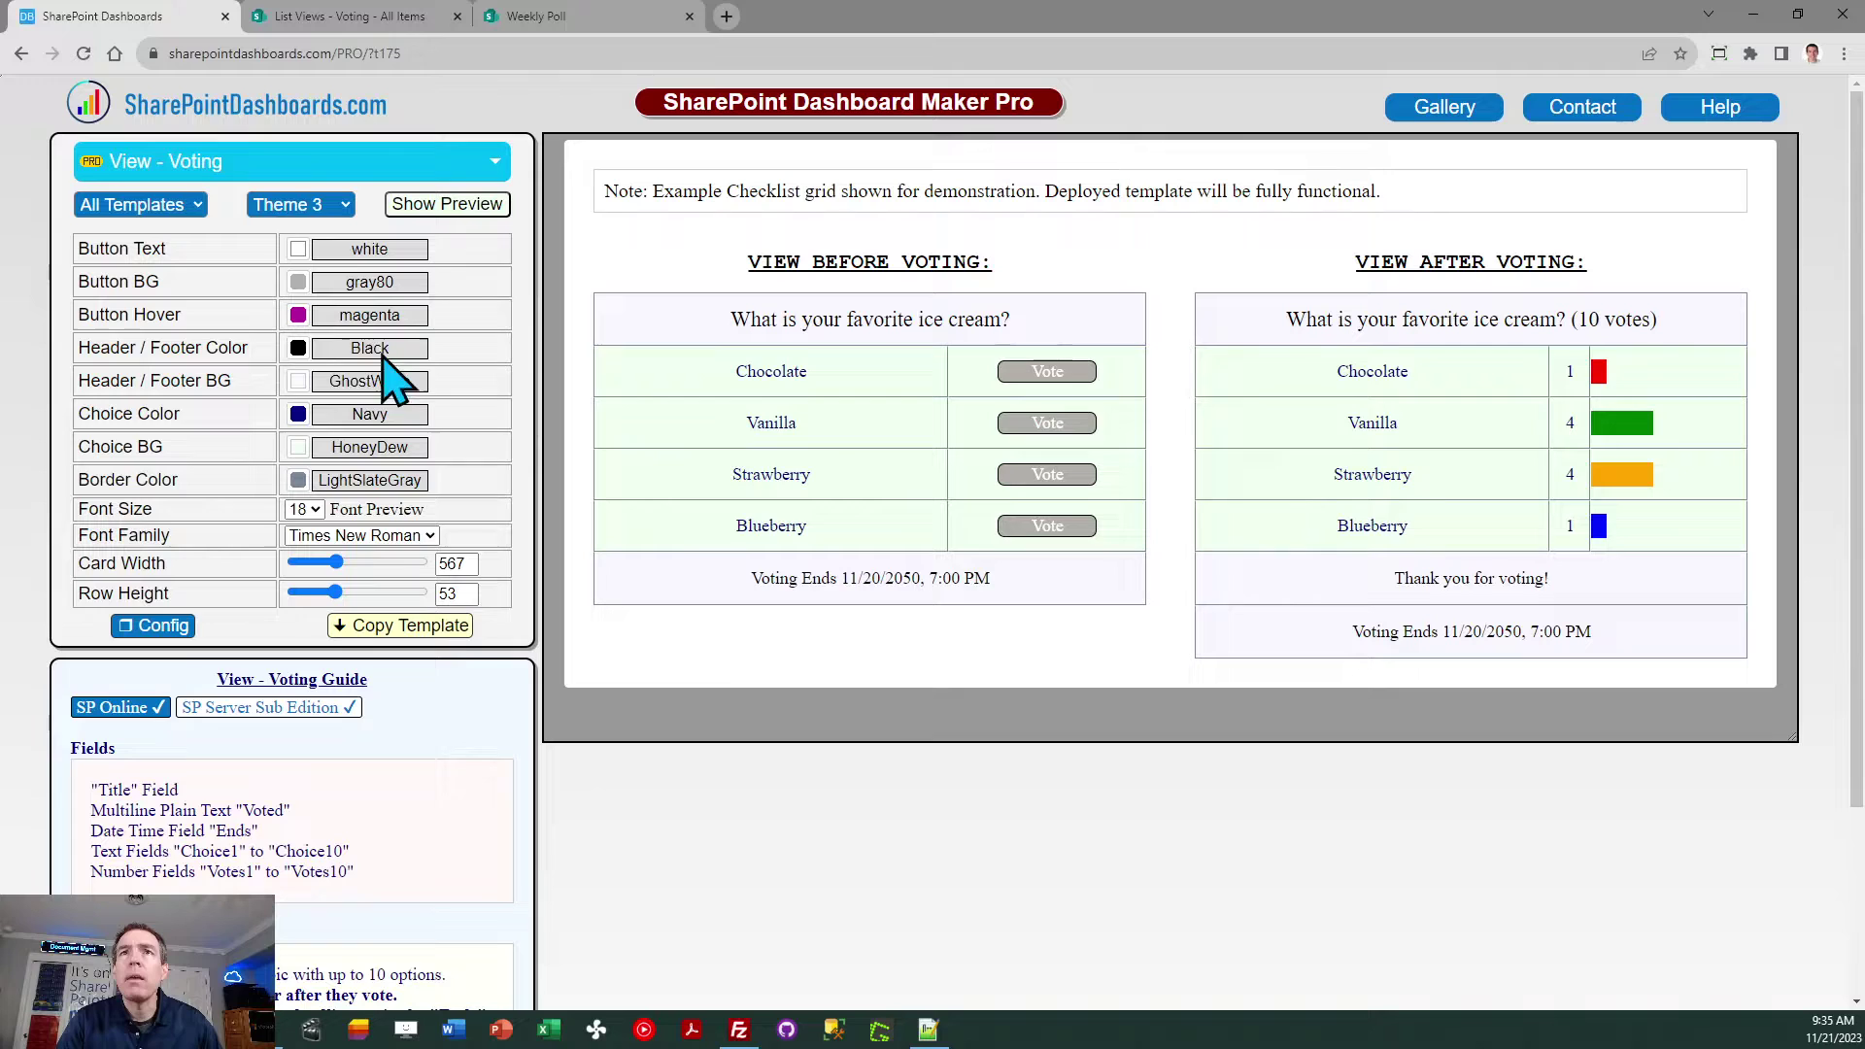
- Switch the voting template to Theme 2 and copy it
left_click(309, 204)
left_click(328, 226)
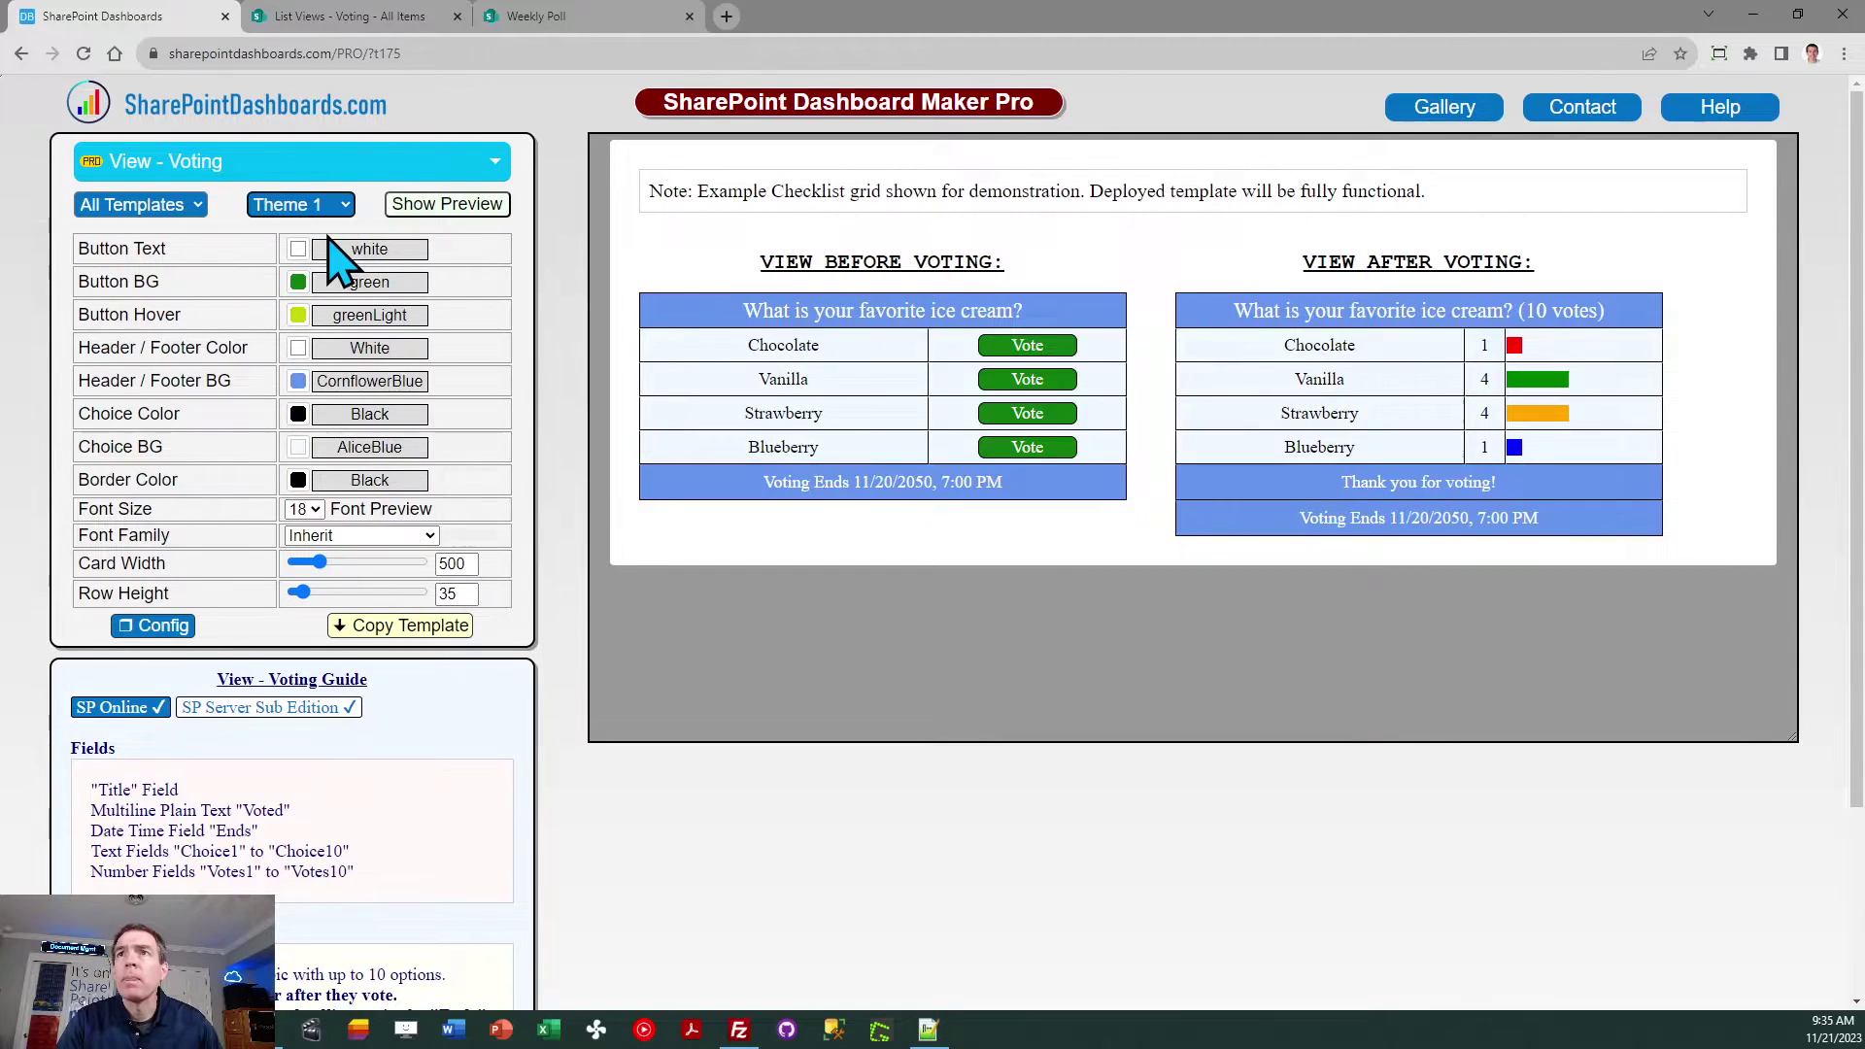
left_click(326, 209)
left_click(330, 277)
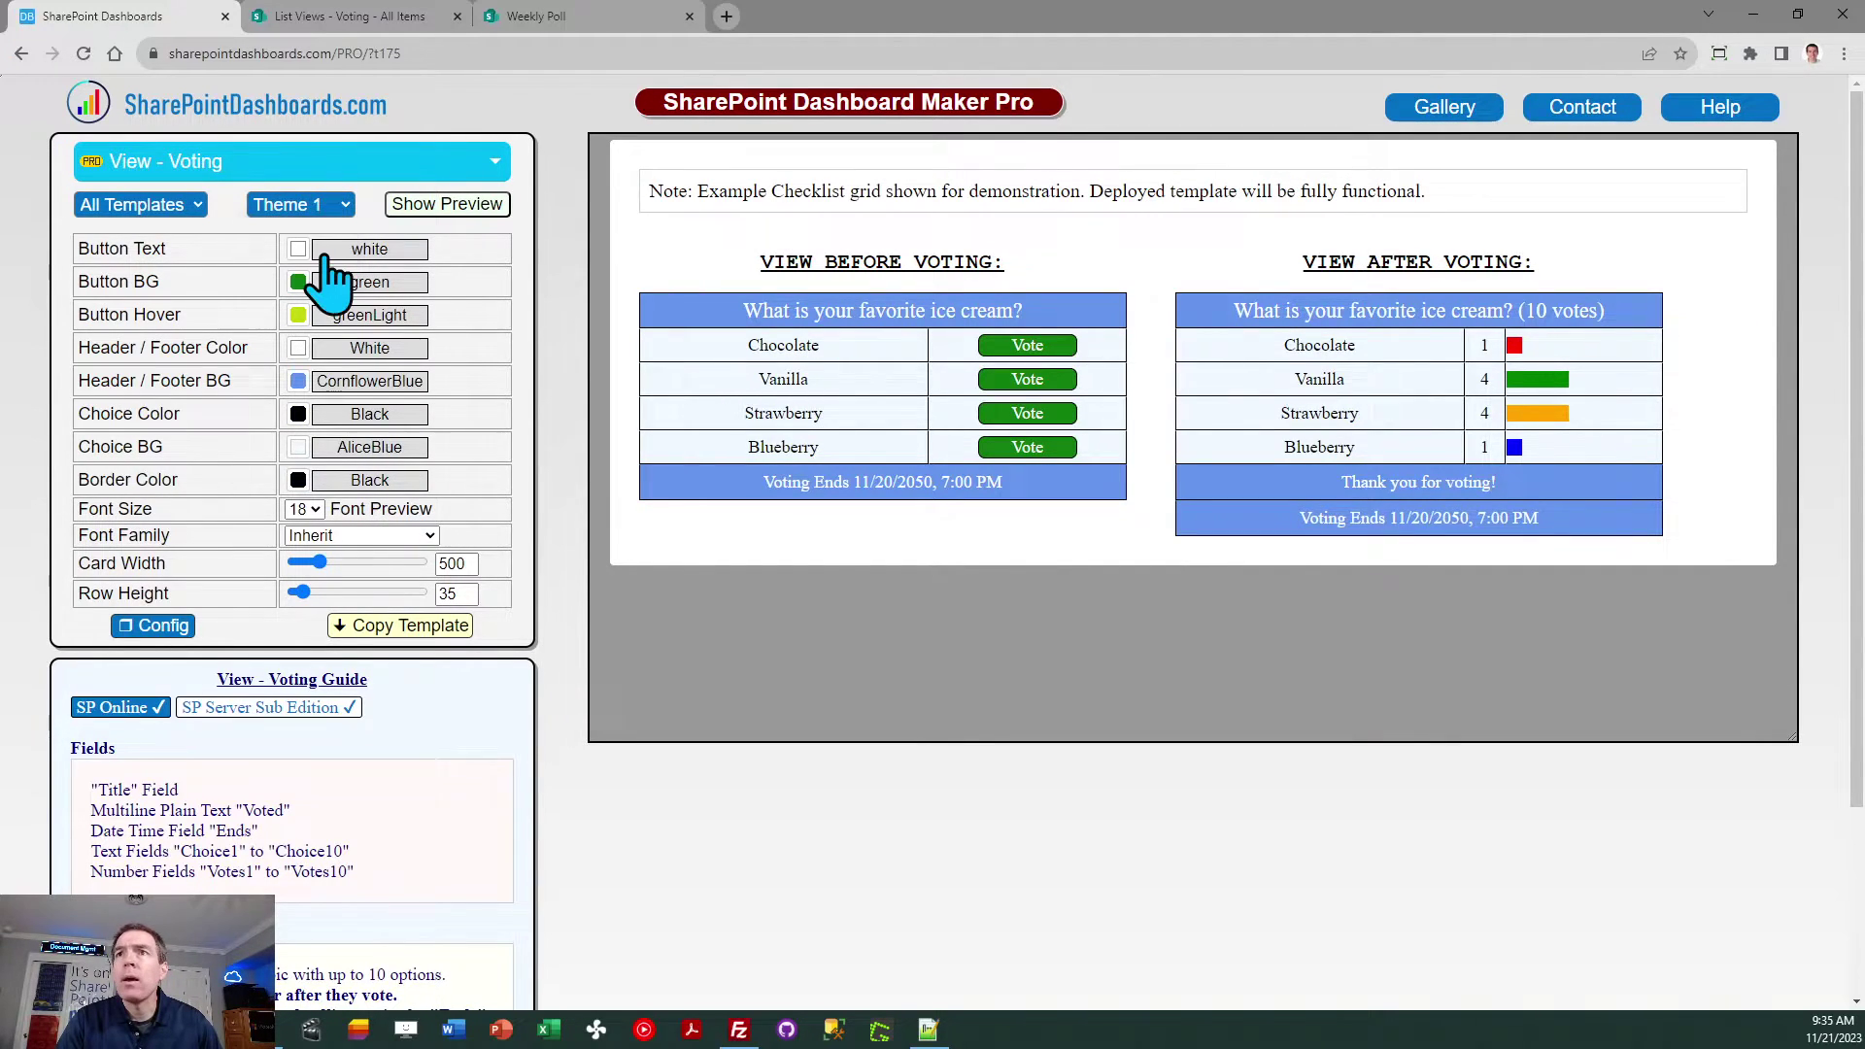
key("Down")
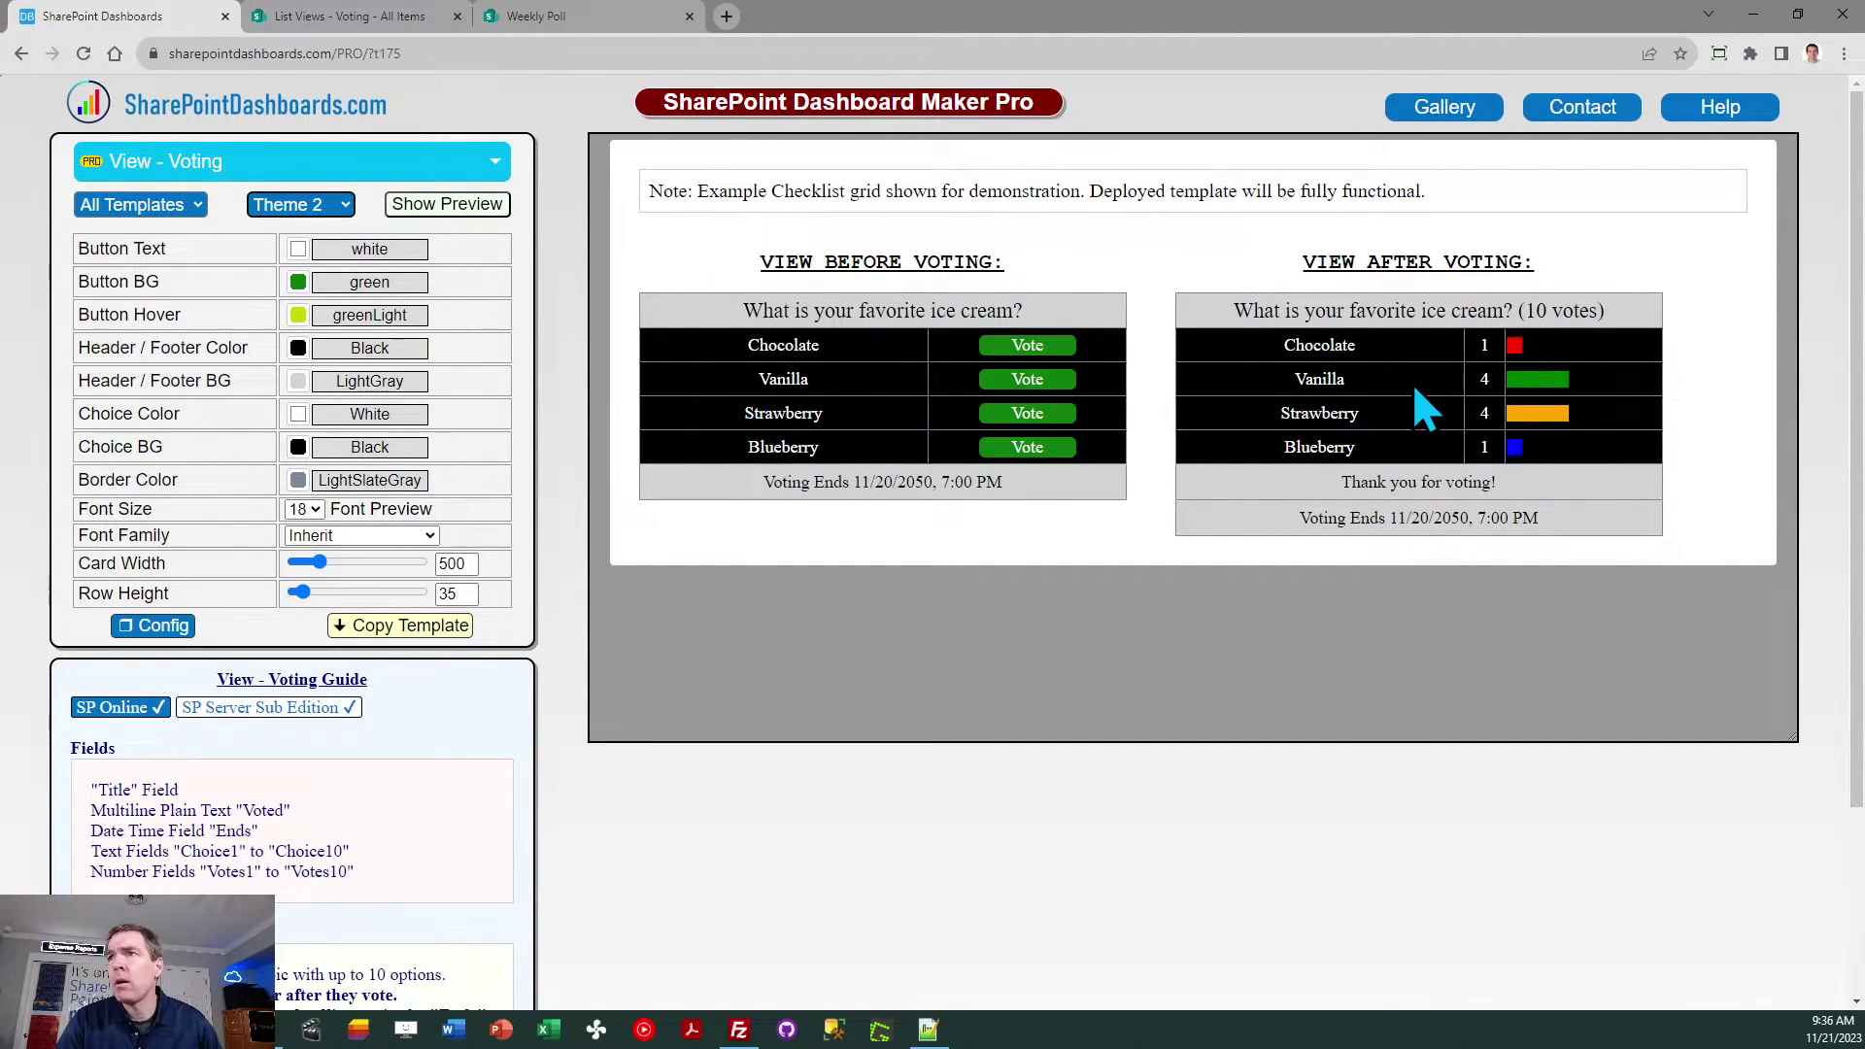
left_click(420, 627)
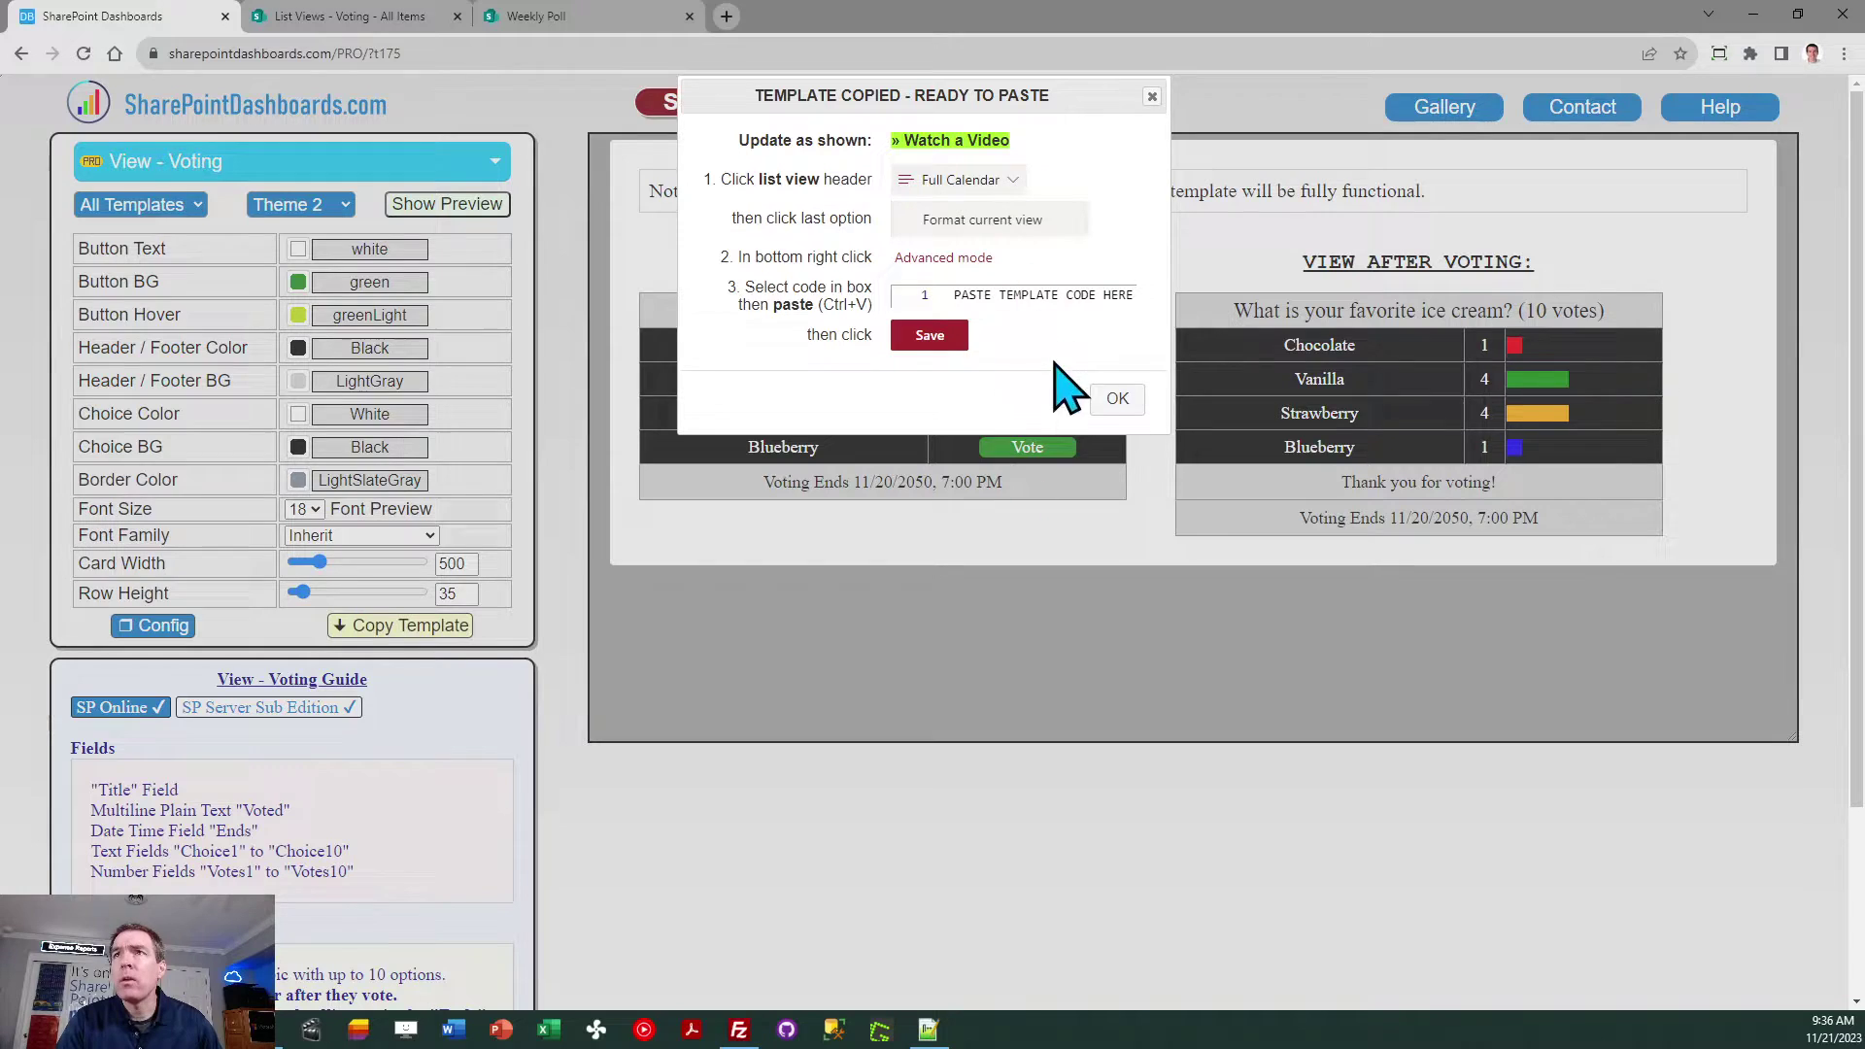
left_click(1114, 400)
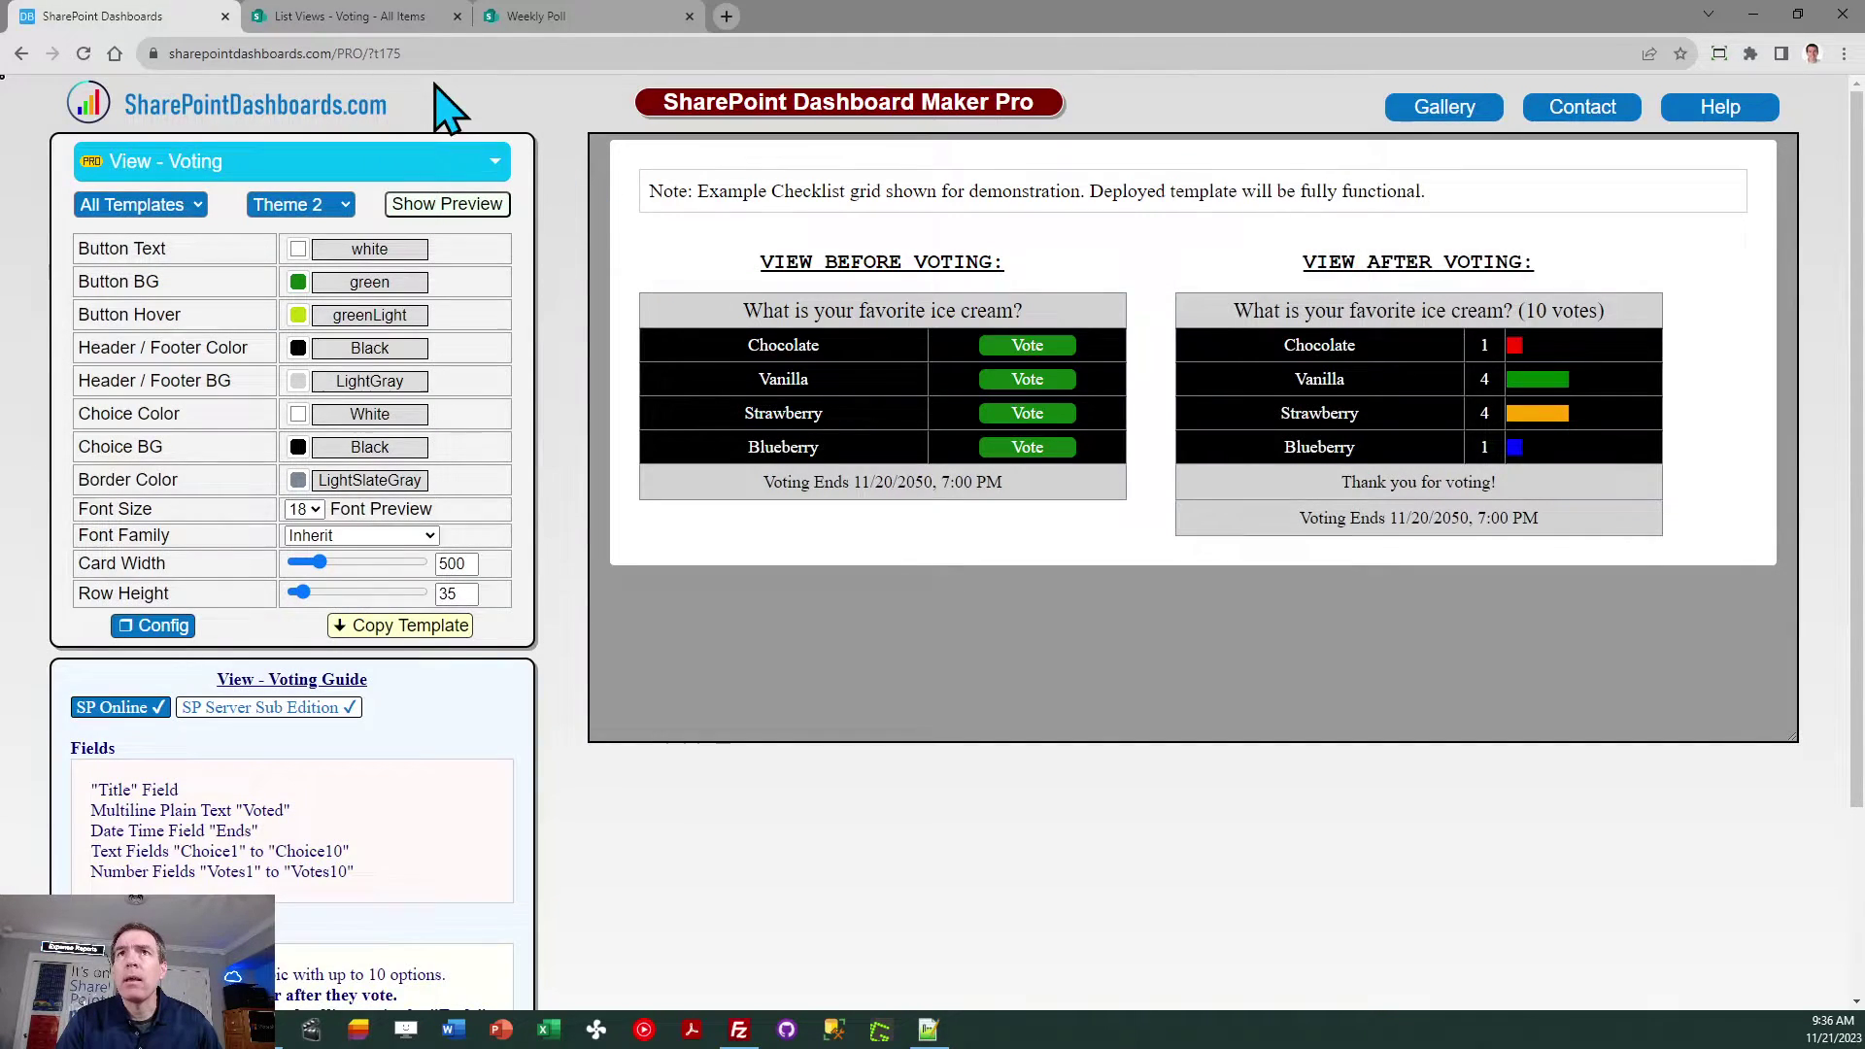
- Show the Voting list in its Voting view and reload the page
left_click(393, 19)
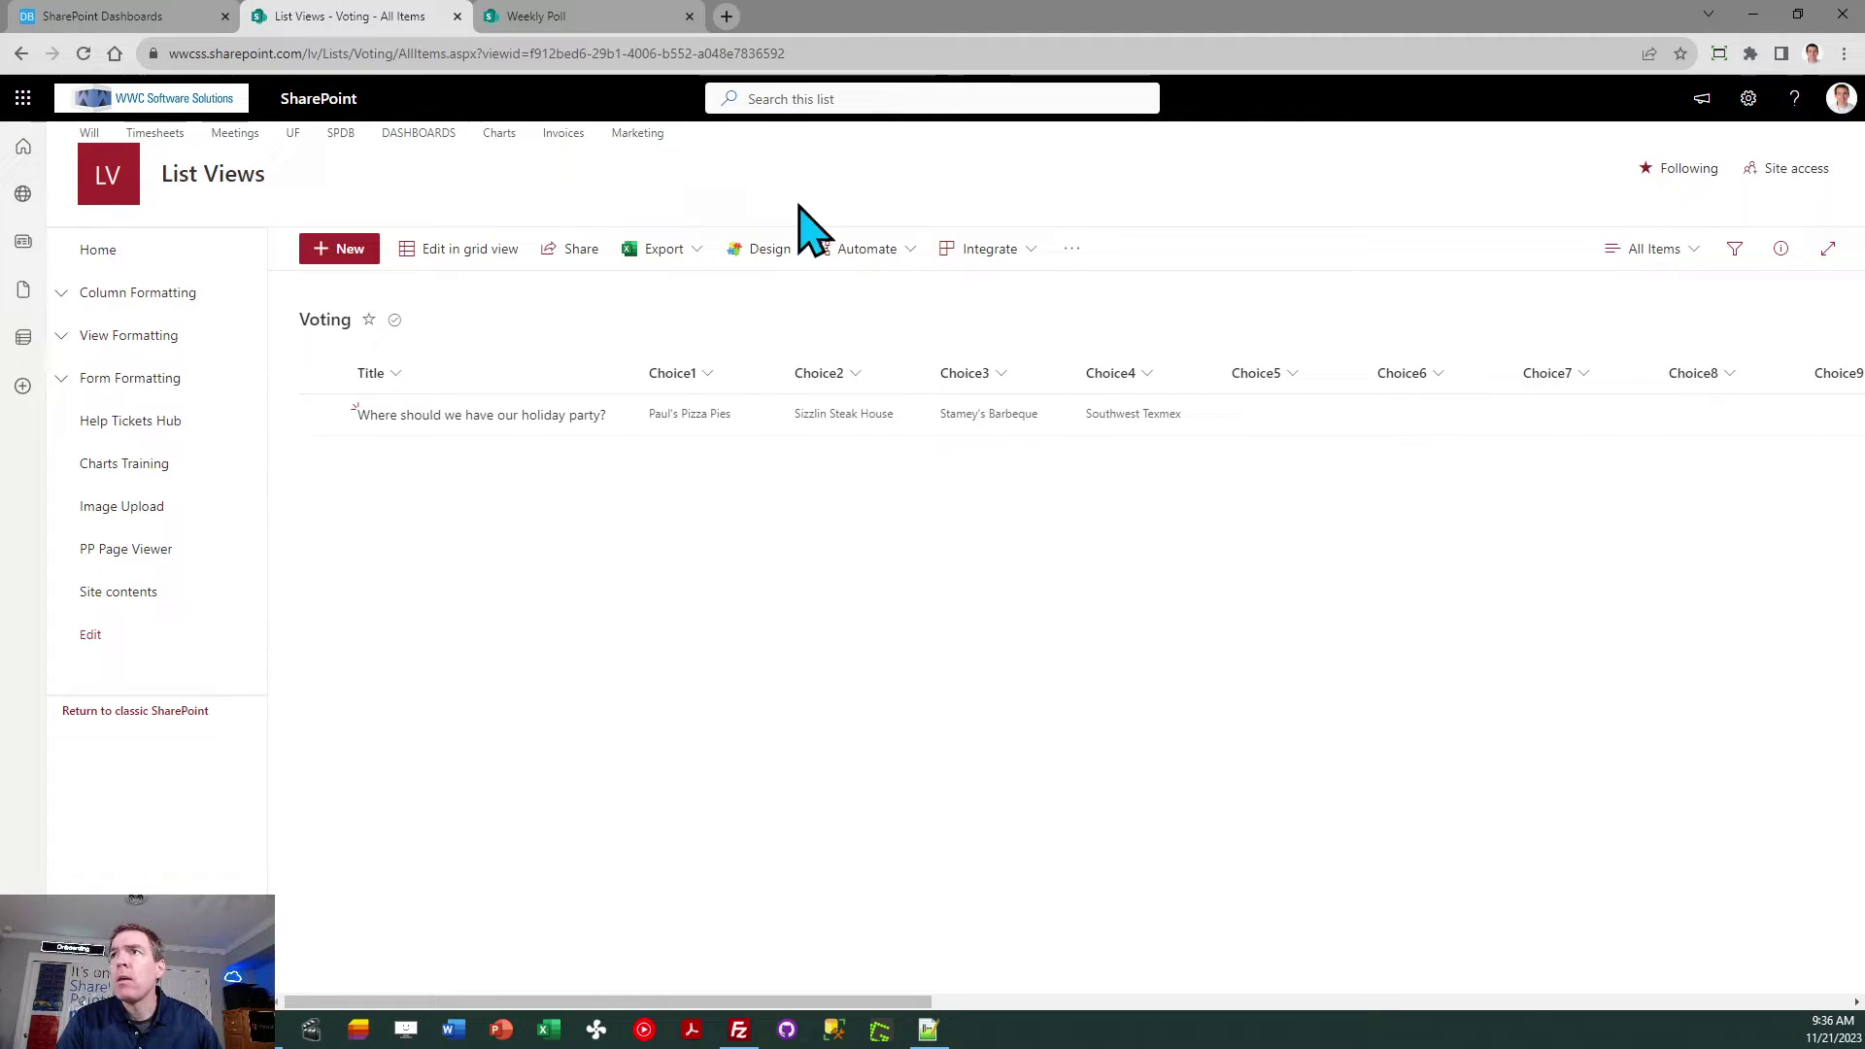
left_click(1651, 248)
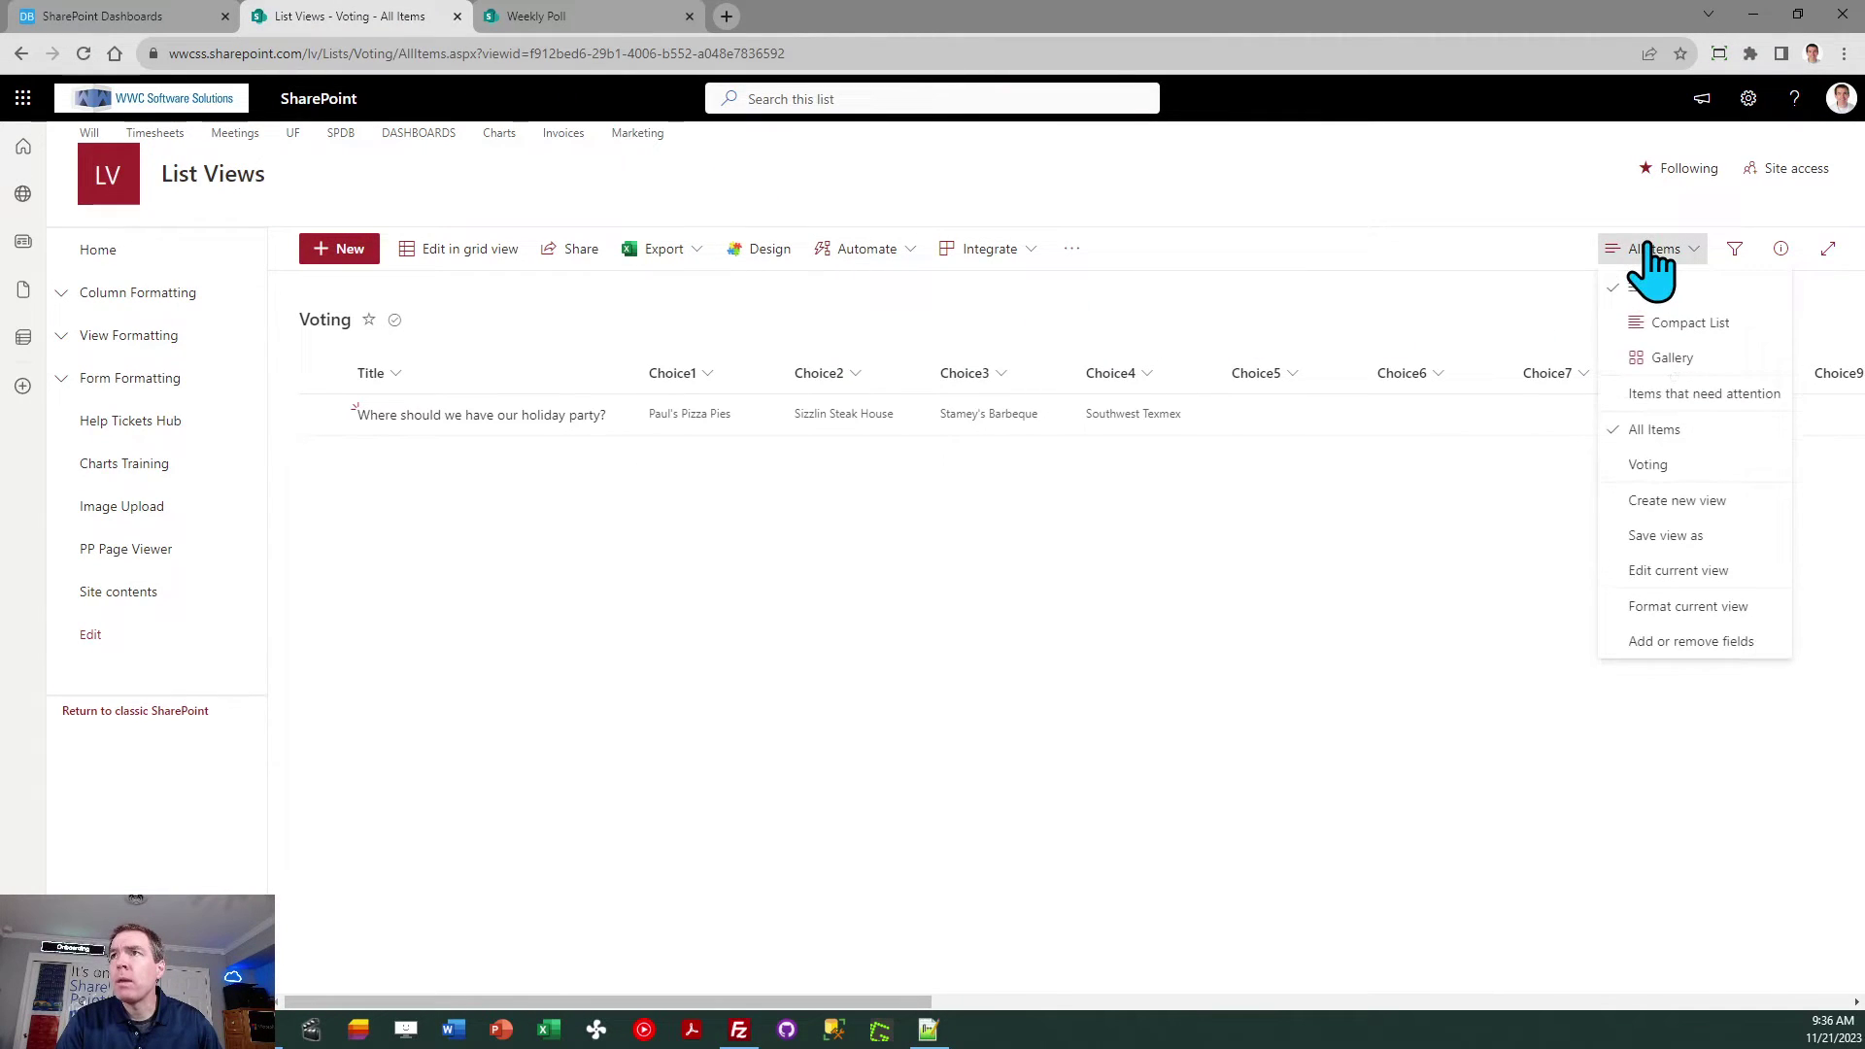
left_click(1657, 464)
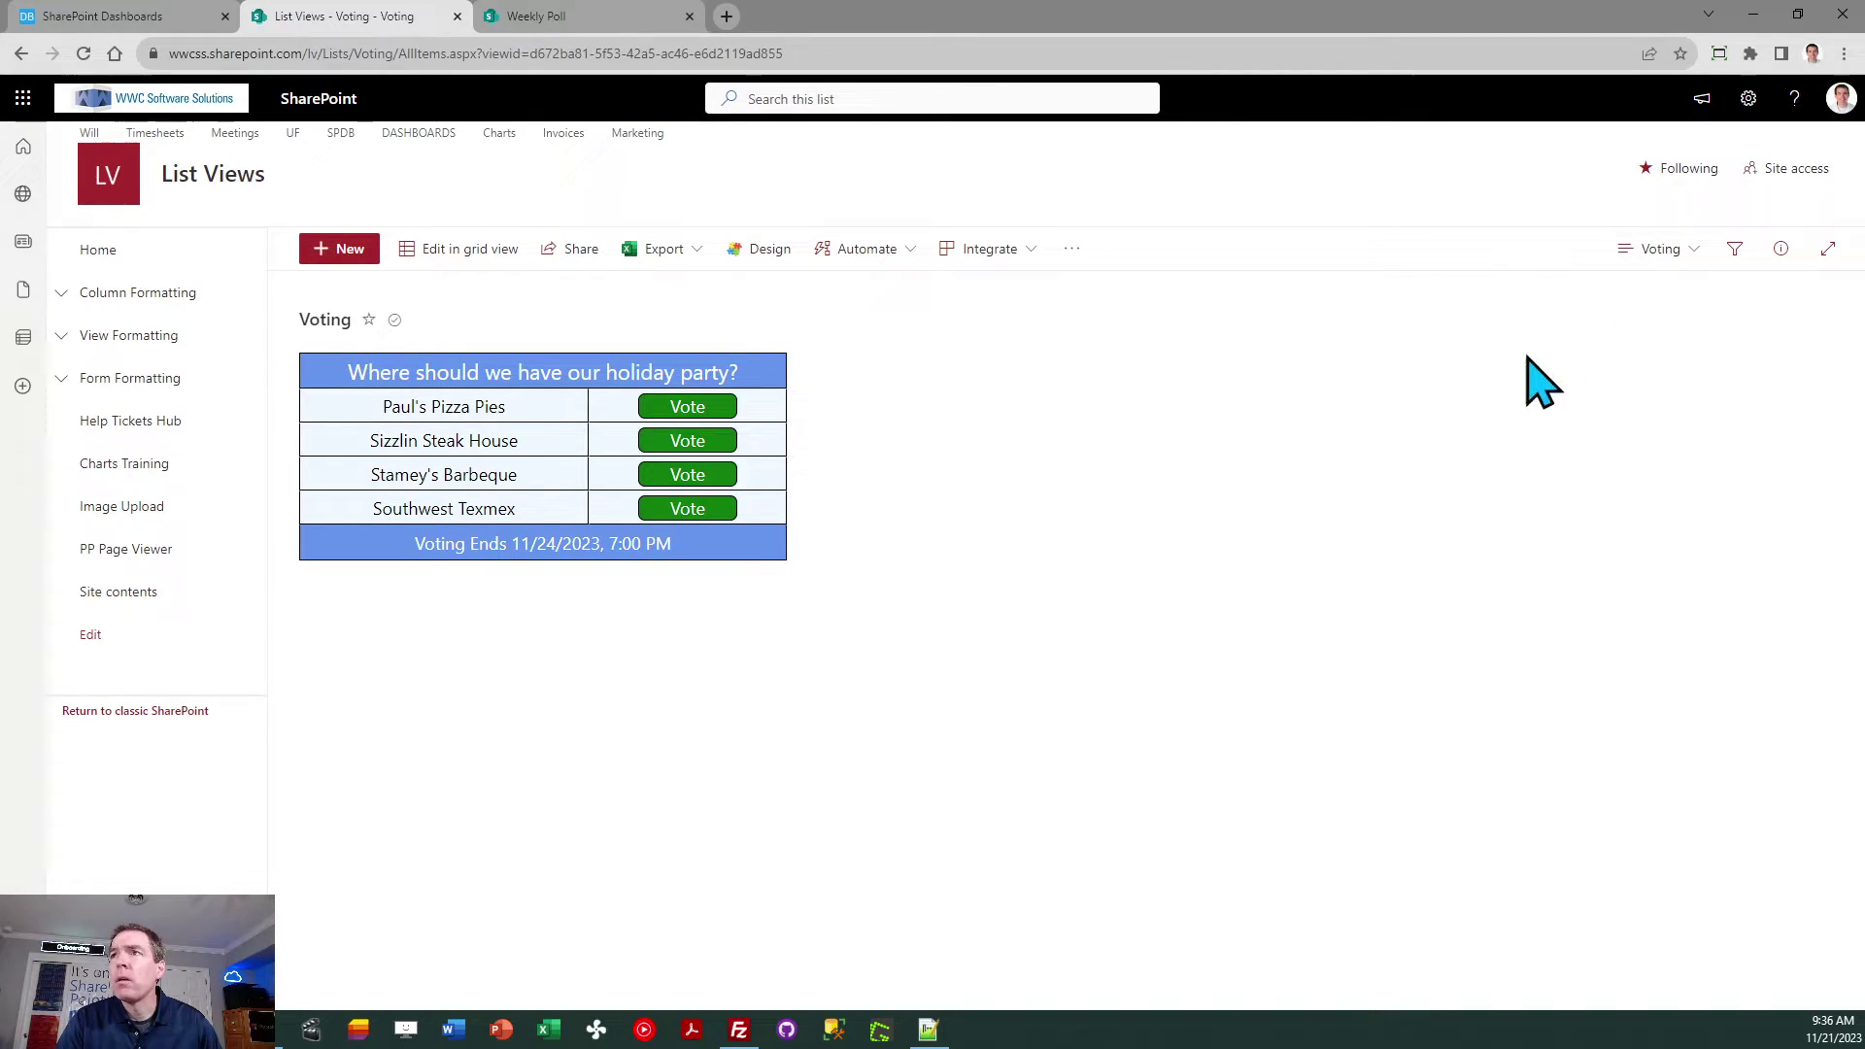
key("F5")
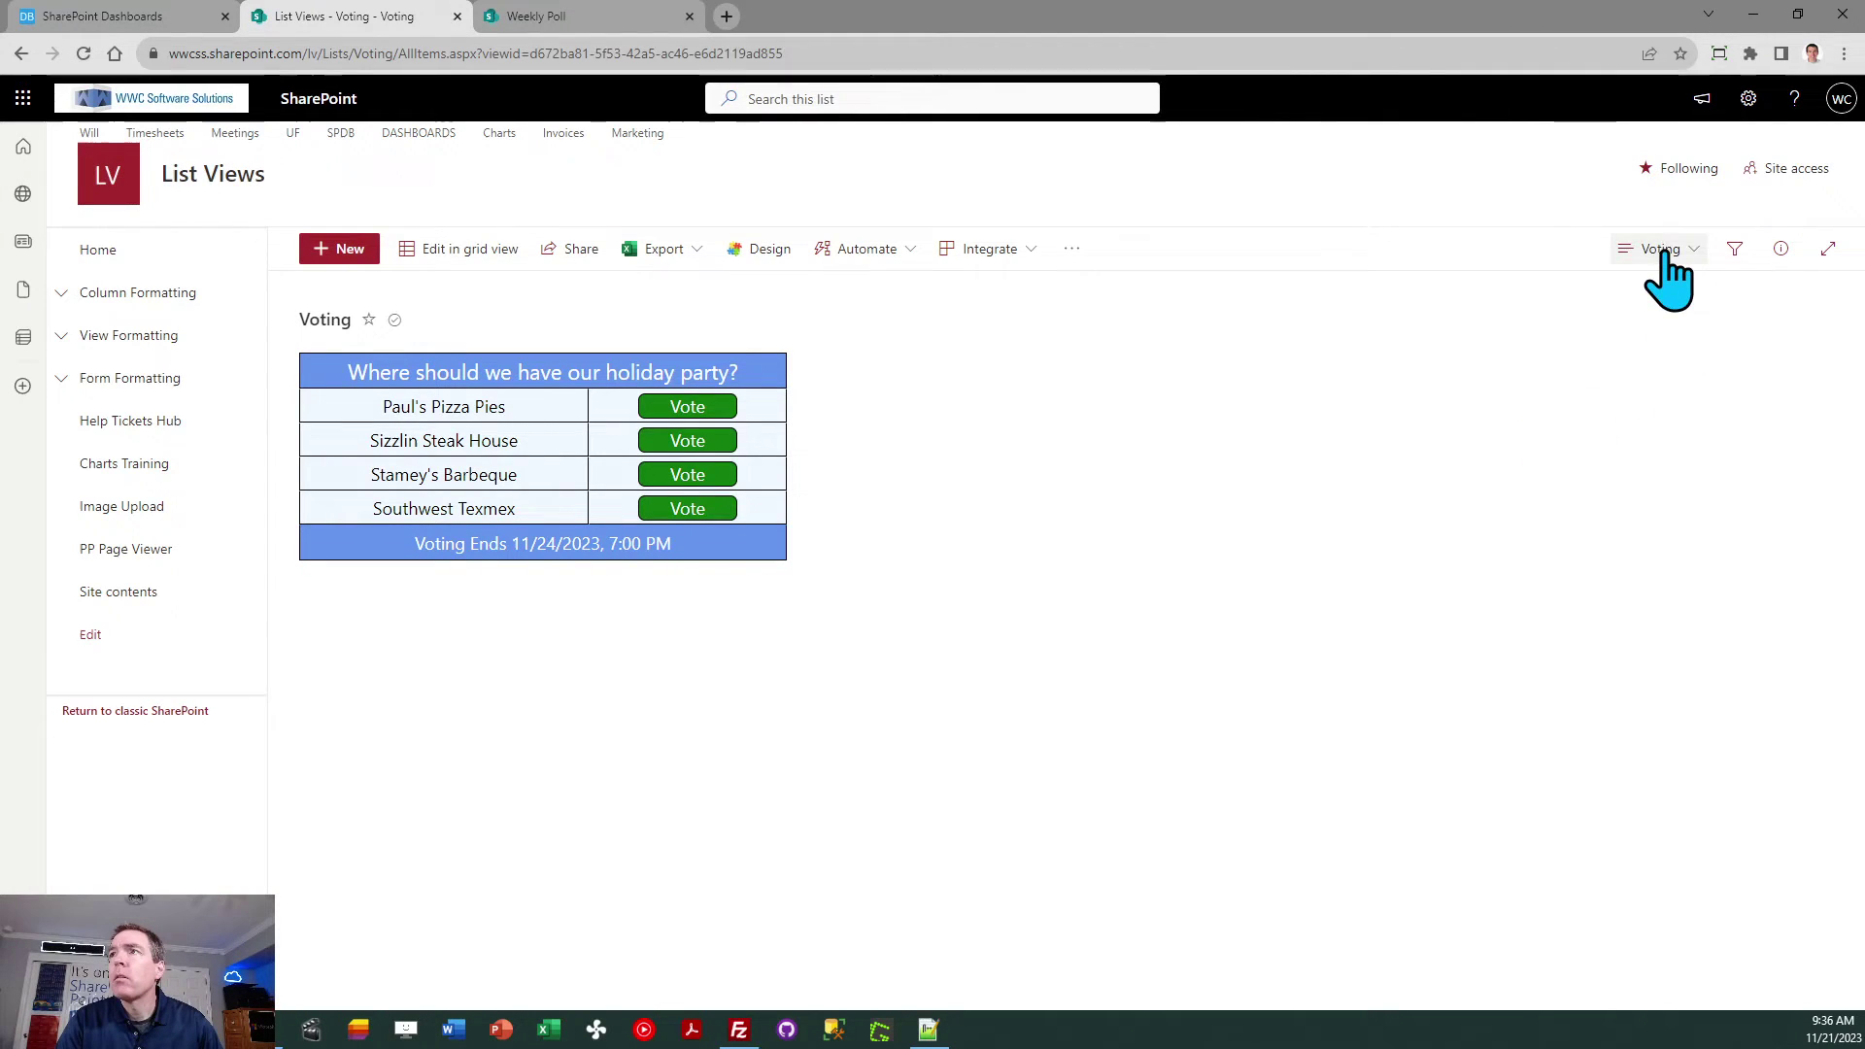
- Replace the view's formatting JSON with the copied voting template and save it
left_click(1657, 253)
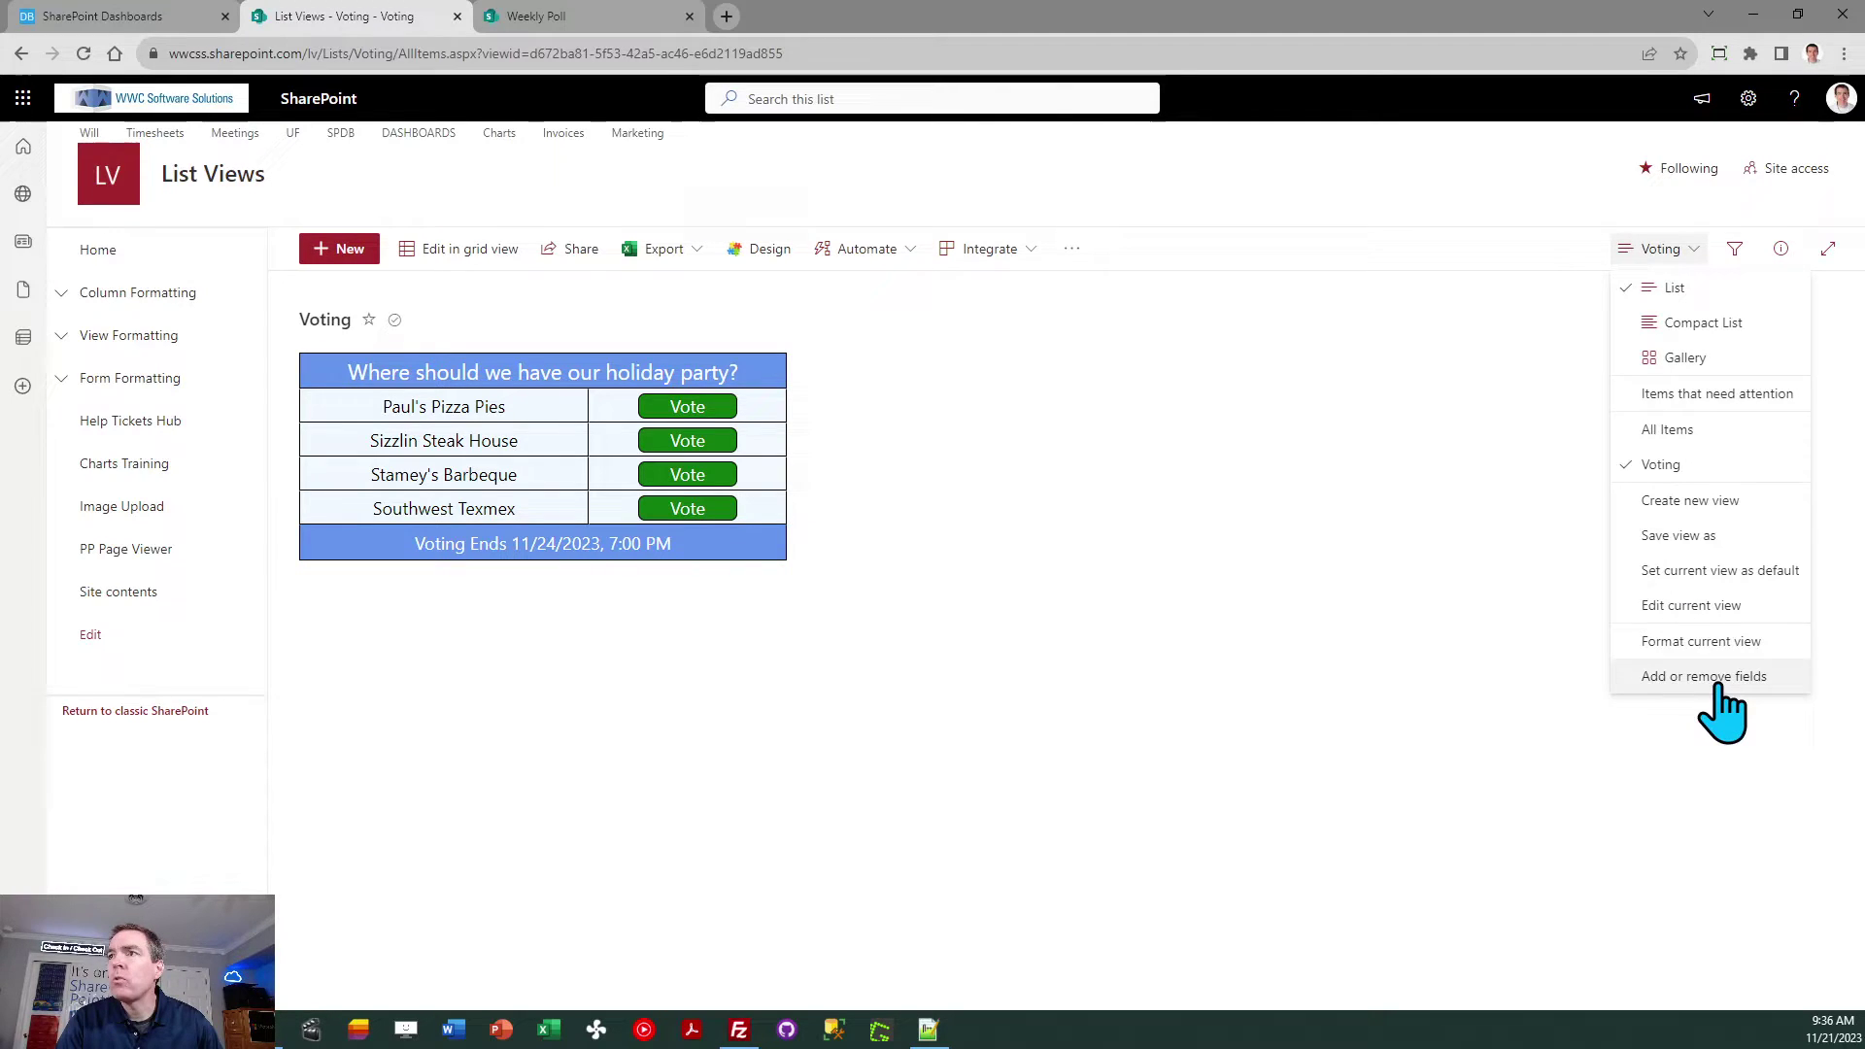
left_click(1715, 645)
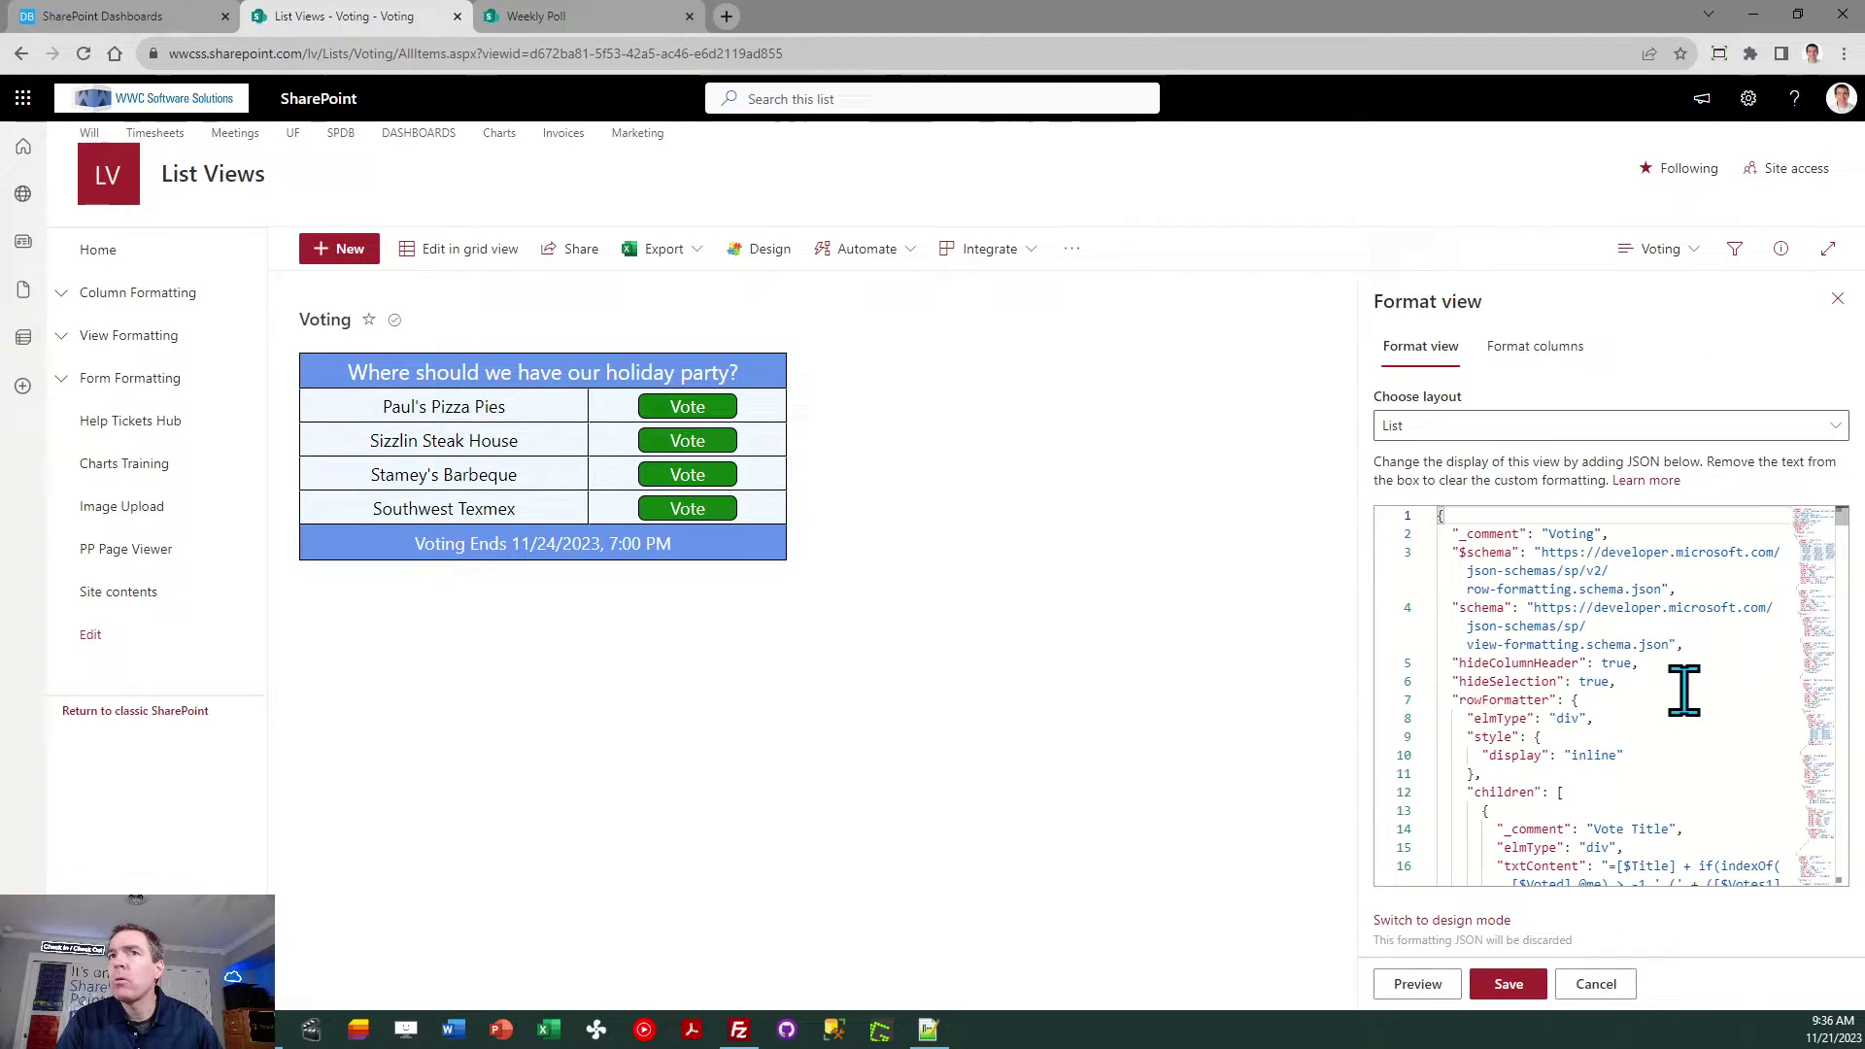
left_click(1634, 715)
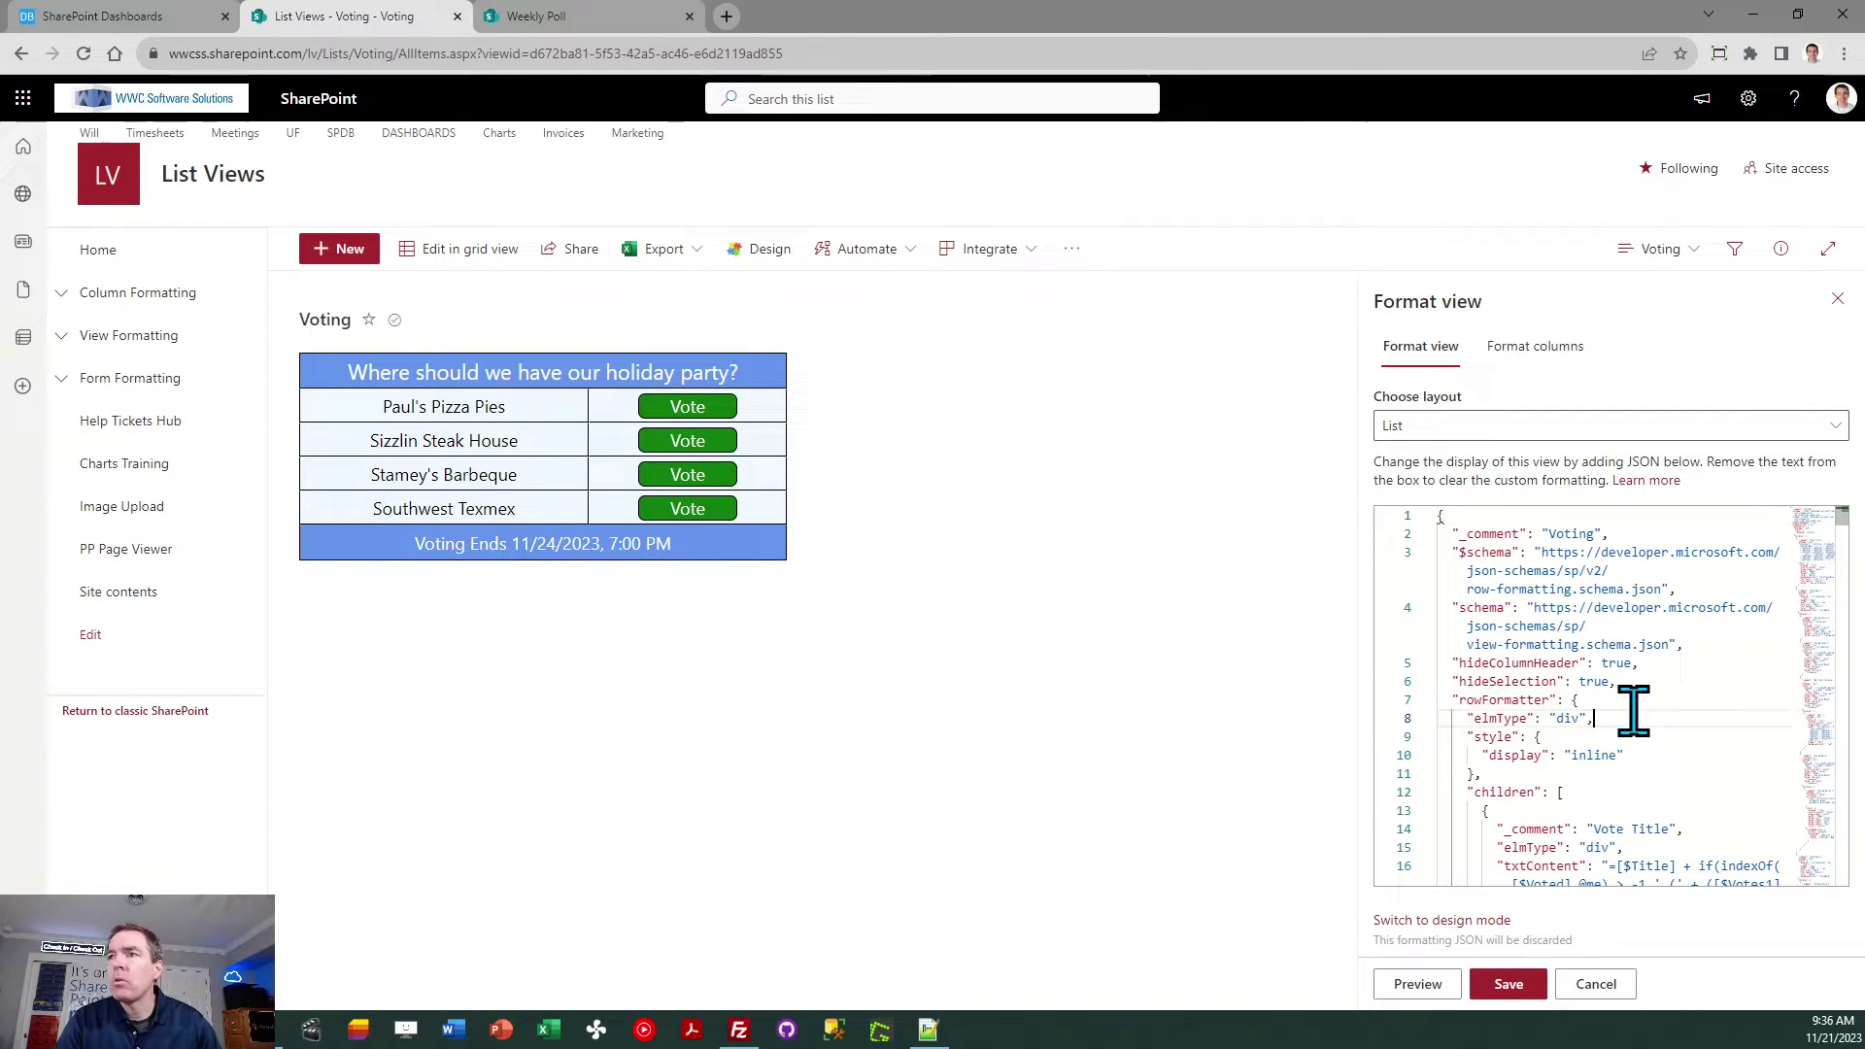
key("ctrl+a")
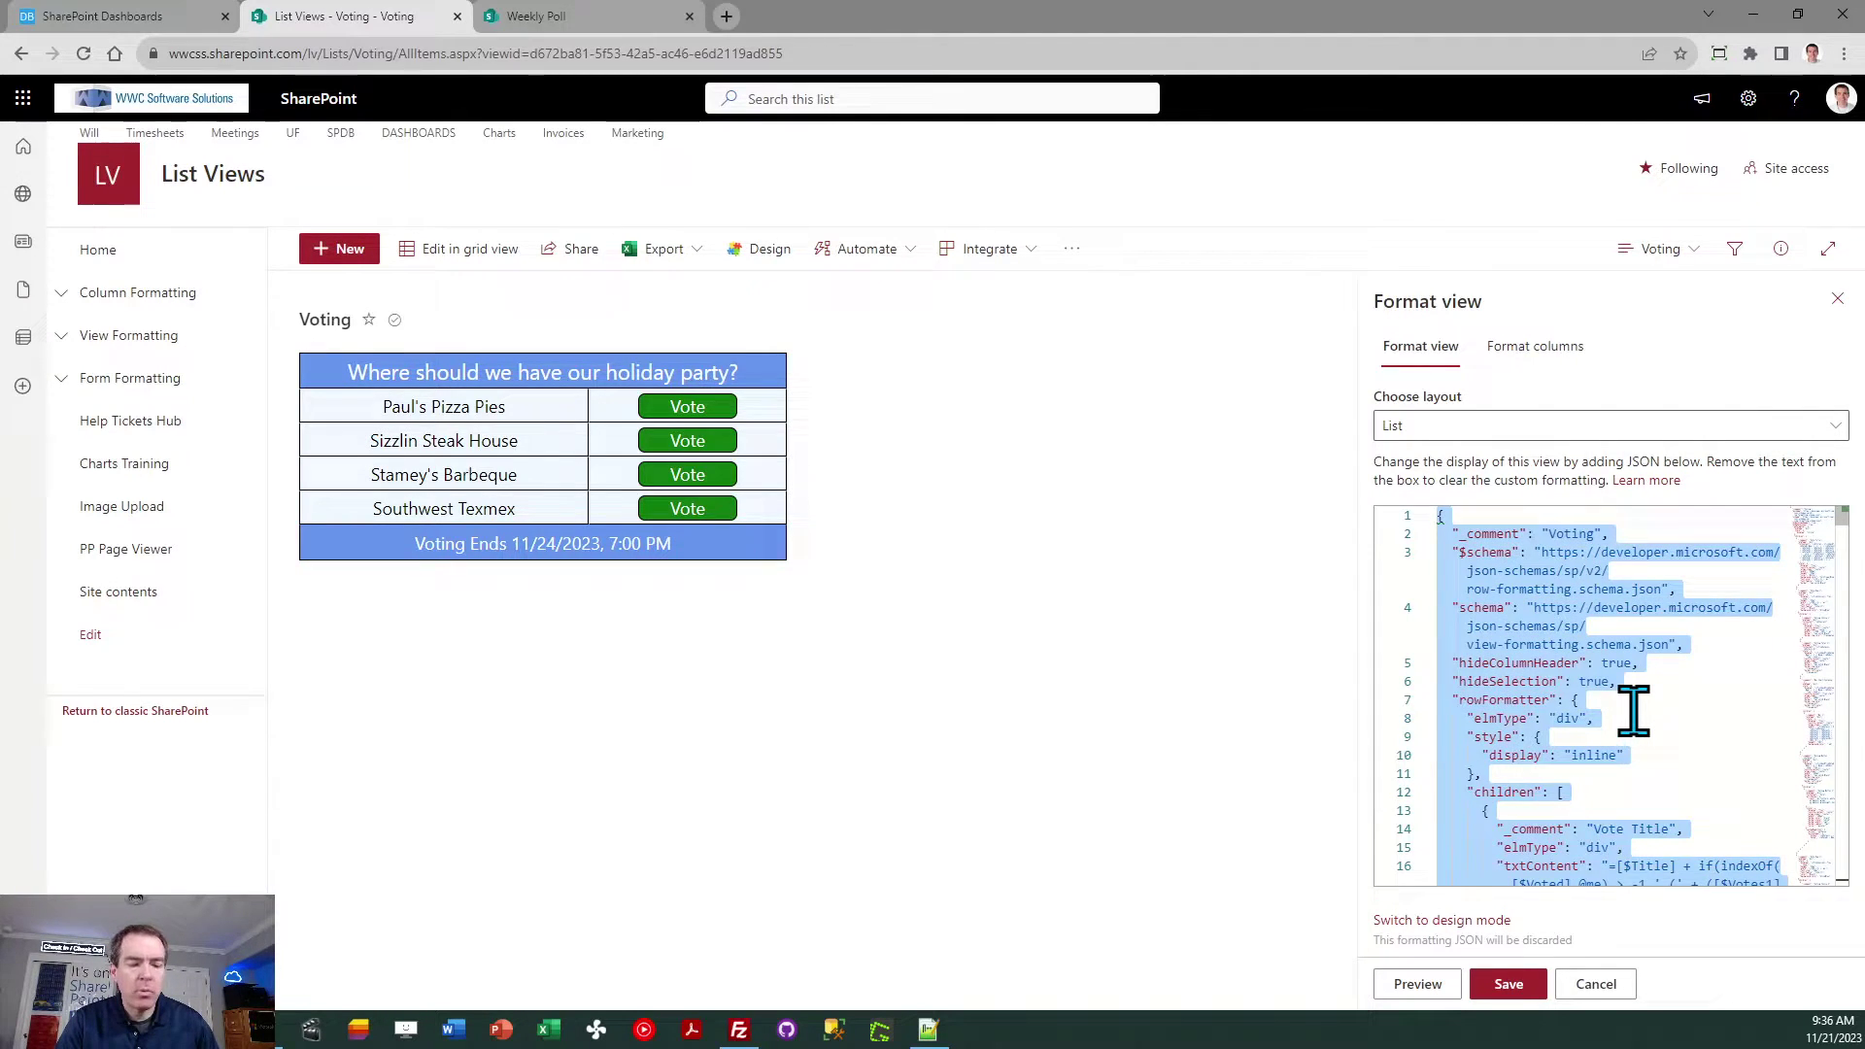
key("ctrl+v")
left_click(1508, 984)
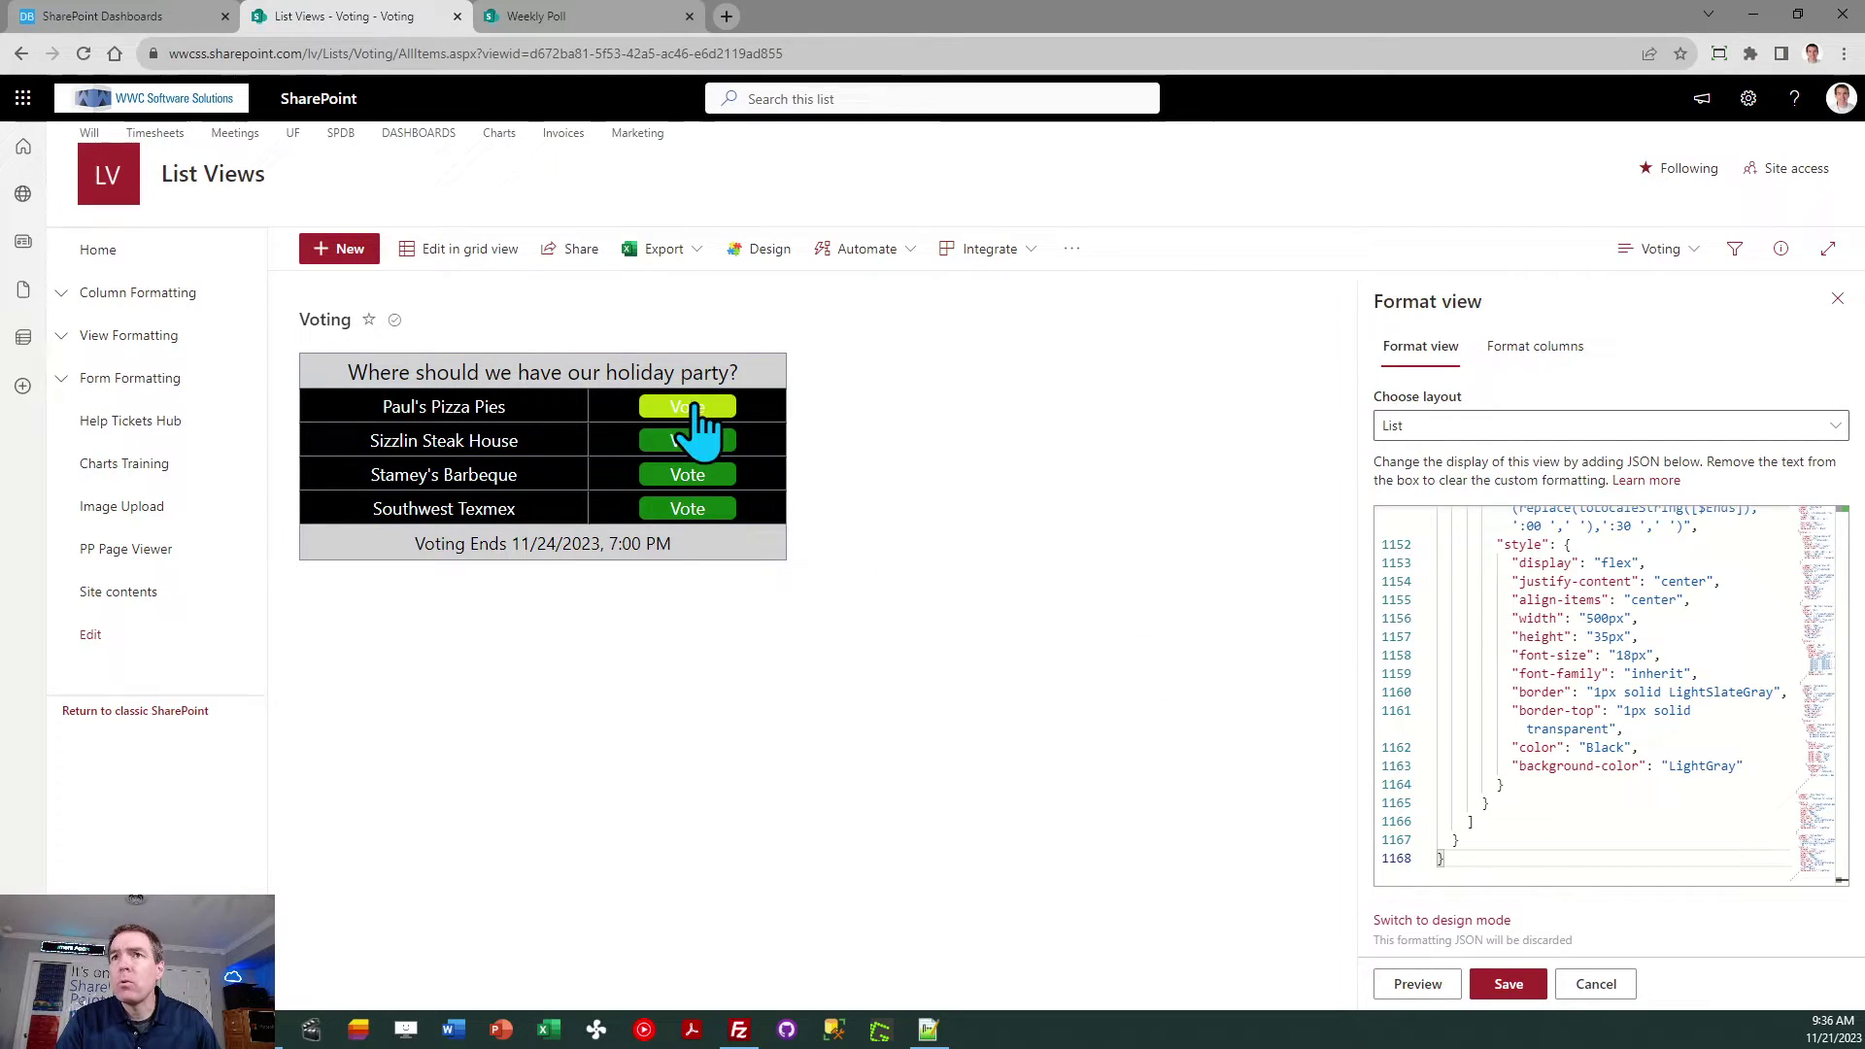
left_click(1837, 299)
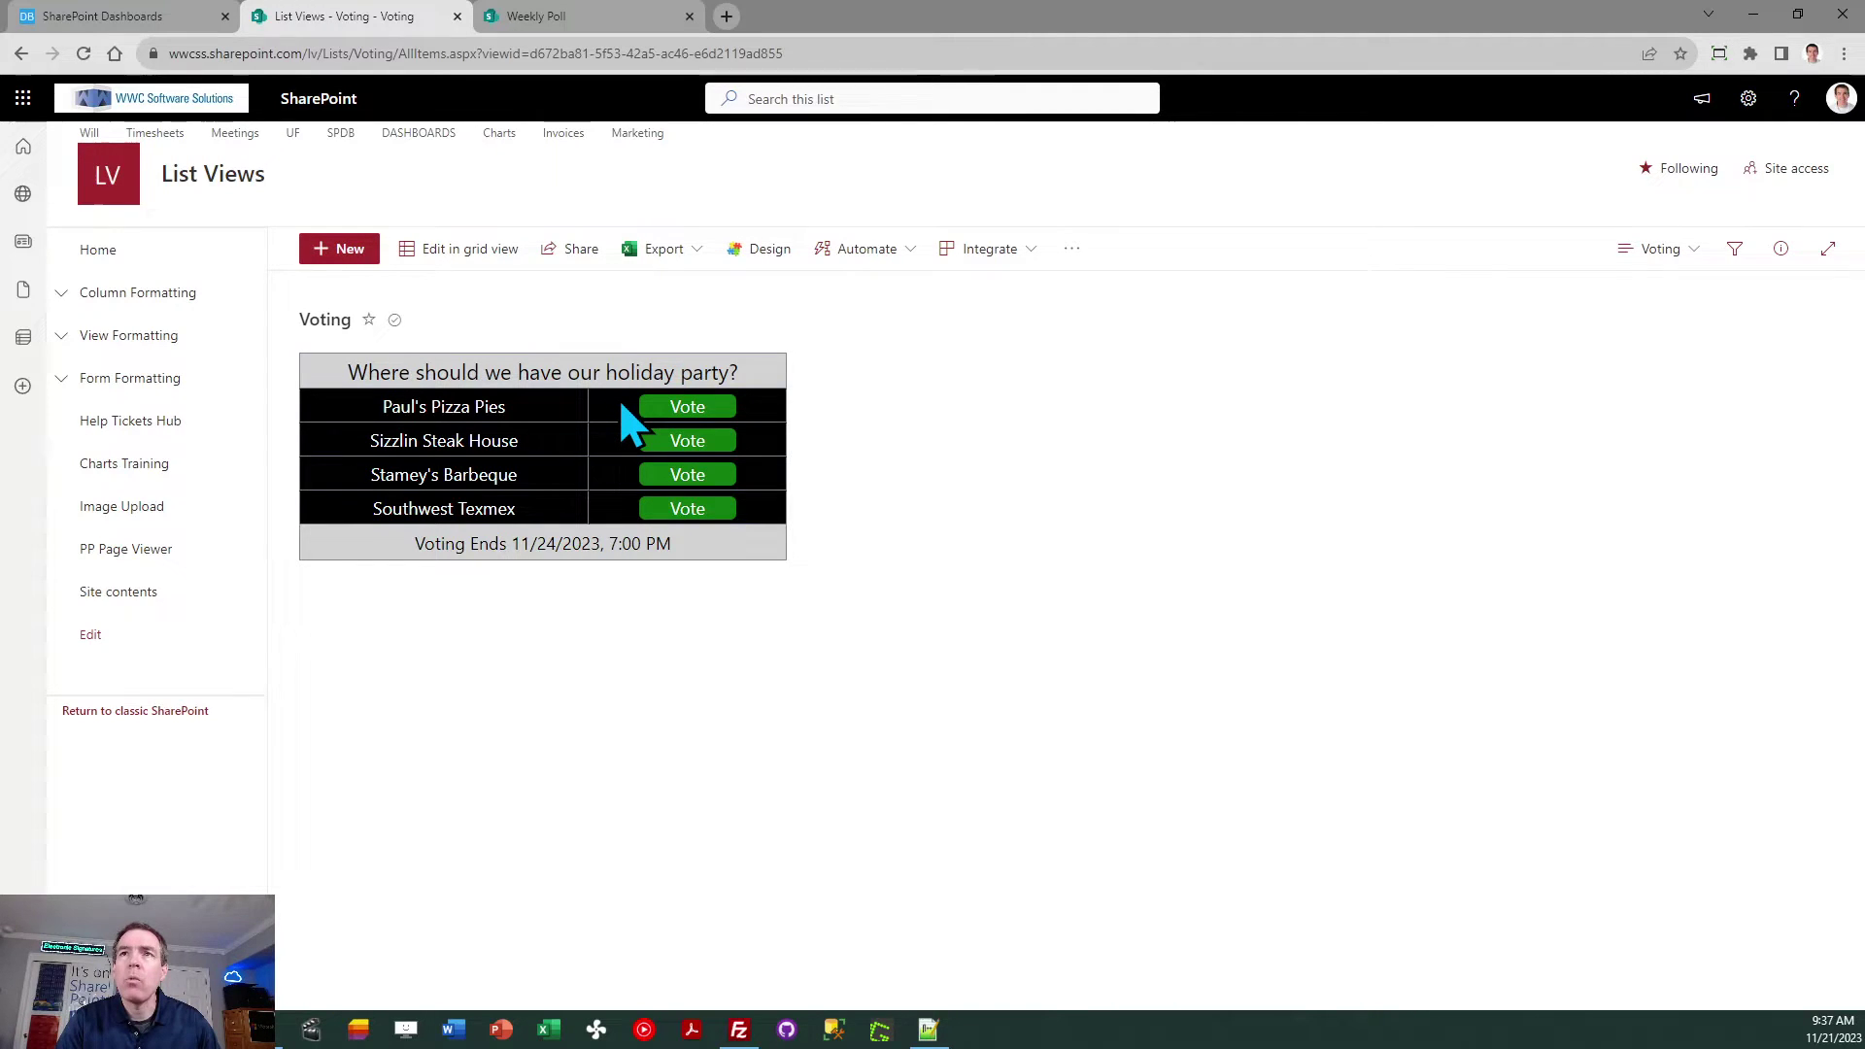
- Put the Weekly Poll page into edit mode and insert a List web part
left_click(563, 17)
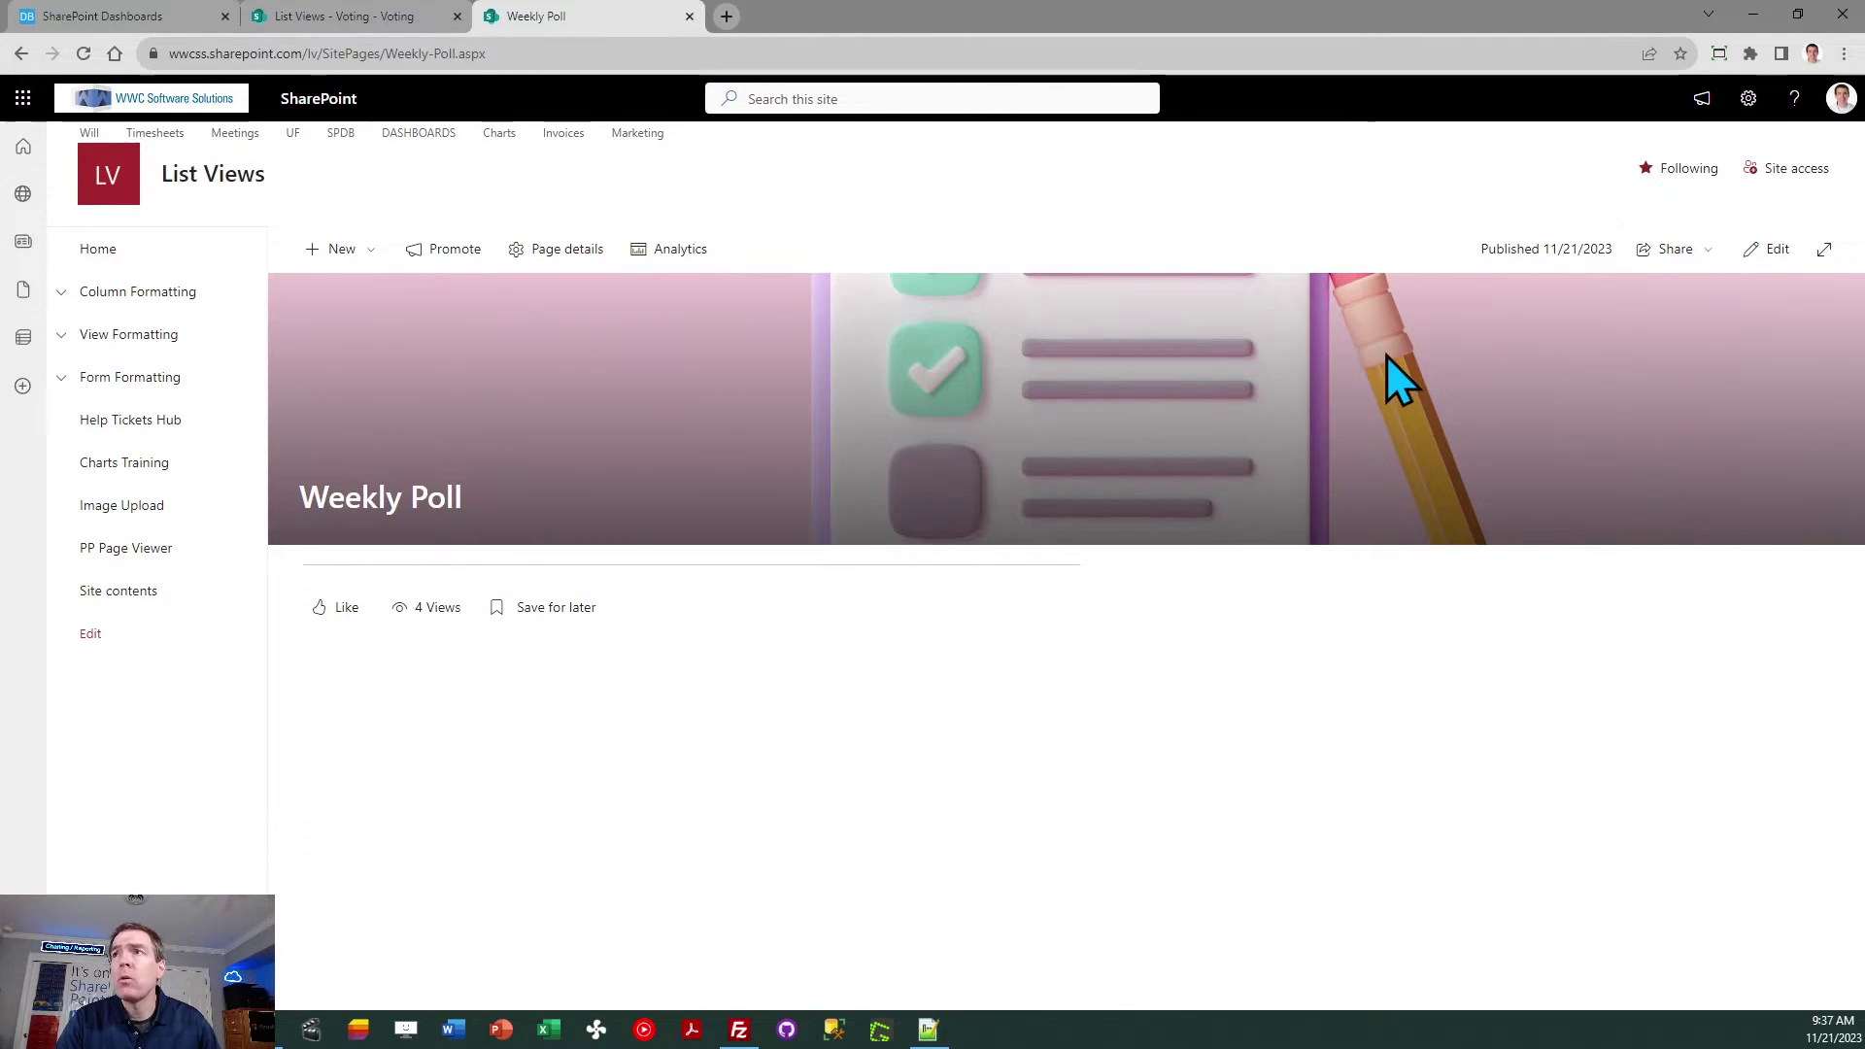
left_click(1766, 251)
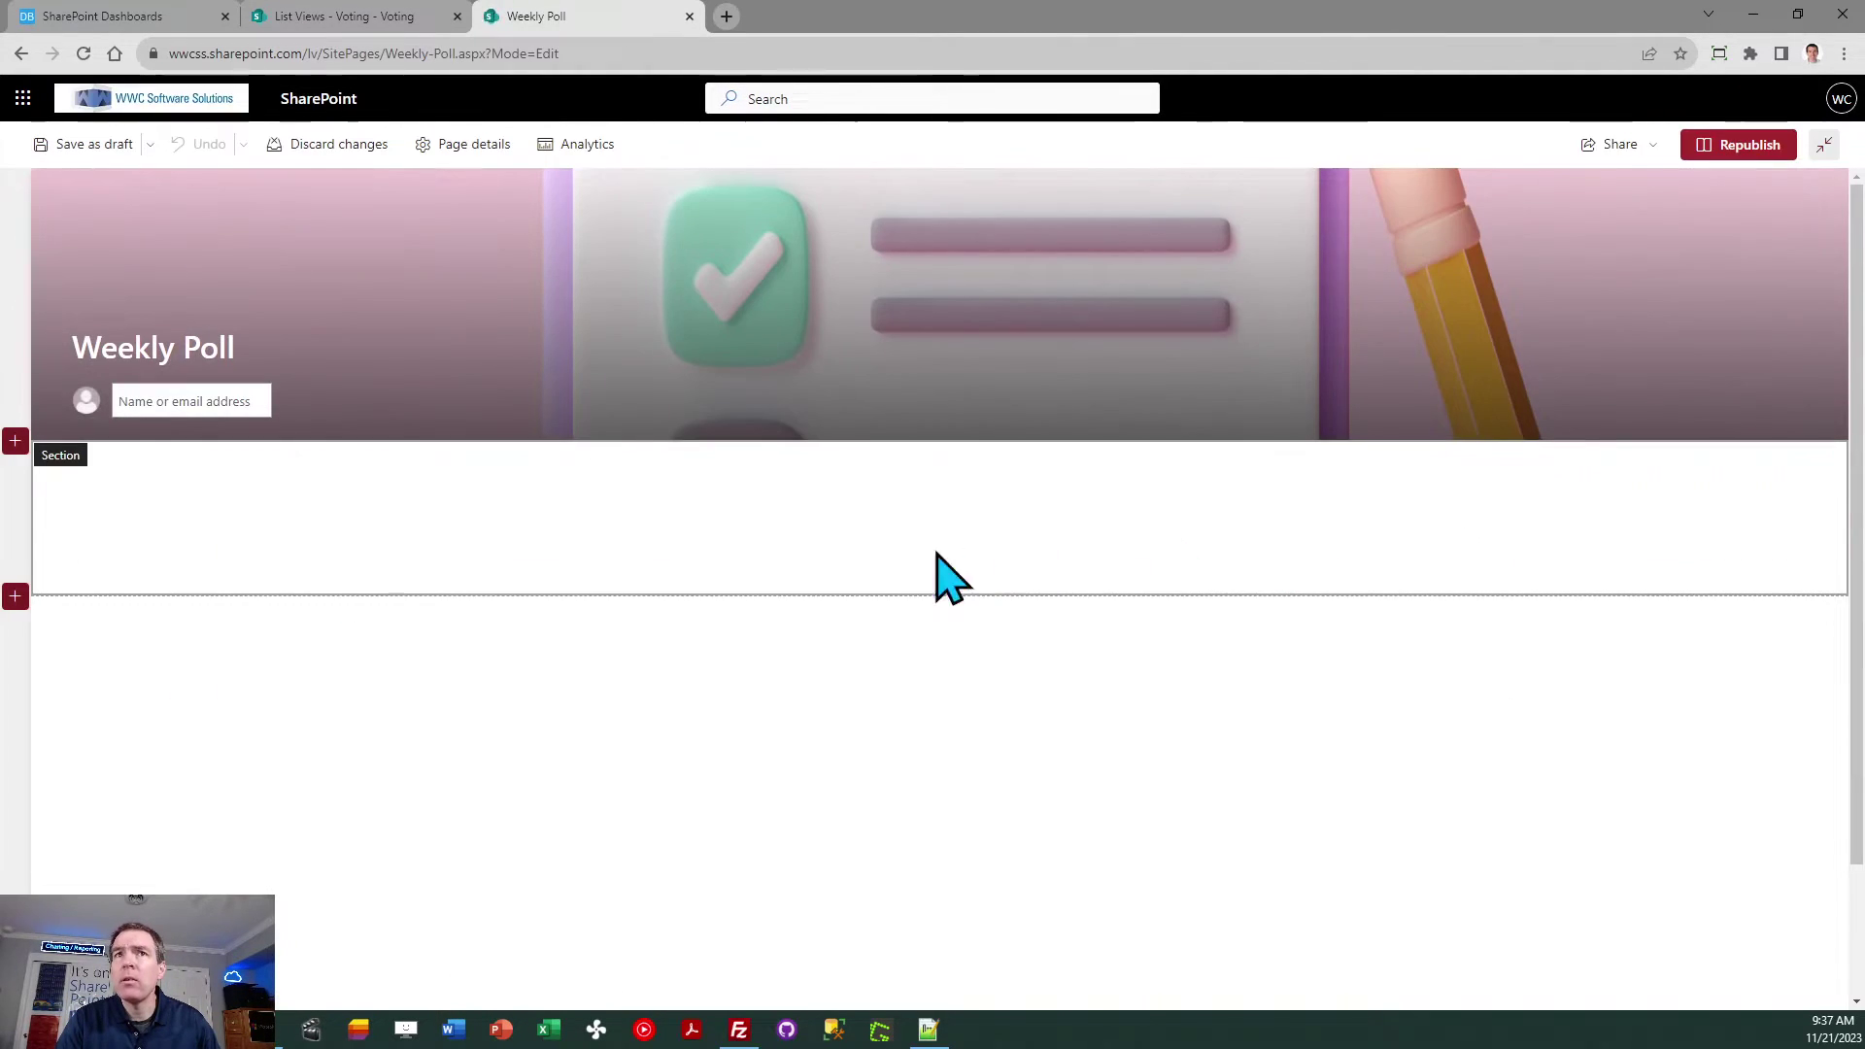
left_click(1824, 146)
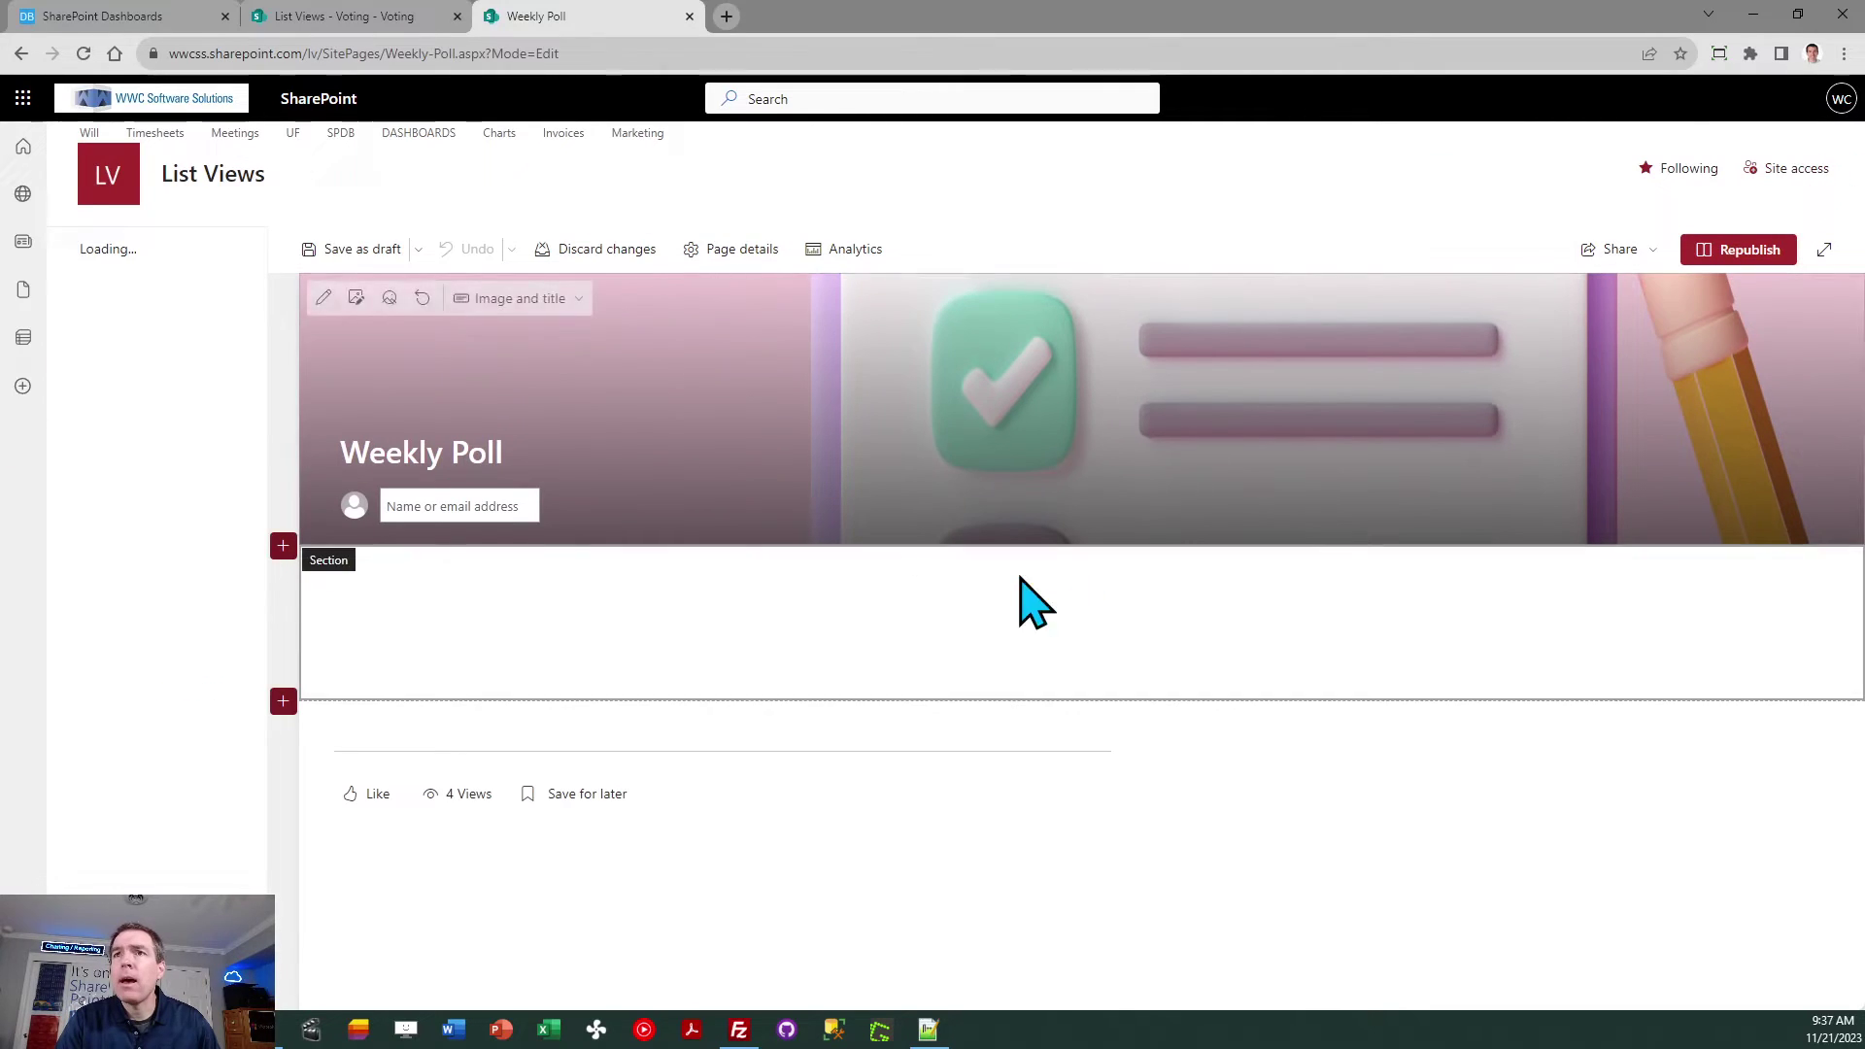
left_click(915, 561)
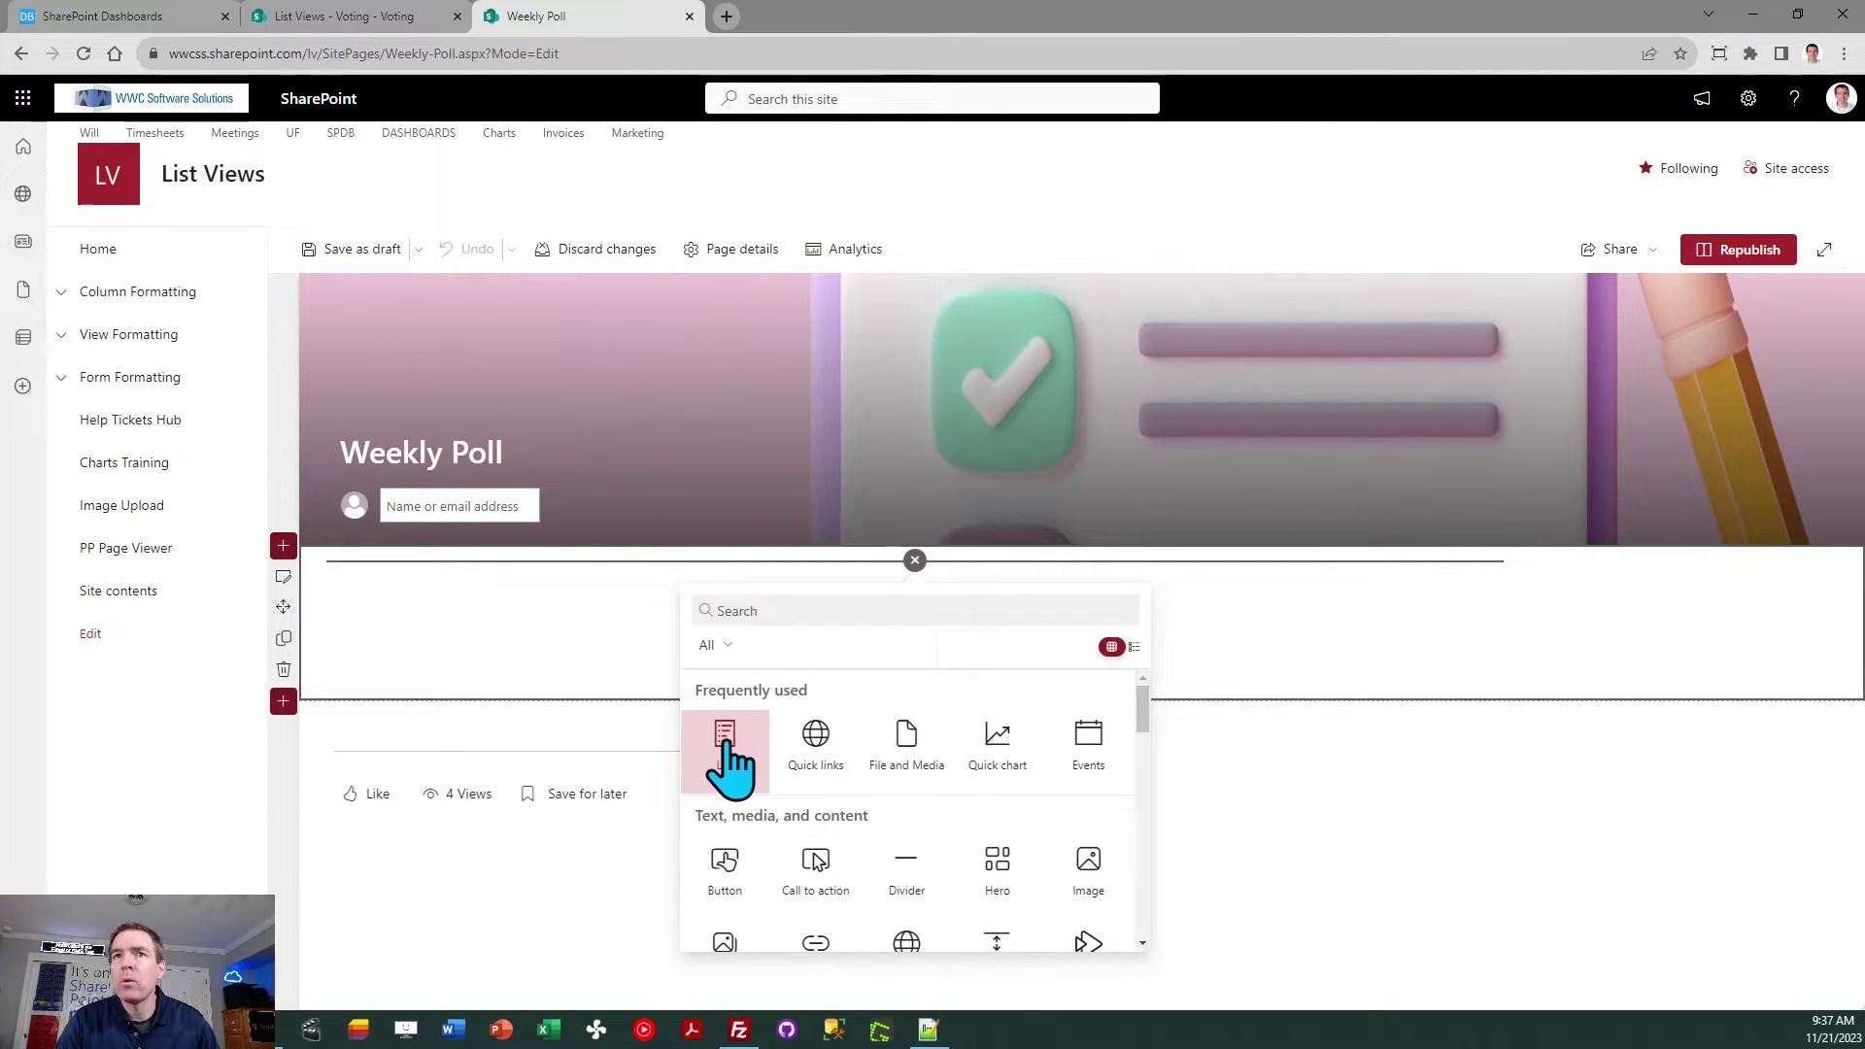
left_click(725, 740)
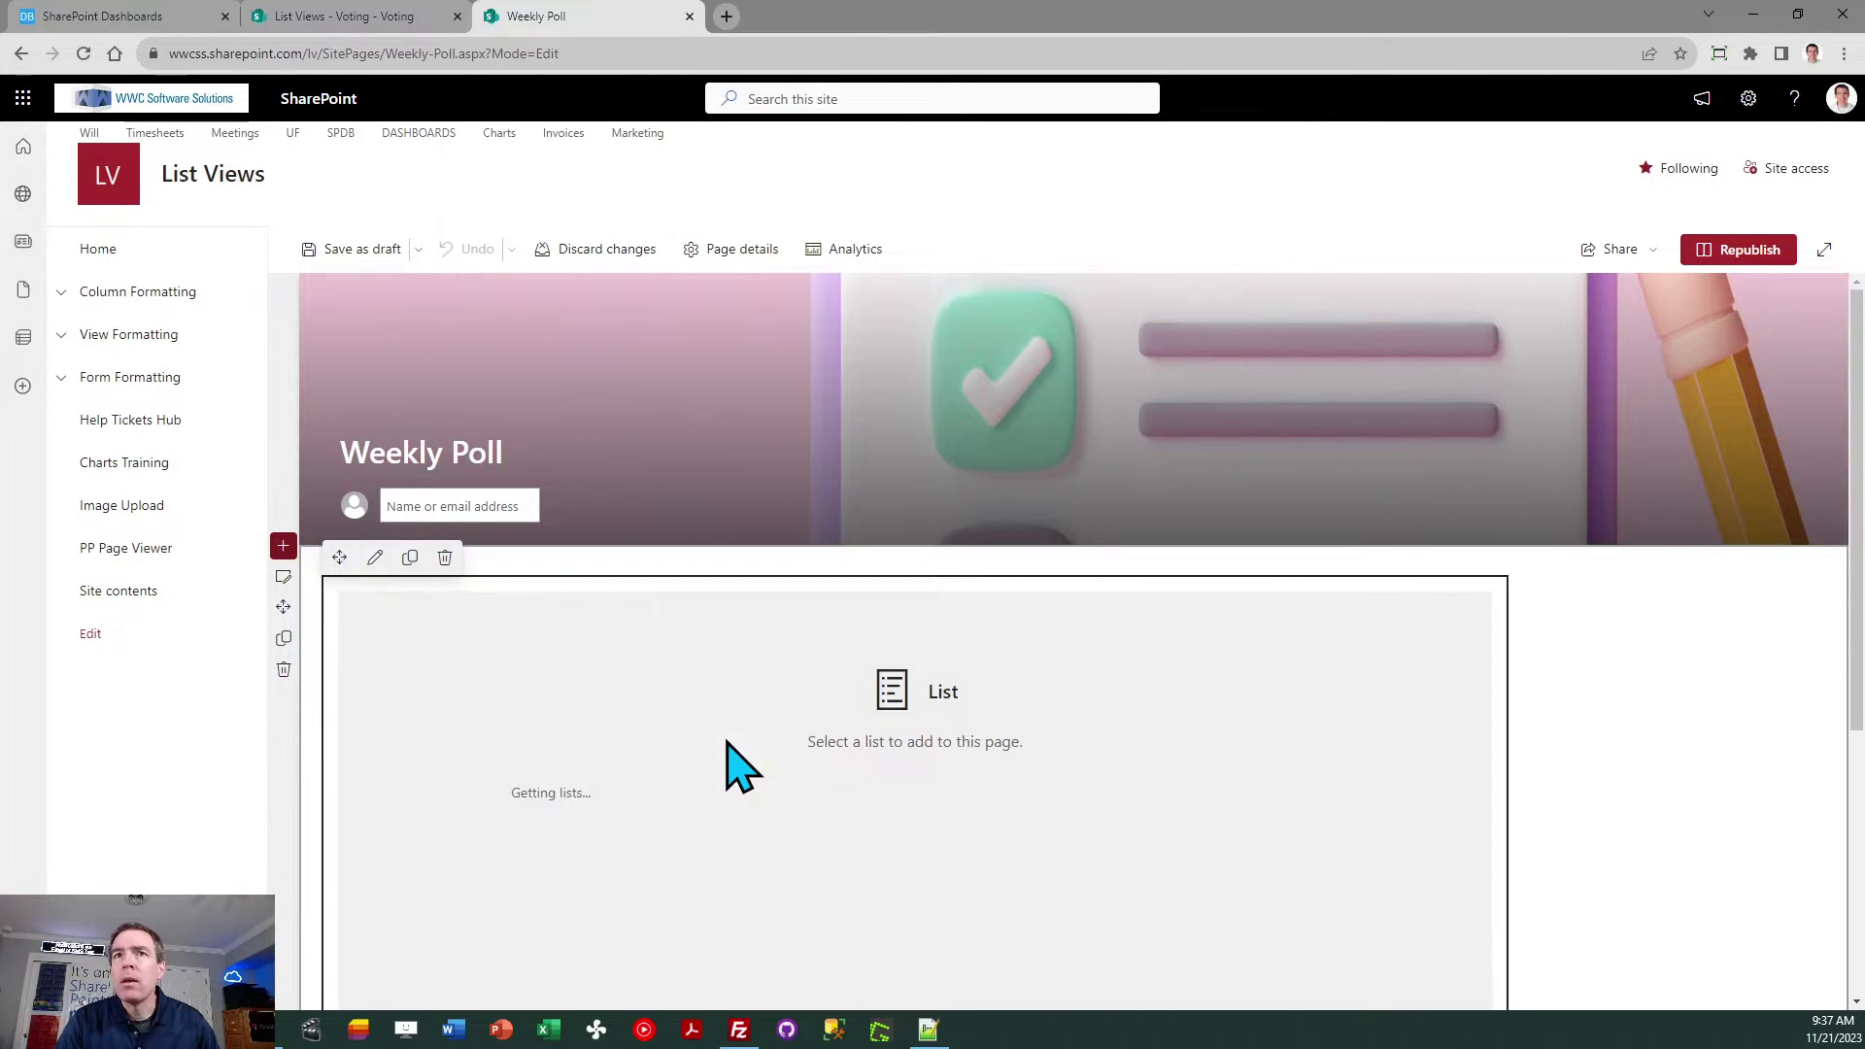
- Set the web part to the Voting list and Voting view, hiding the command bar and See all
left_click(375, 557)
left_click(1831, 226)
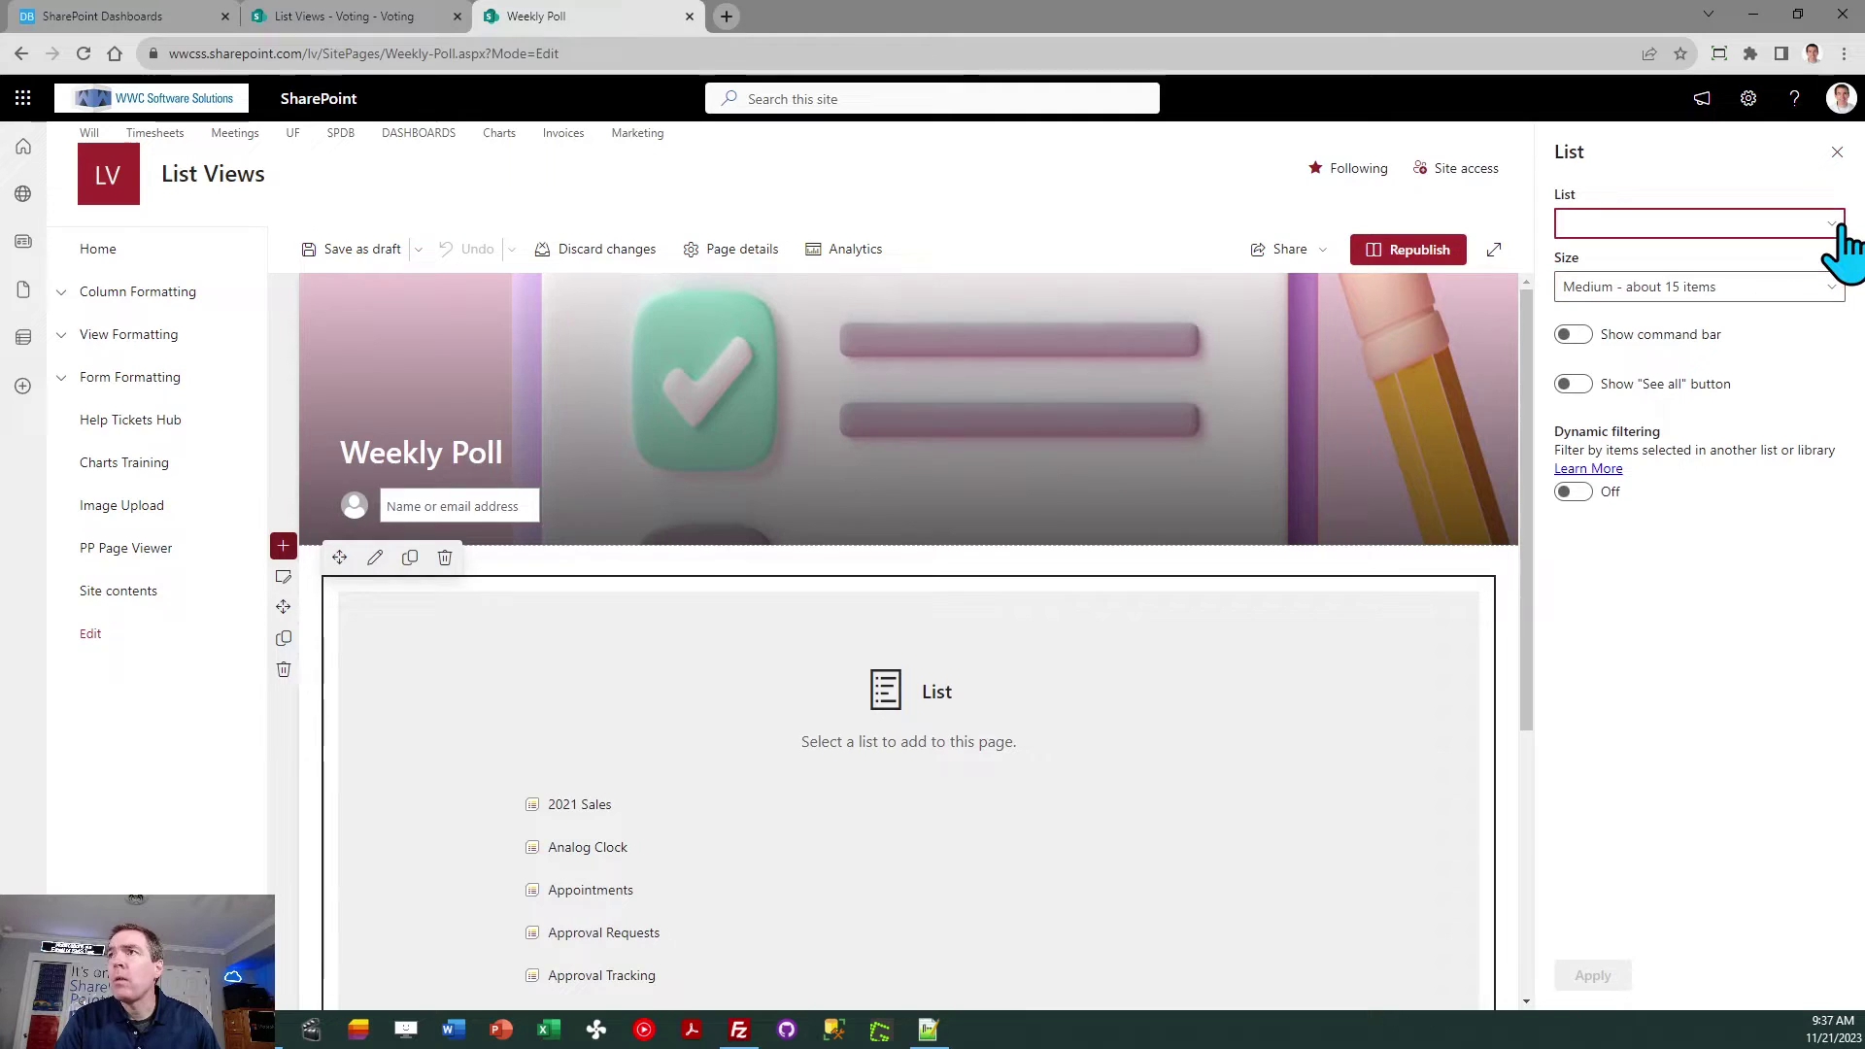
left_click_drag(1547, 224, 1562, 903)
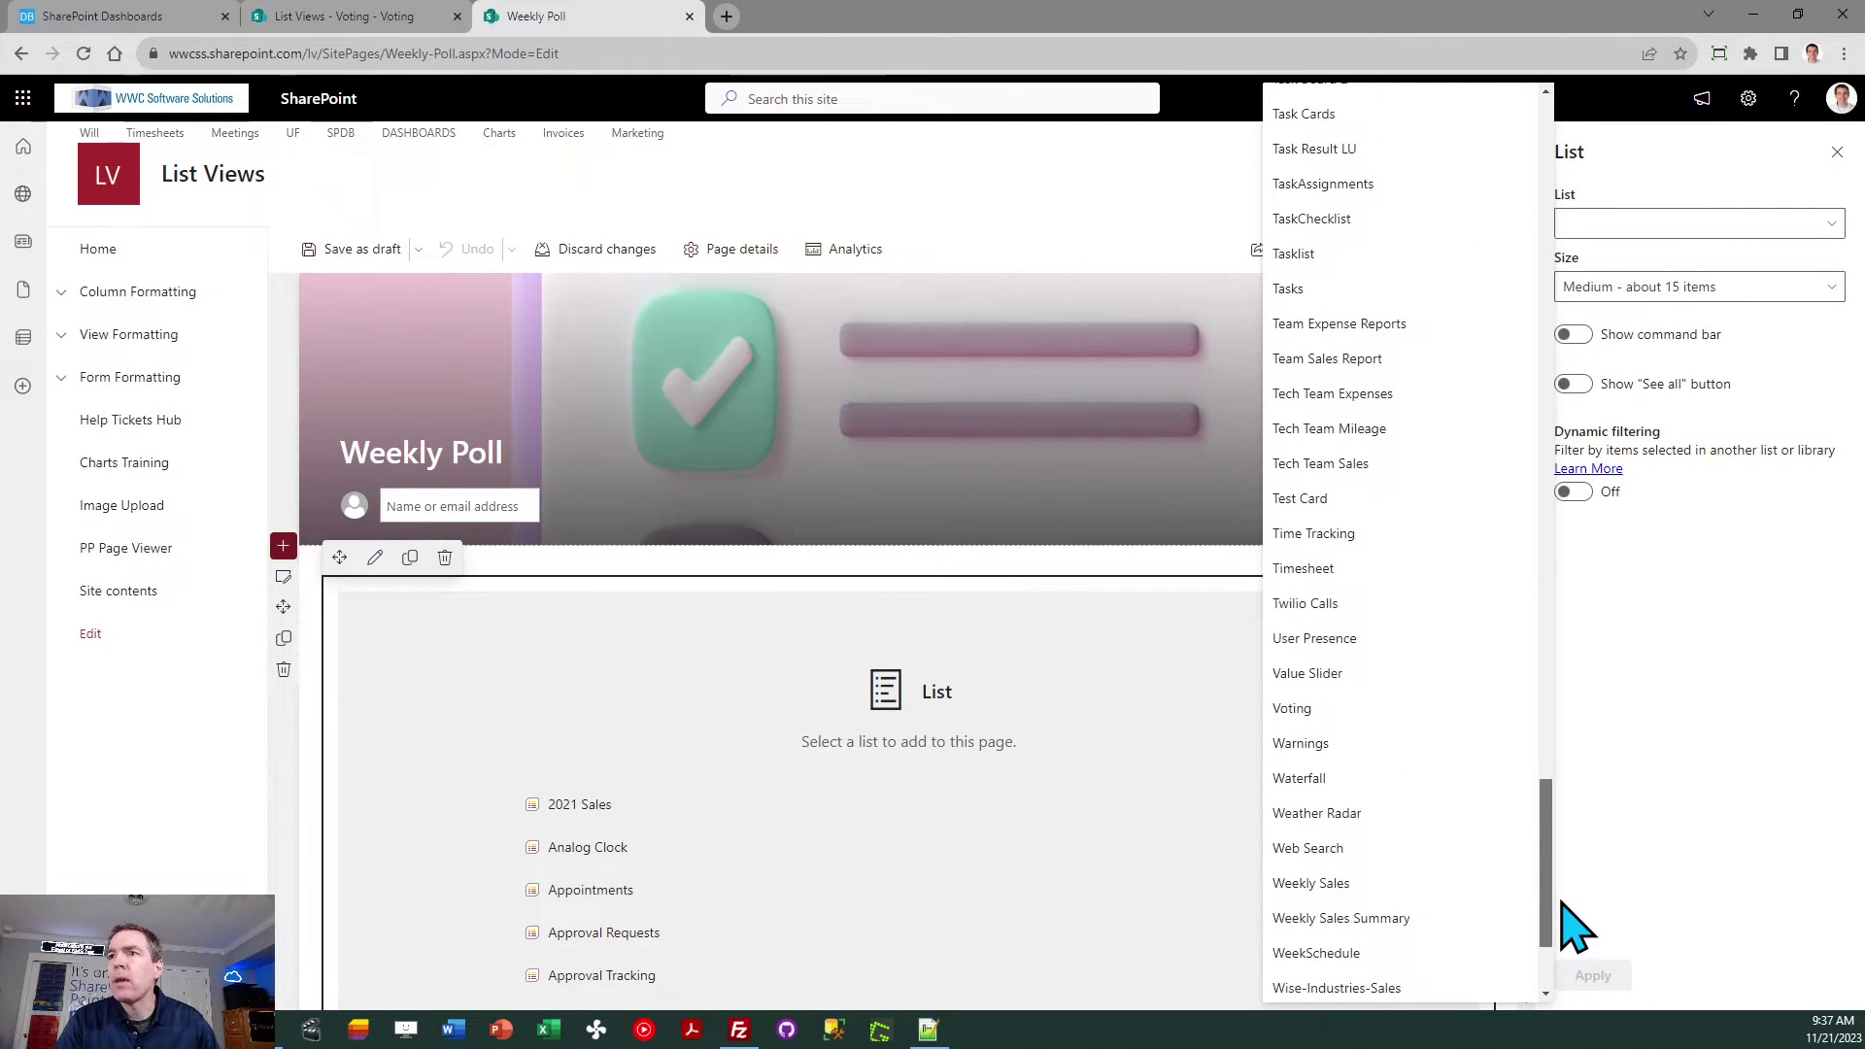
left_click(1350, 711)
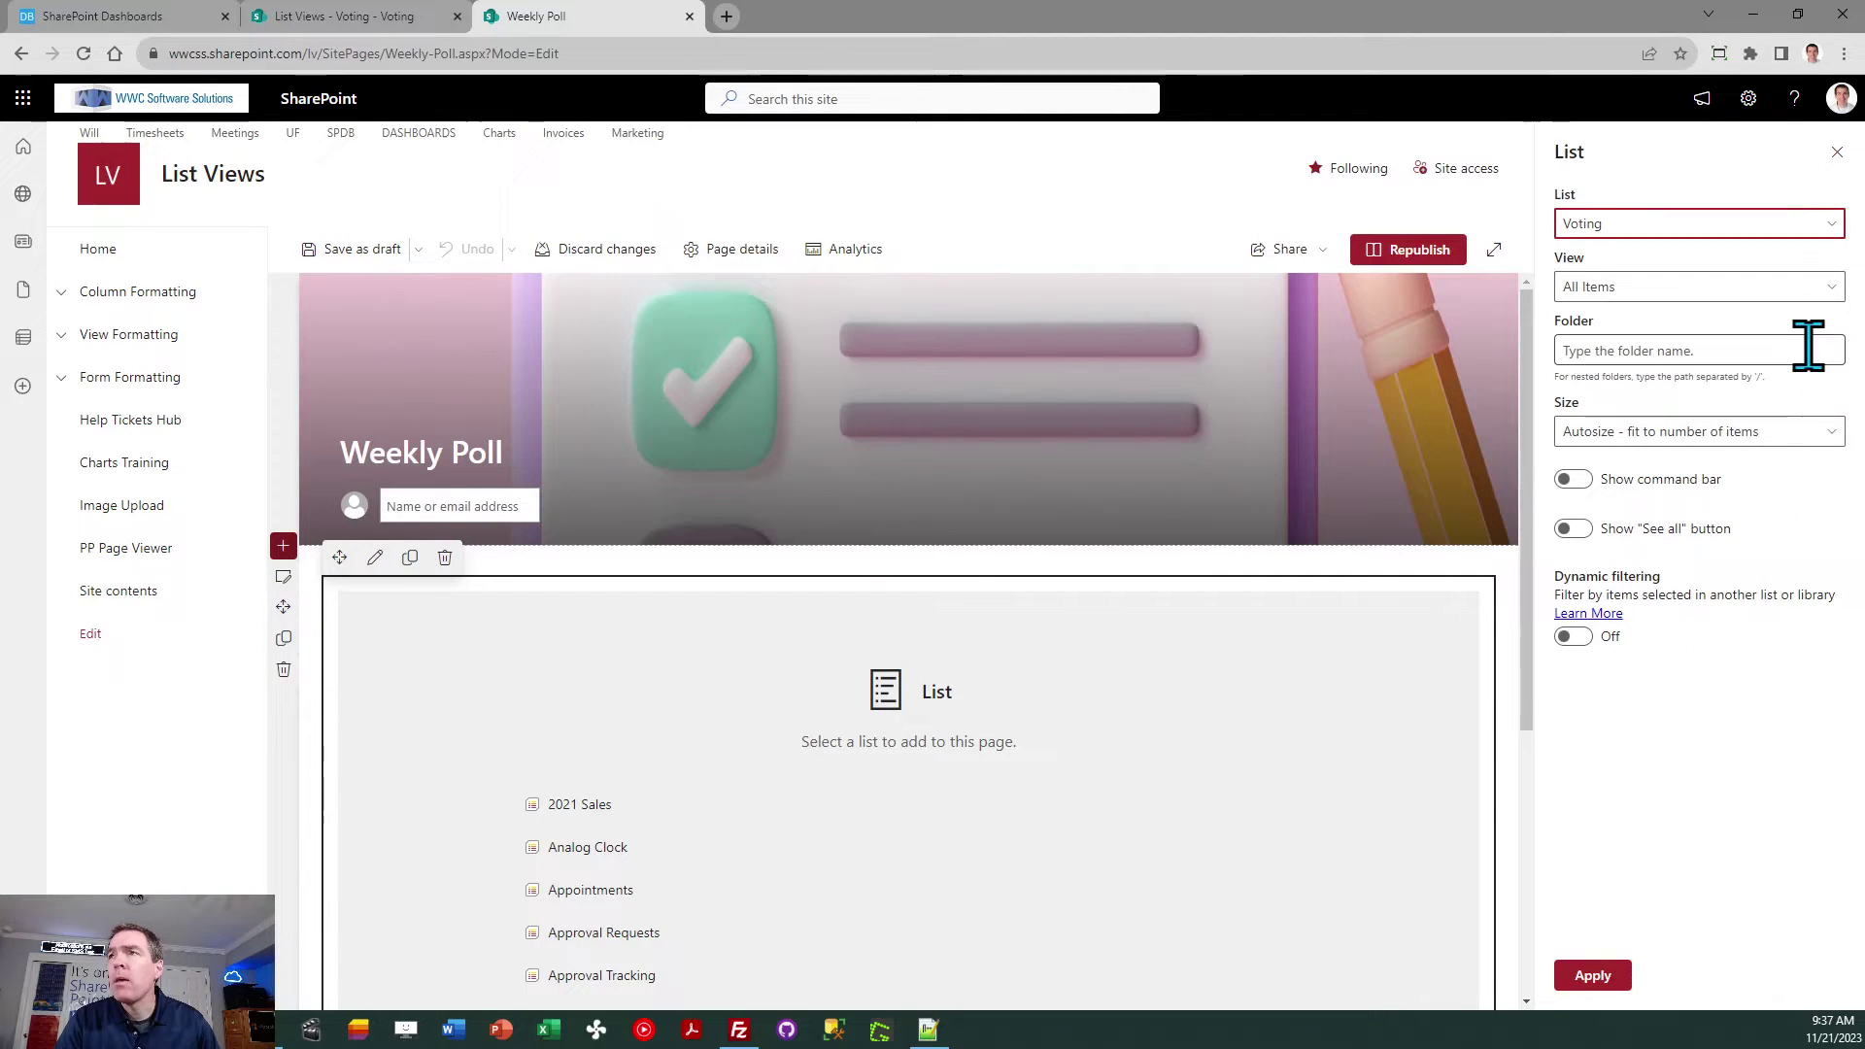
left_click(1831, 289)
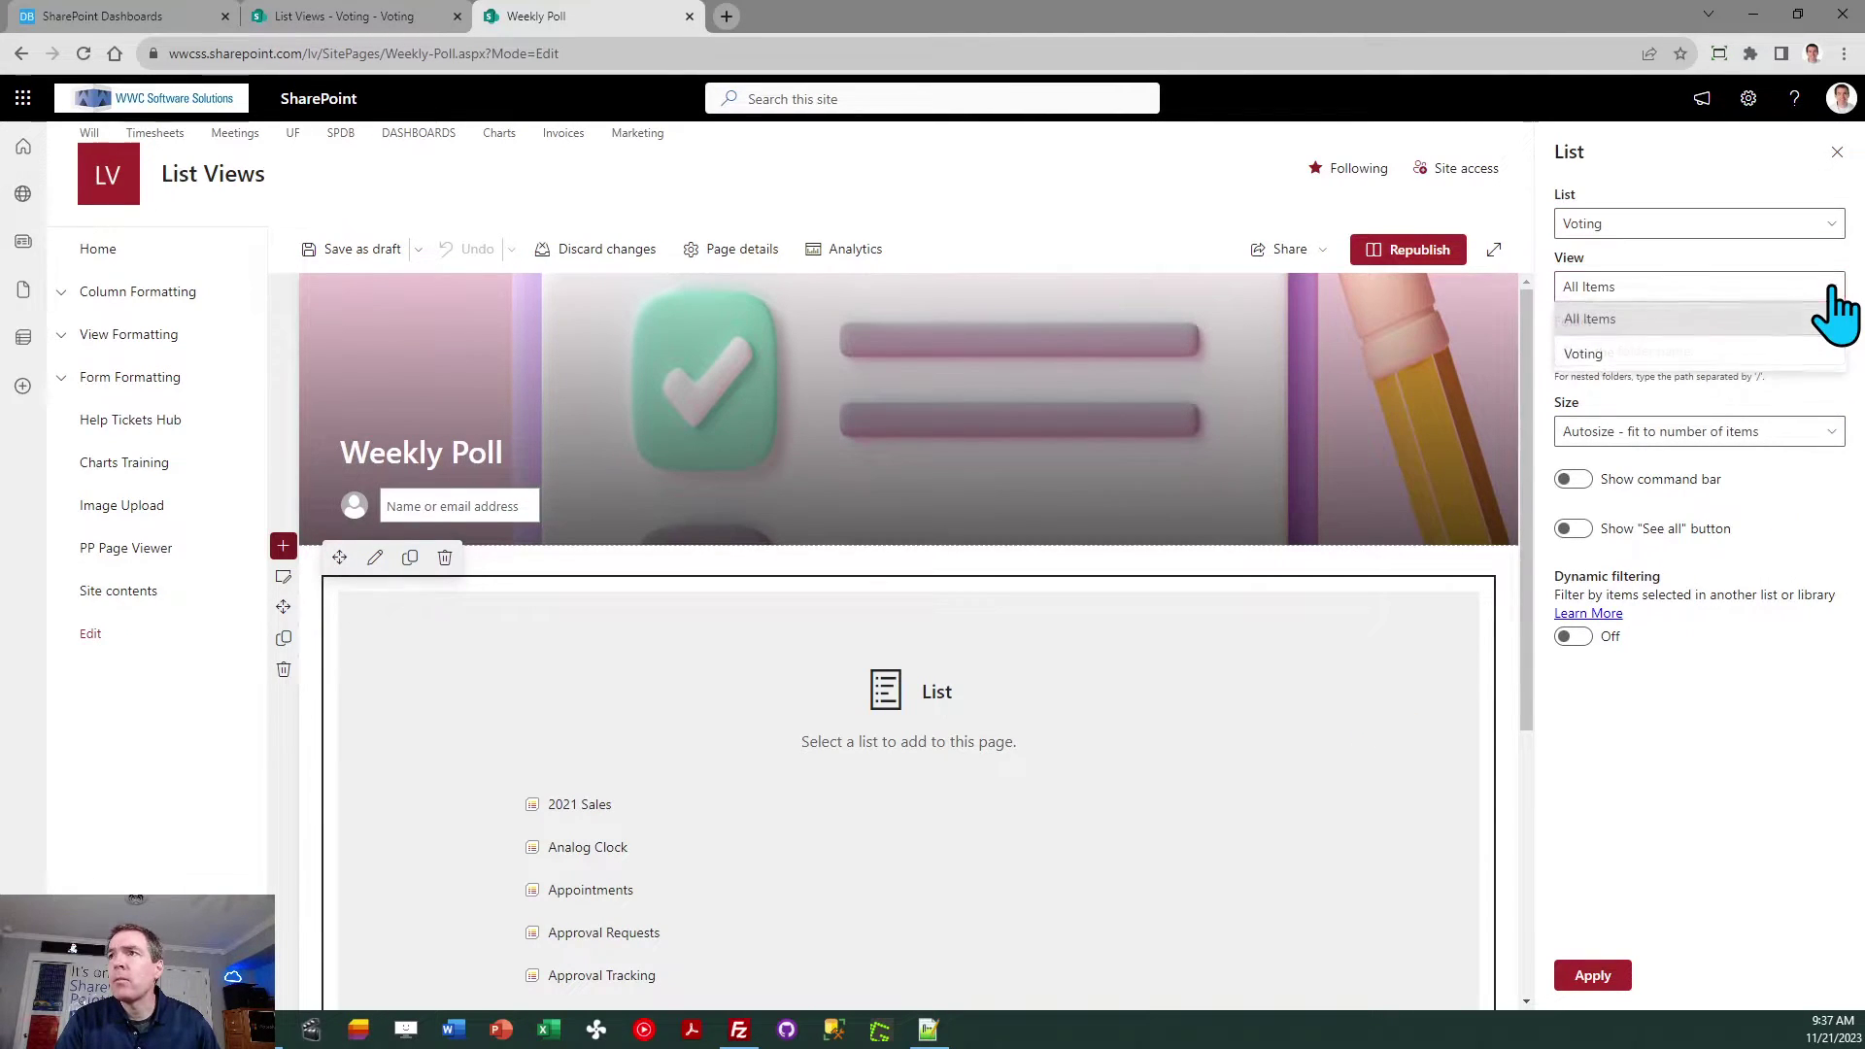
left_click(1639, 355)
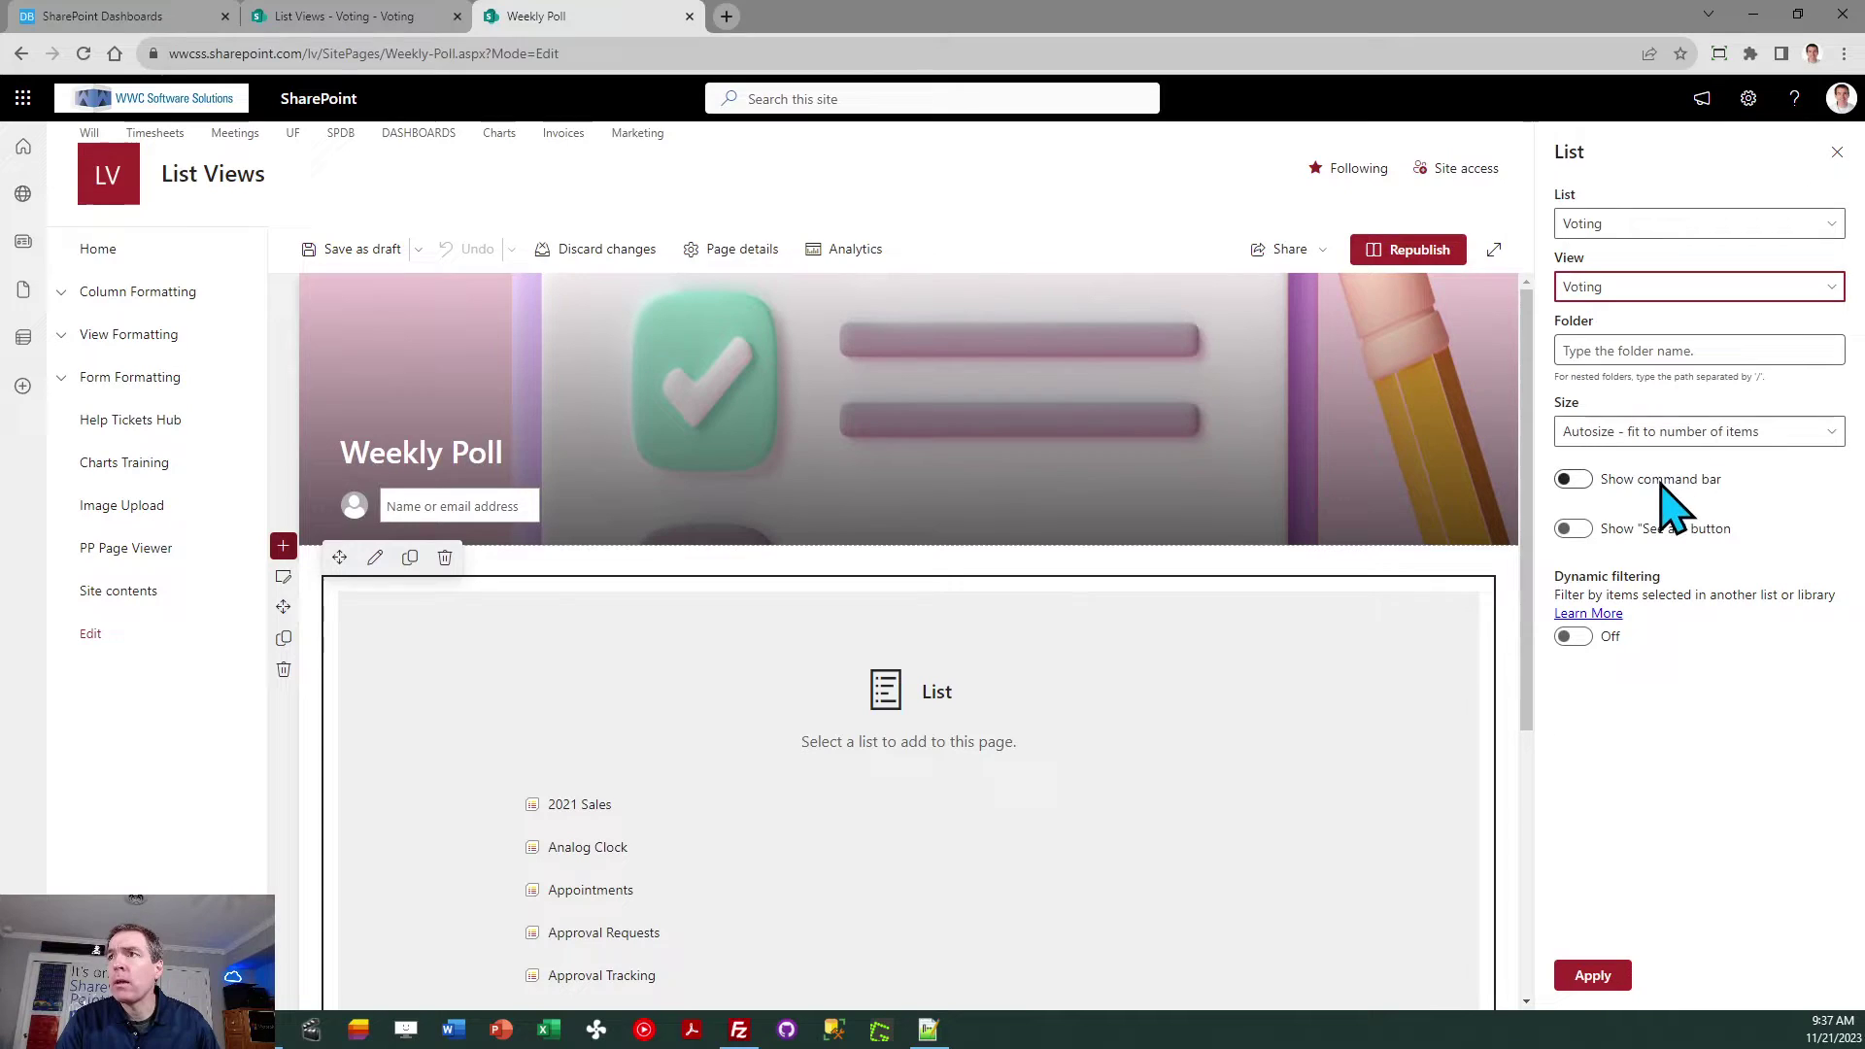
left_click(1576, 481)
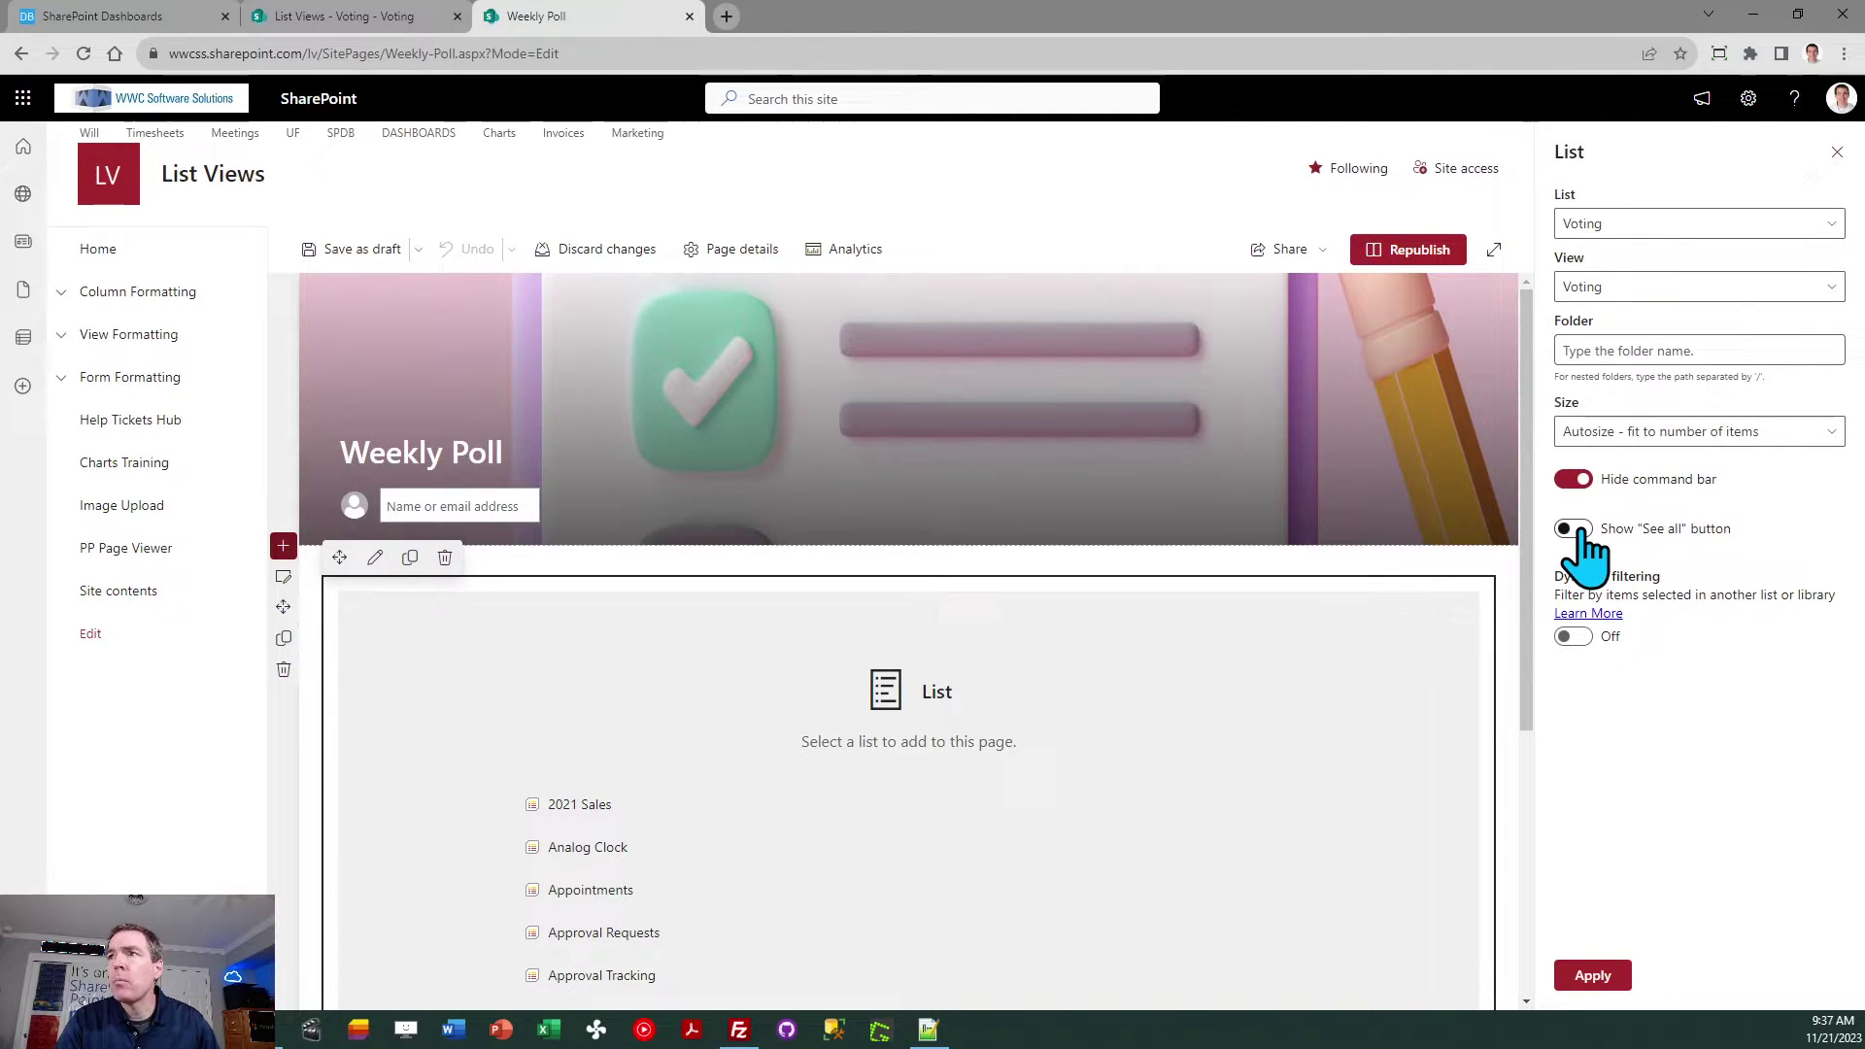
left_click(1572, 530)
left_click(1593, 975)
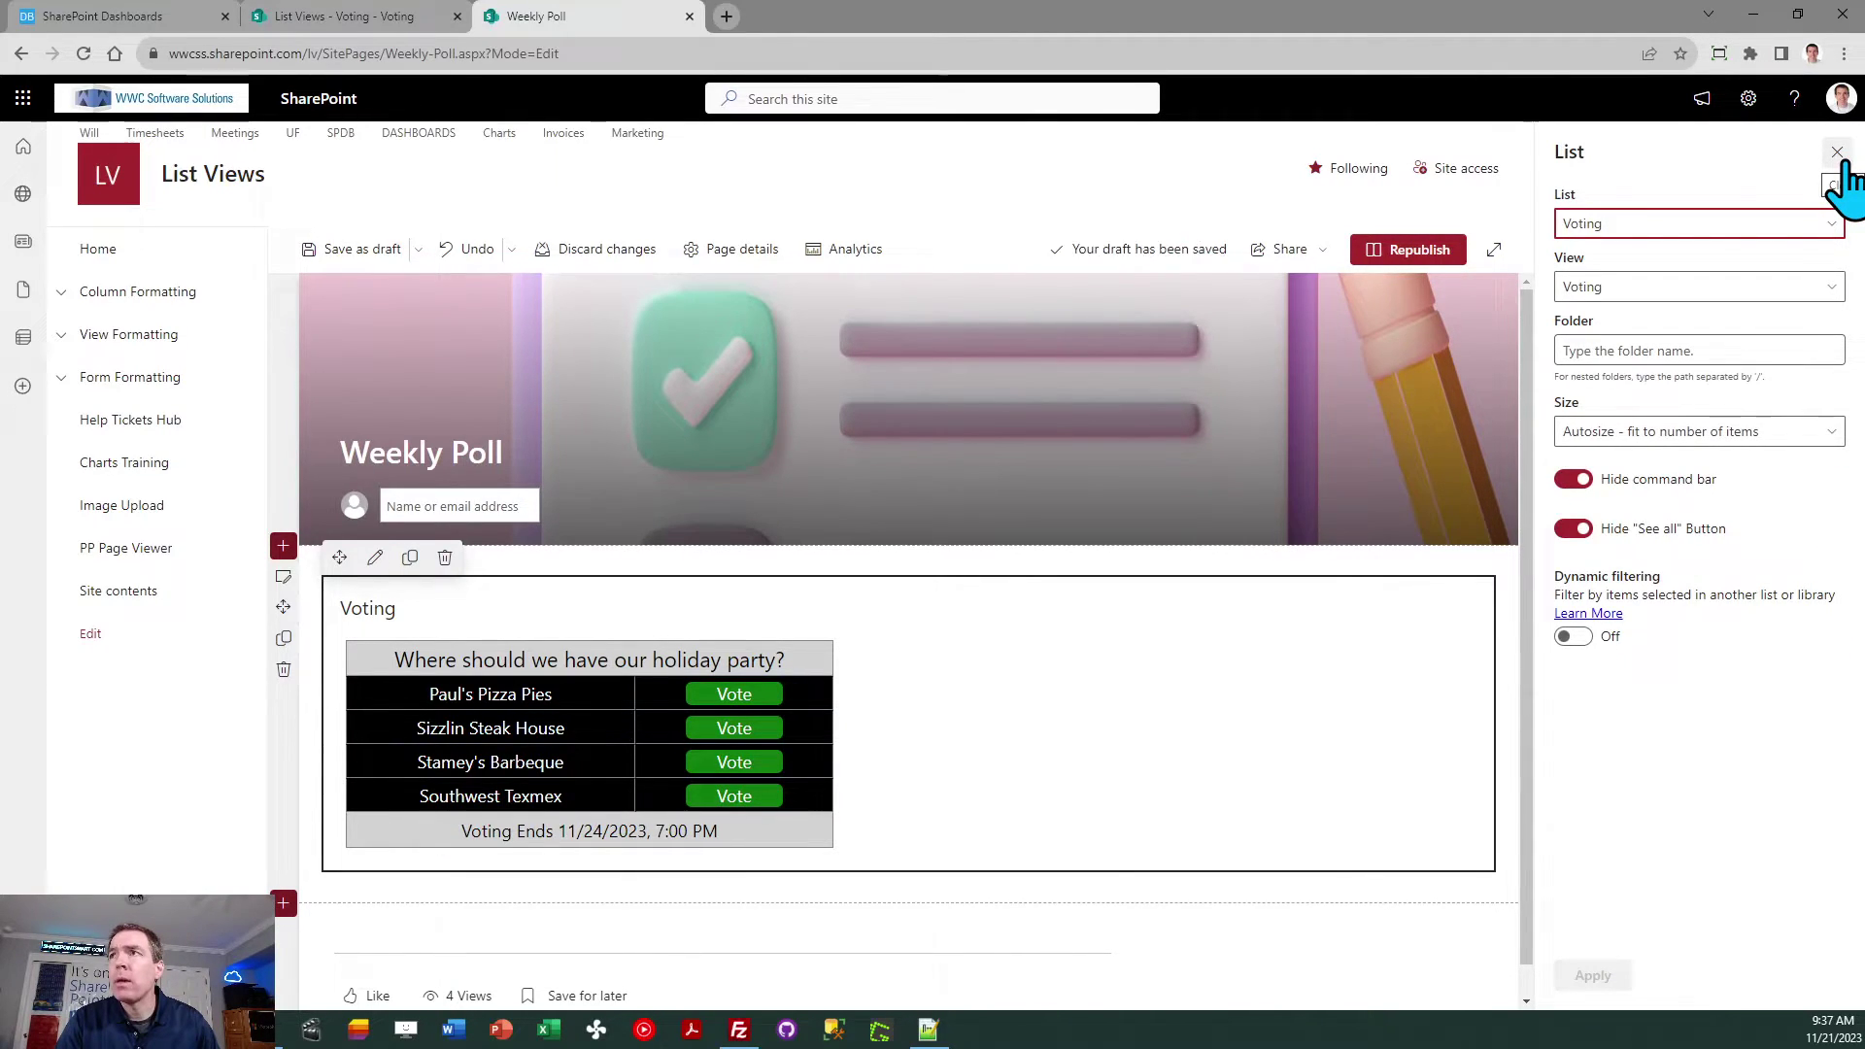
left_click(1837, 153)
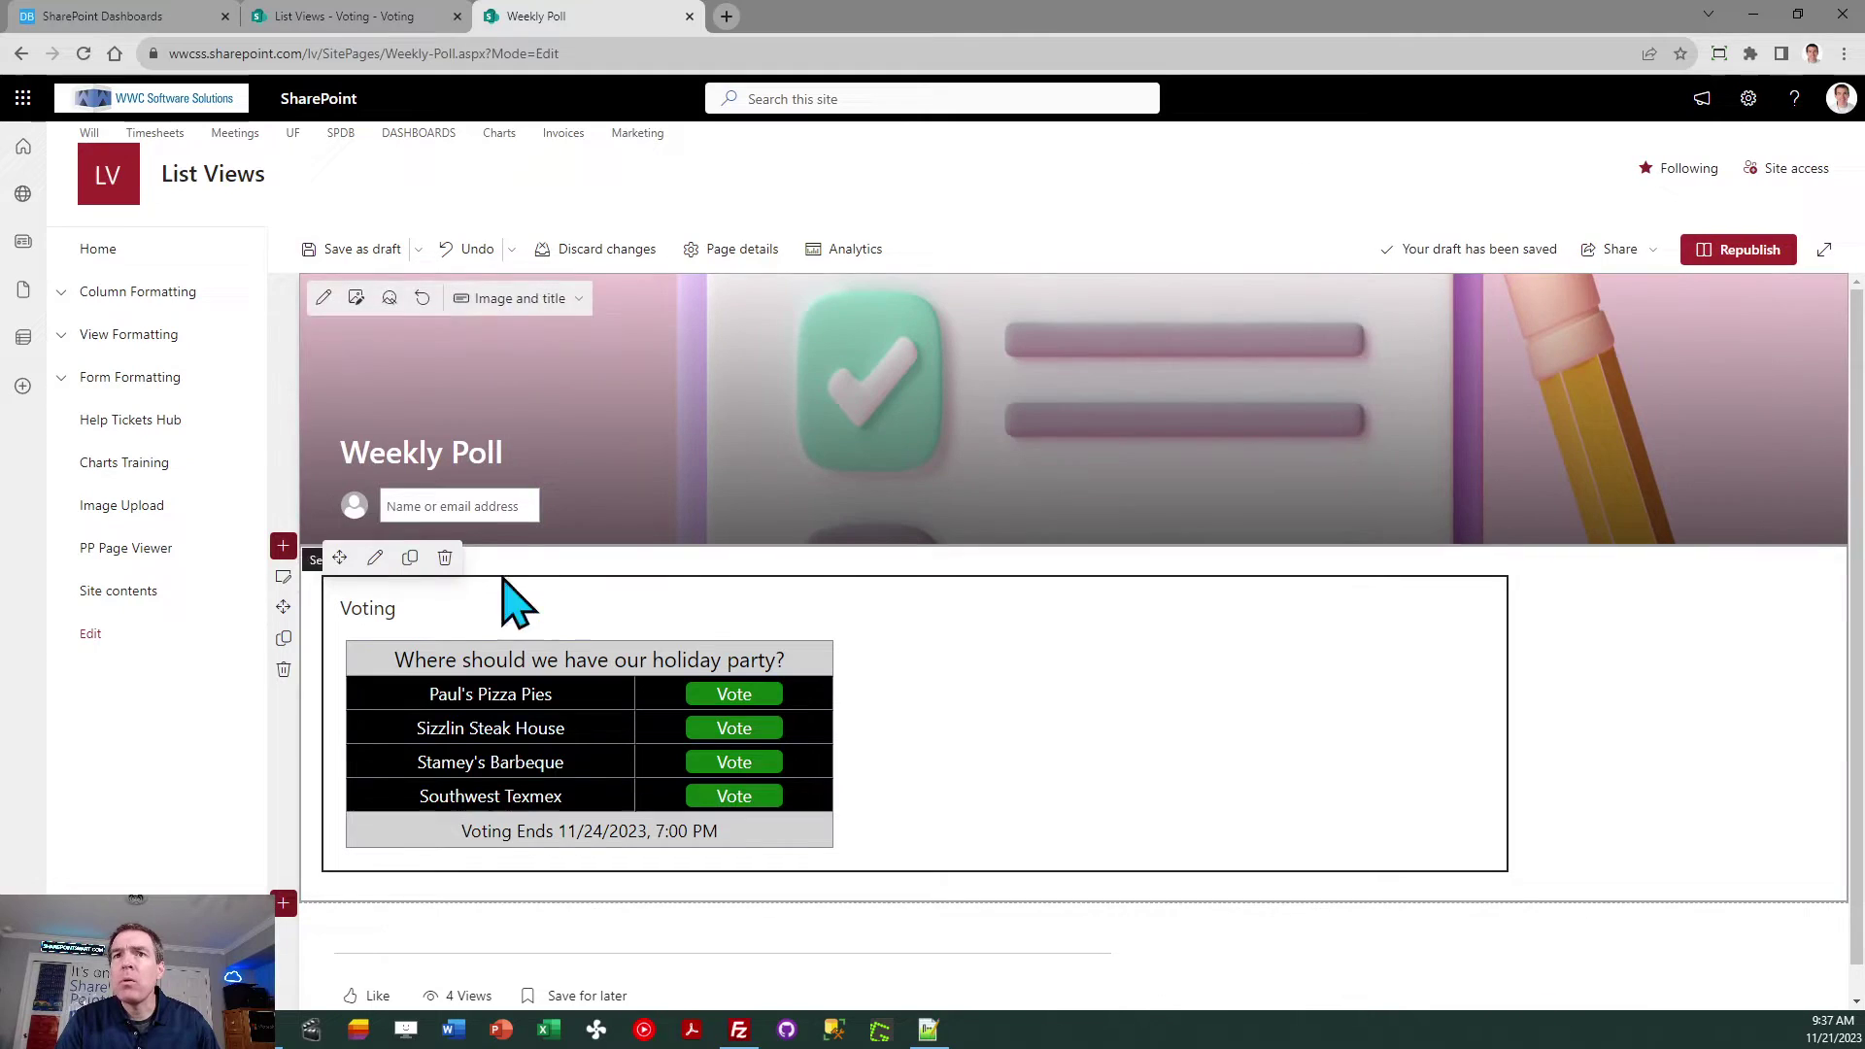
- Replace the web part title Voting with 'Participate in our weekly poll!' and republish the page
double_click(386, 608)
type("Participate in our weekly poll!")
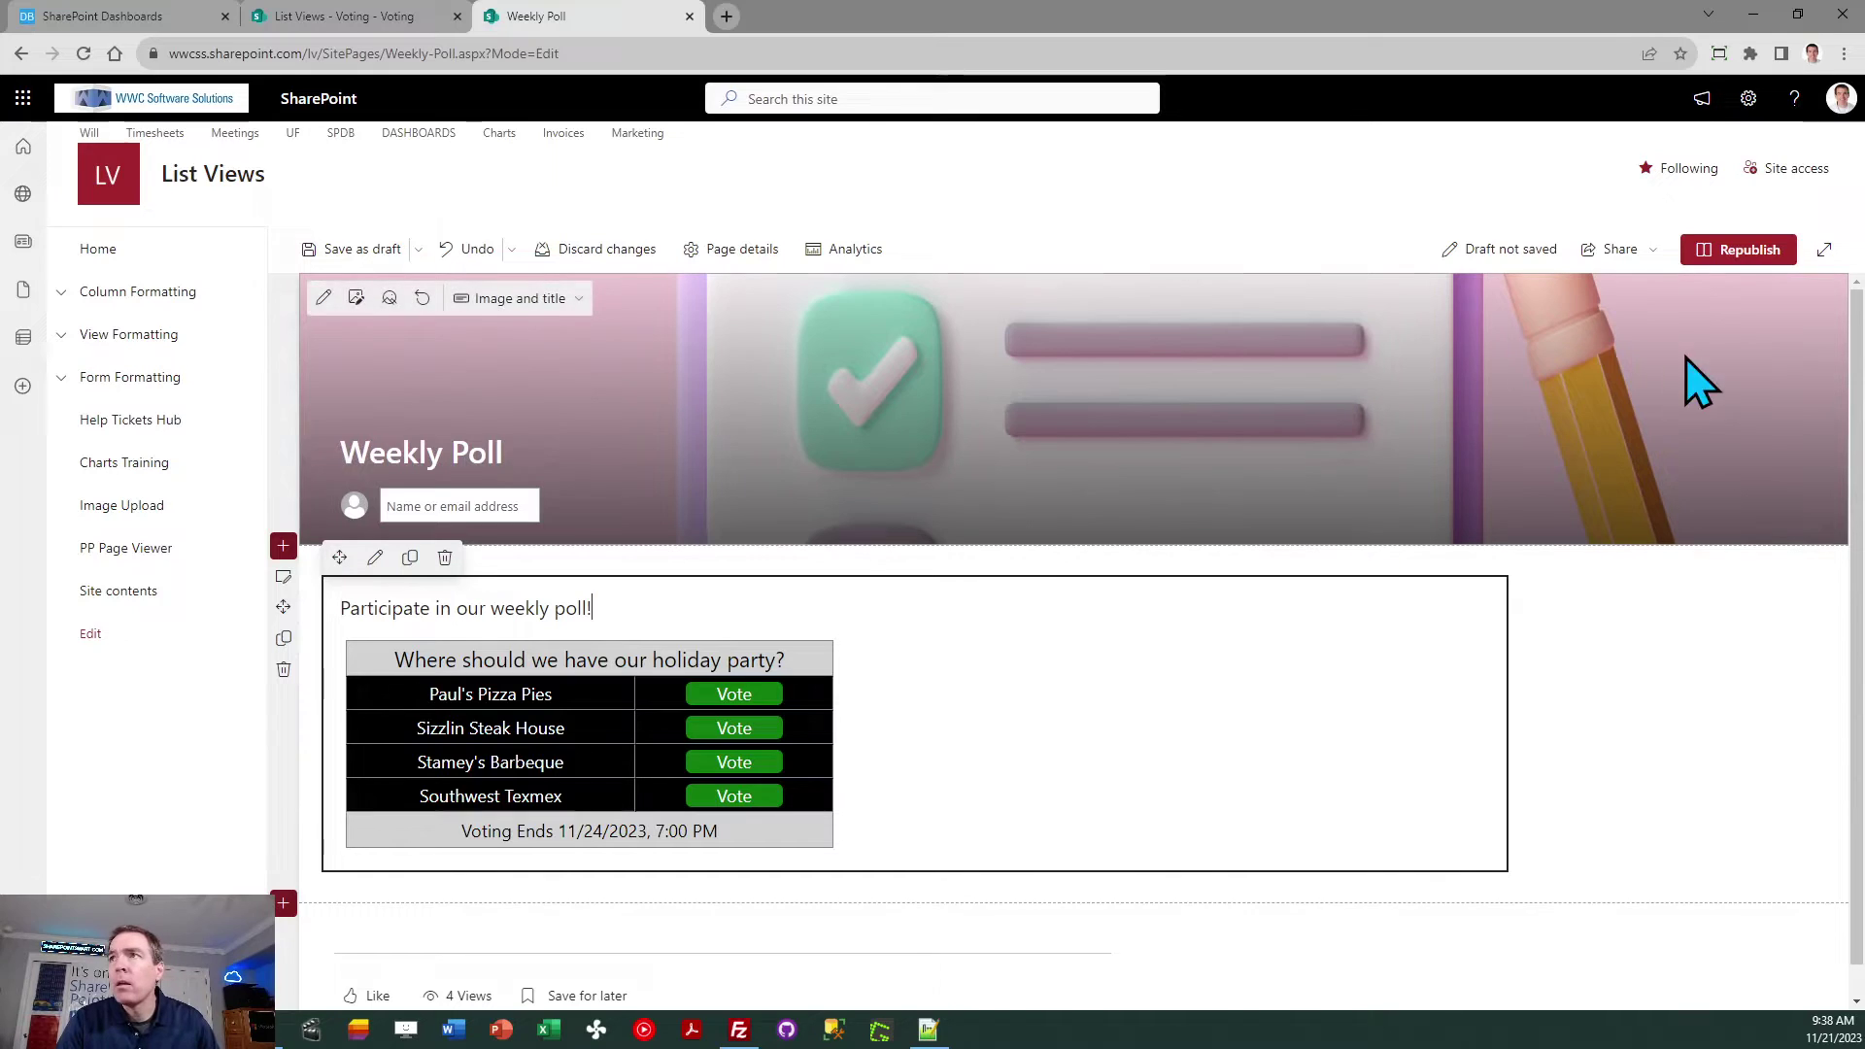
left_click(1738, 254)
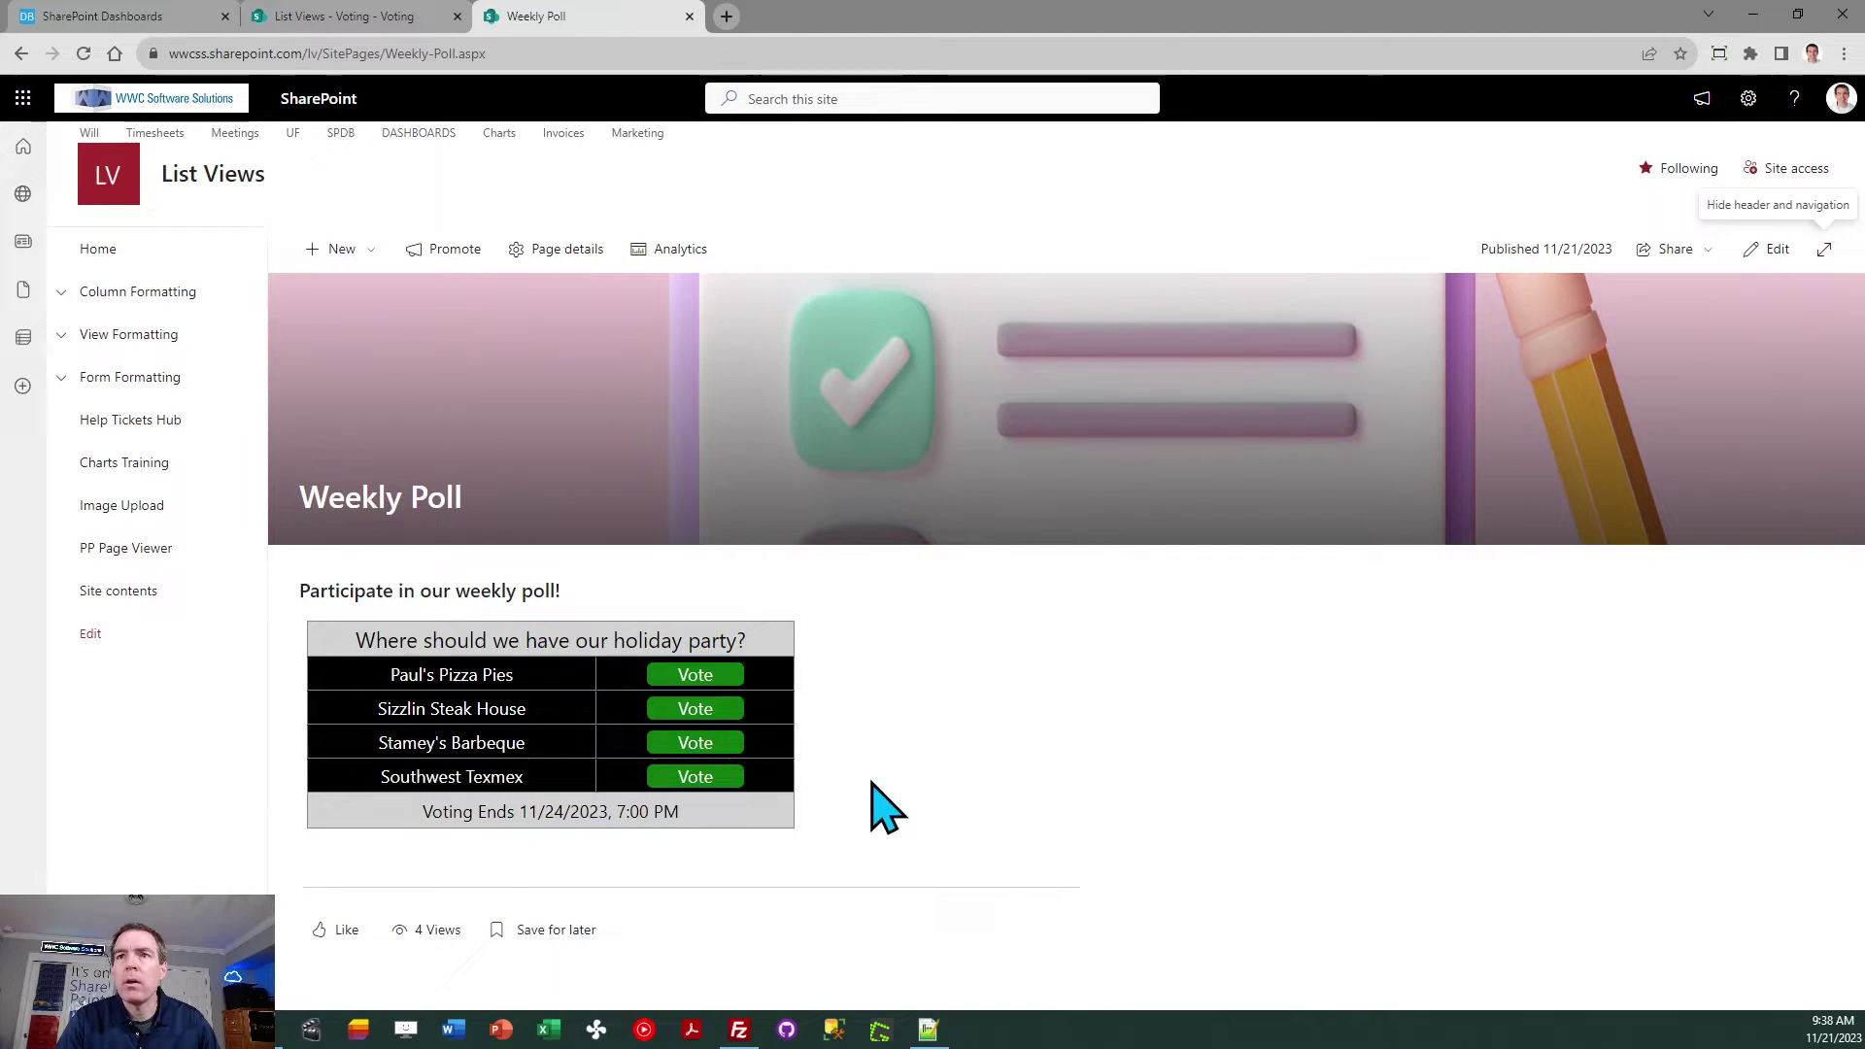
- Vote for Southwest Texmex on the published Weekly Poll page
left_click(716, 779)
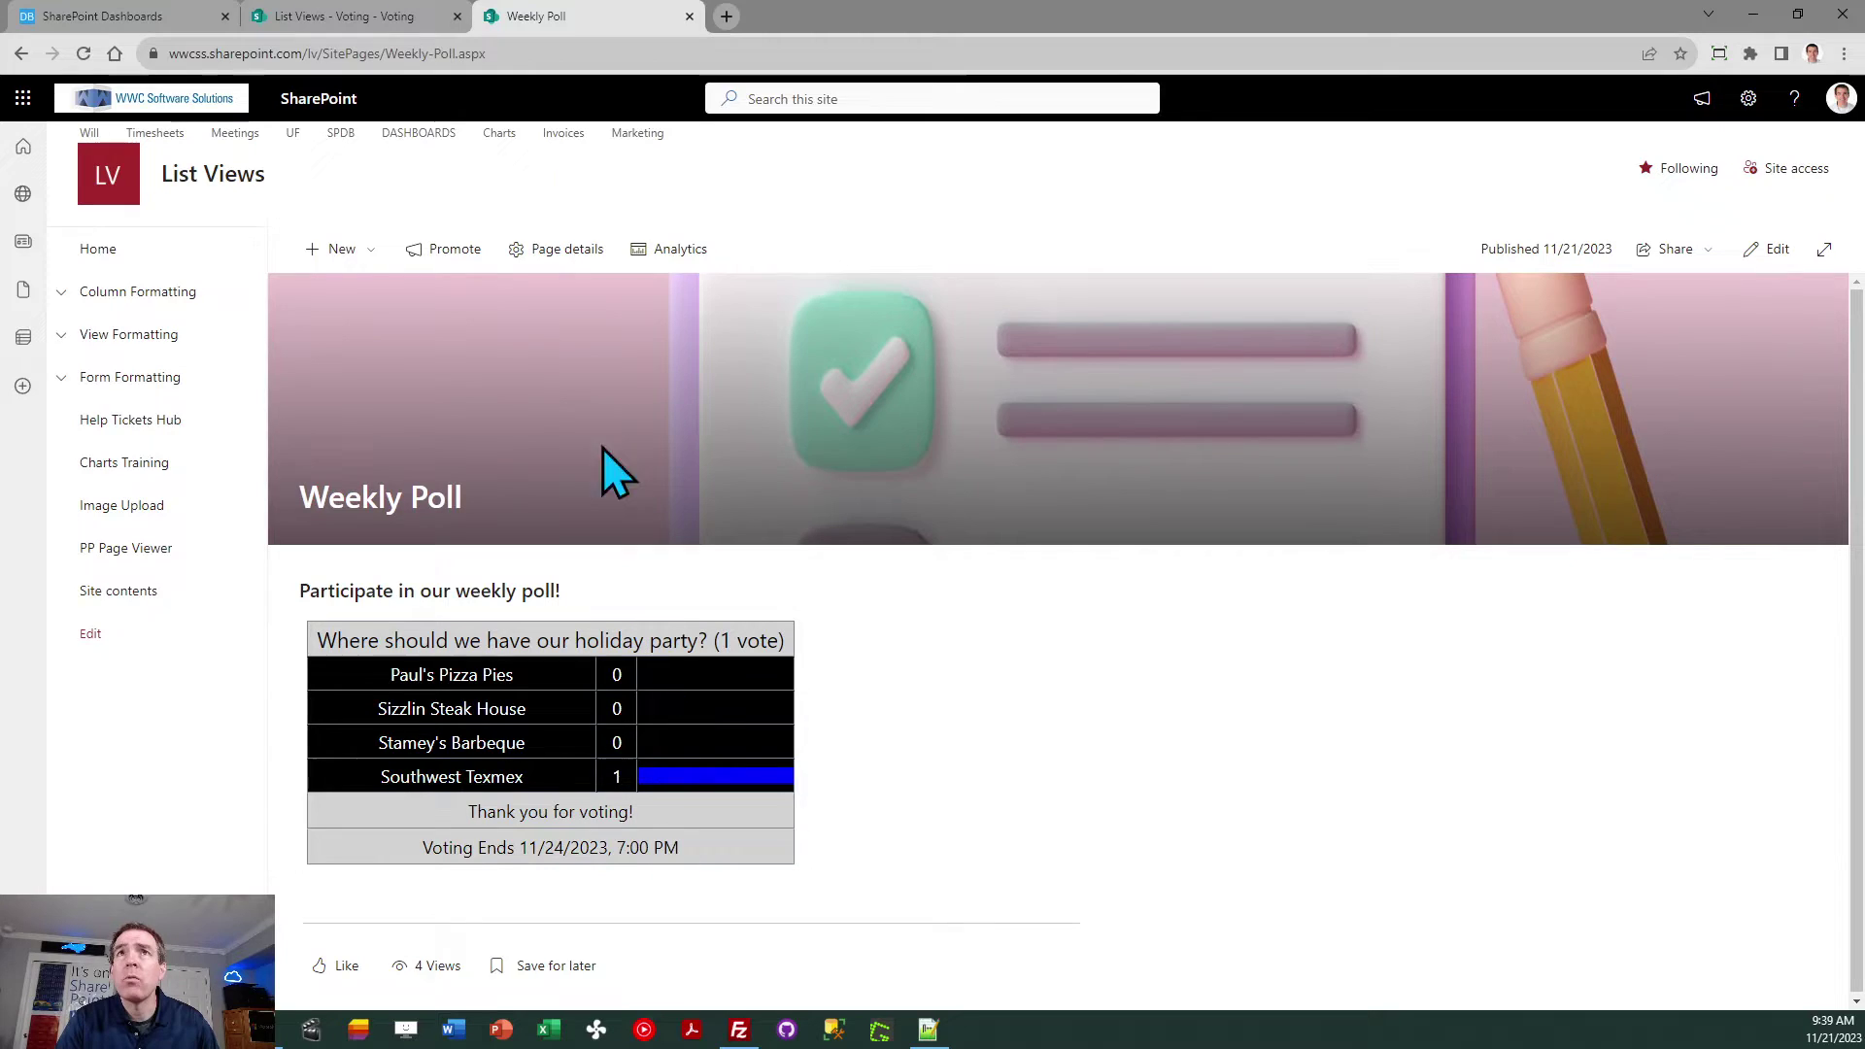
- Reload the Voting list, check the Southwest Texmex vote in All Items, then restore the Voting view
left_click(388, 14)
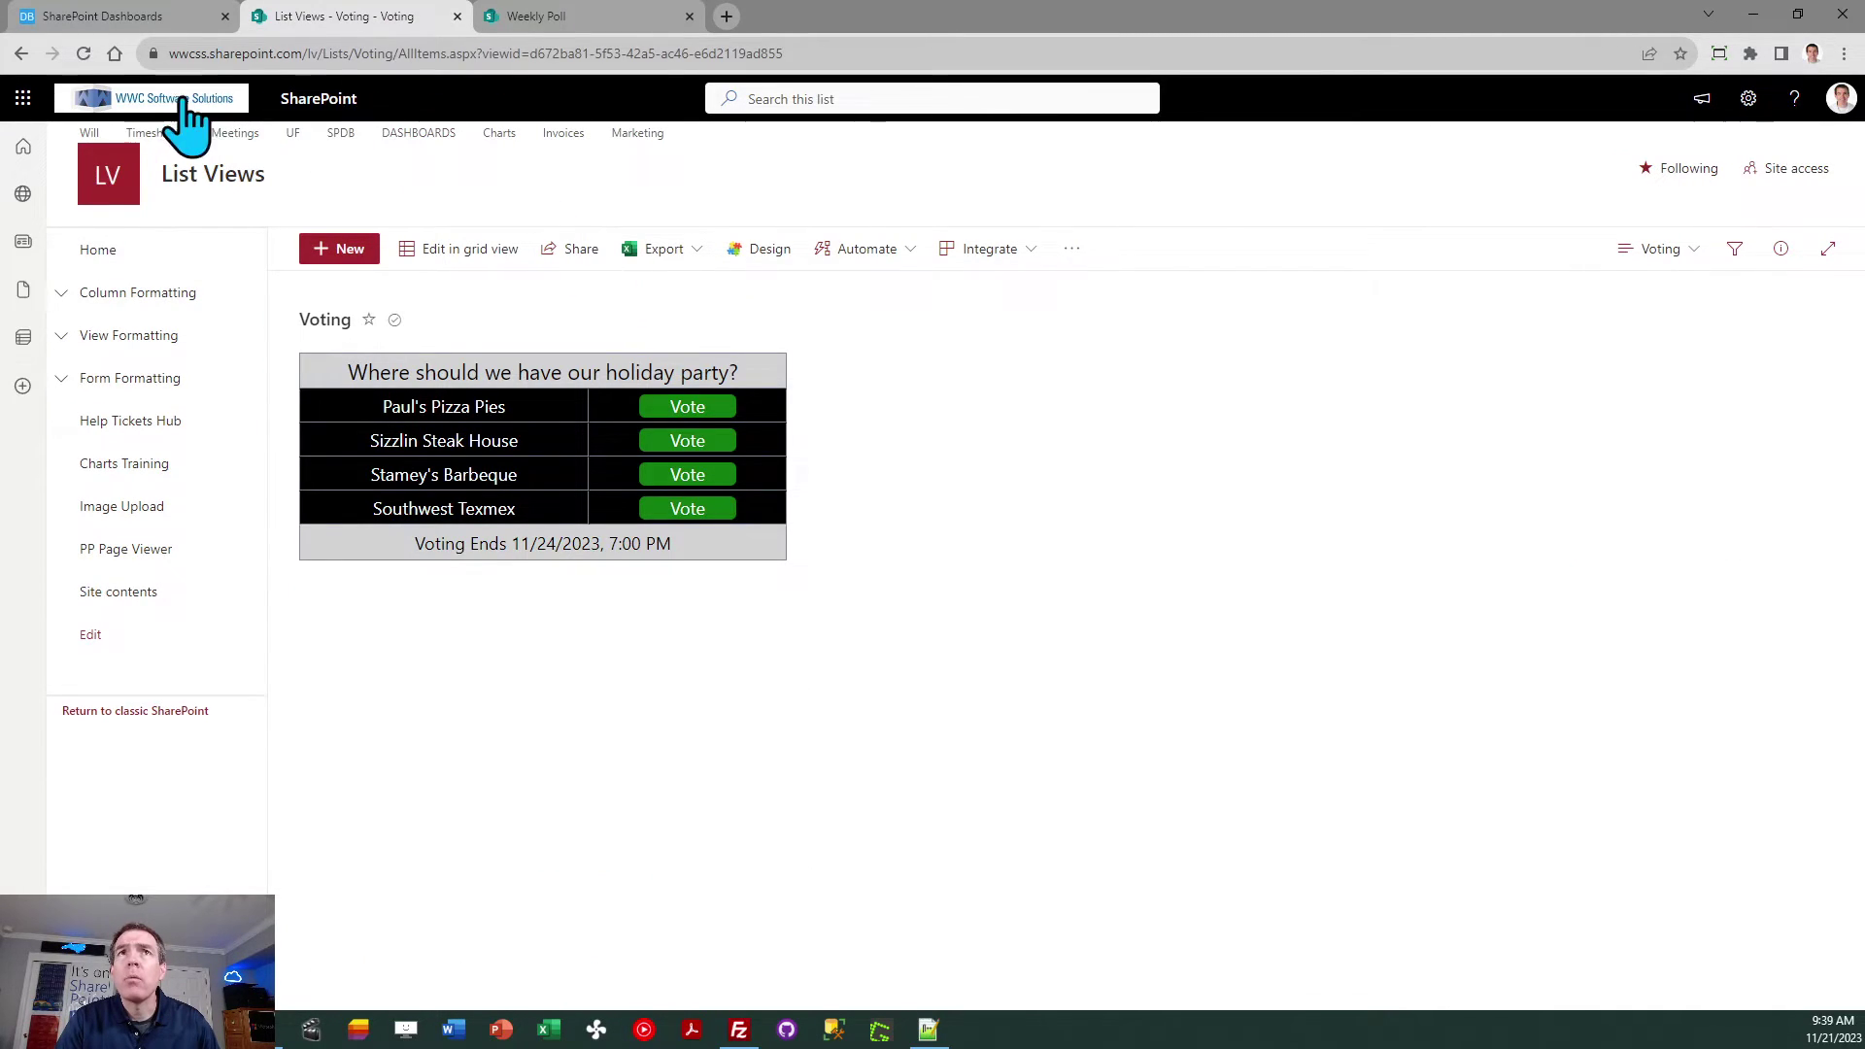
left_click(84, 54)
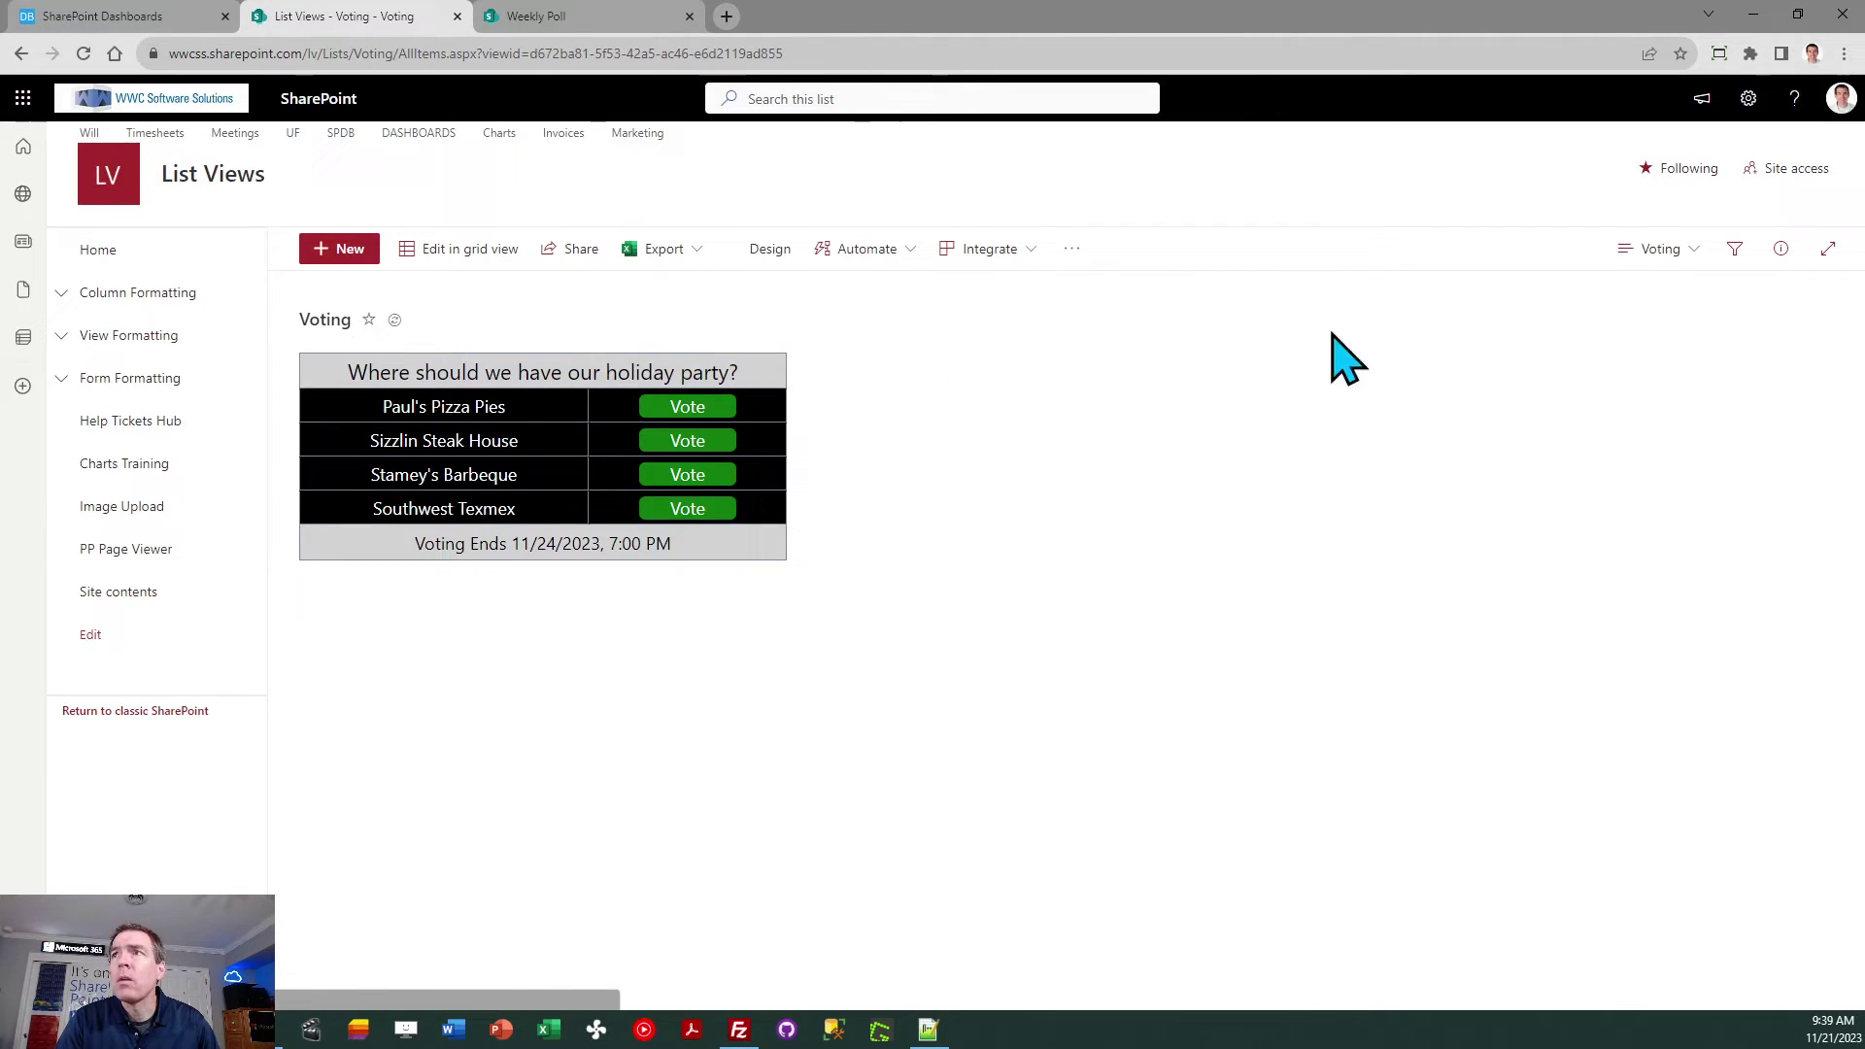
left_click(1661, 250)
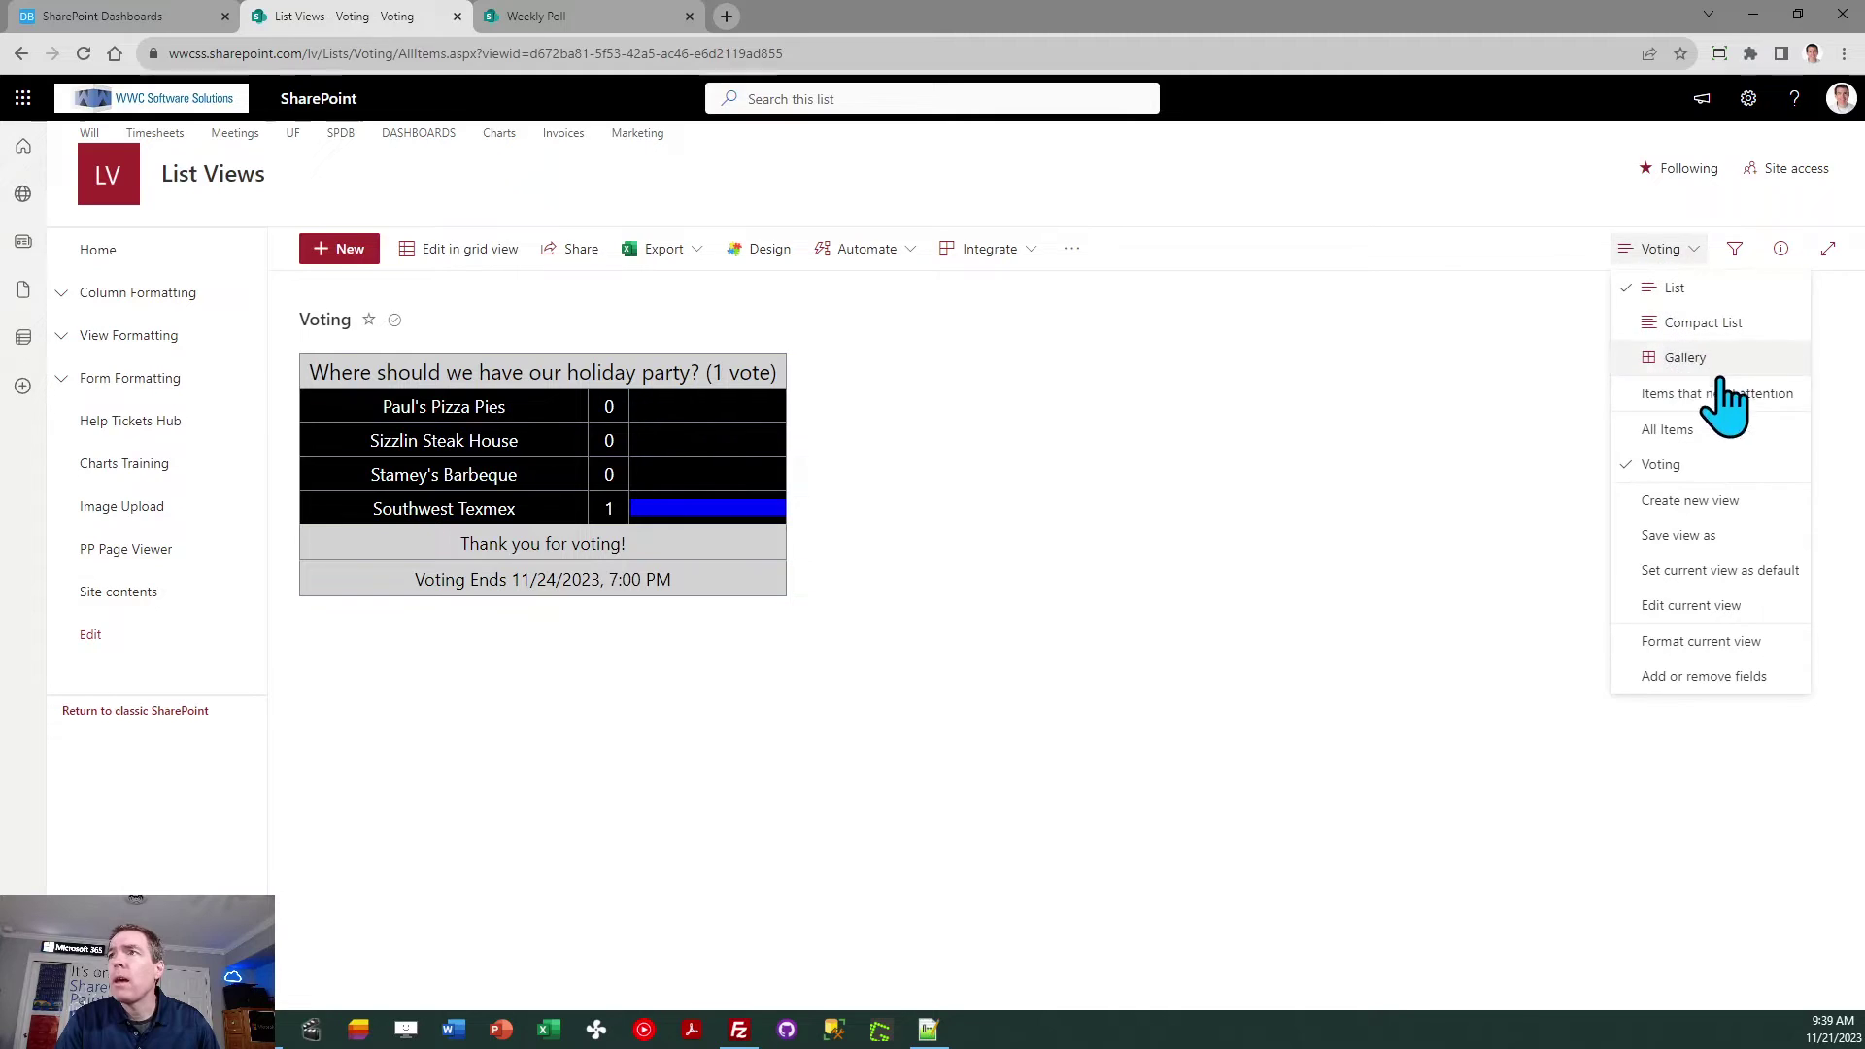
left_click(1699, 434)
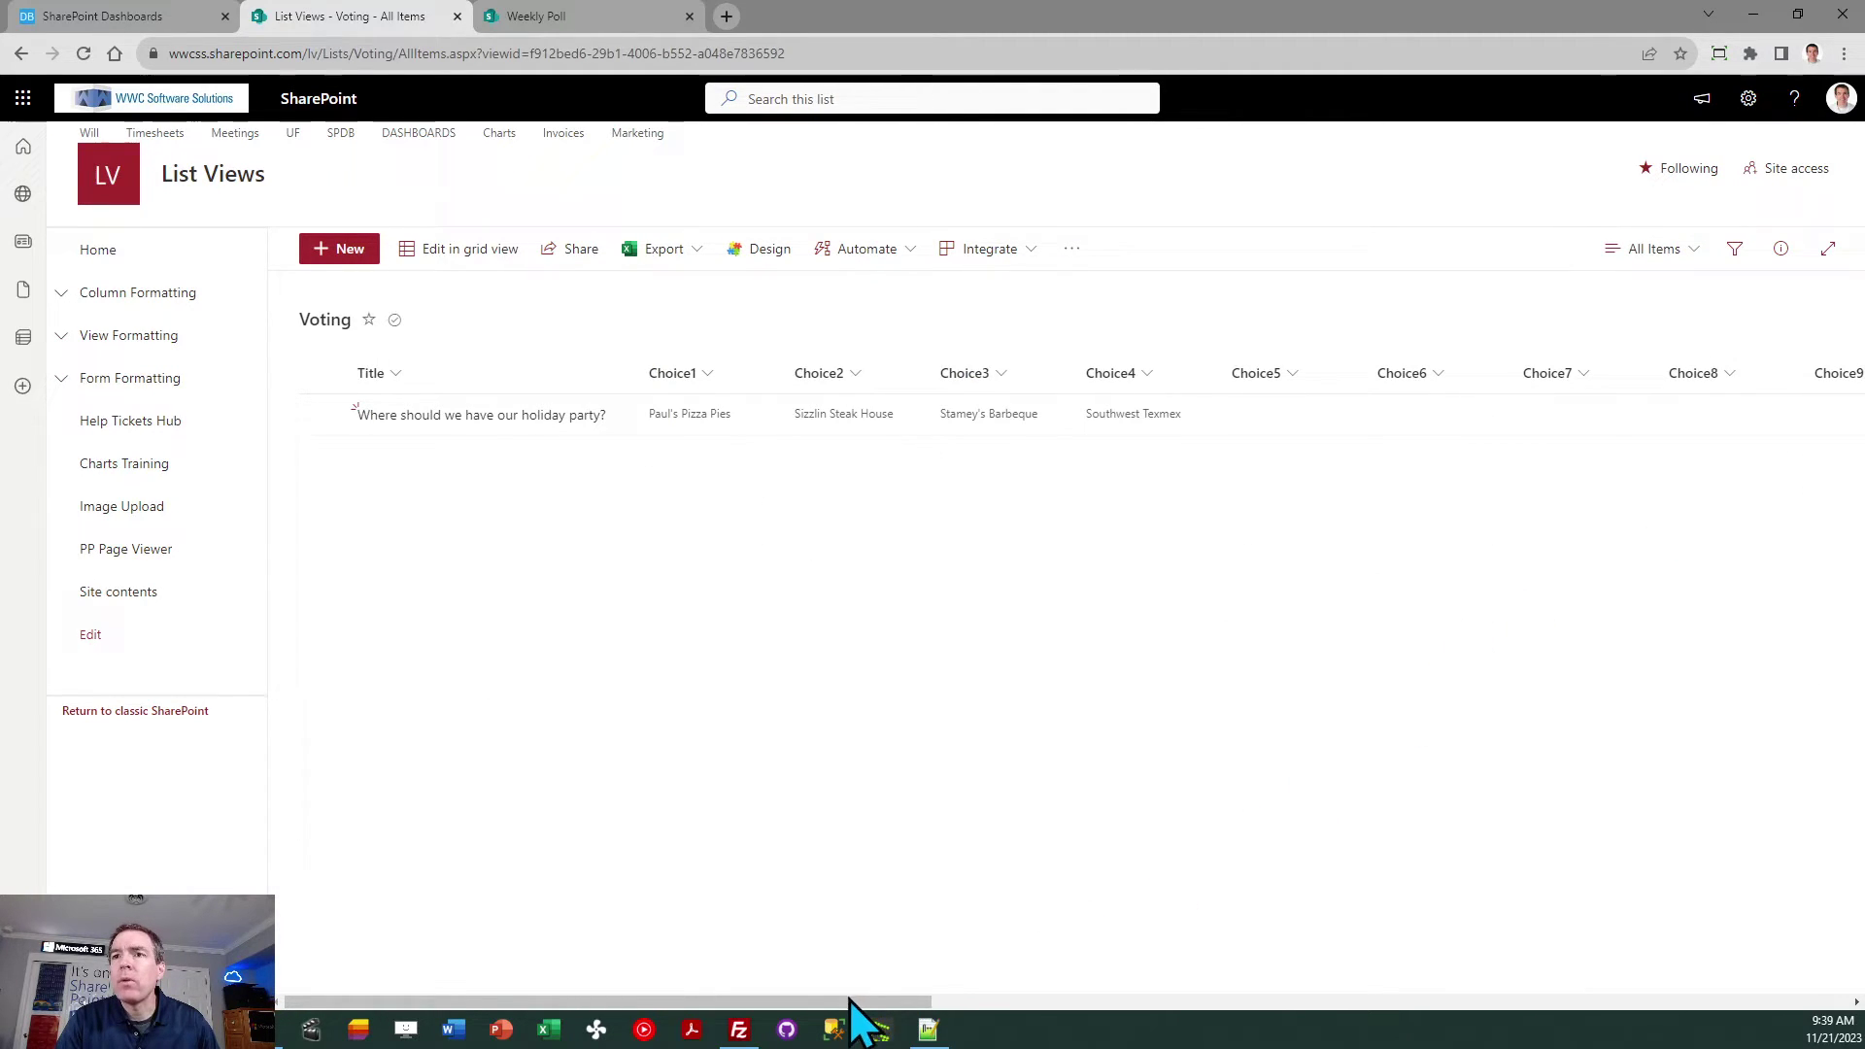
left_click_drag(850, 1003, 1477, 976)
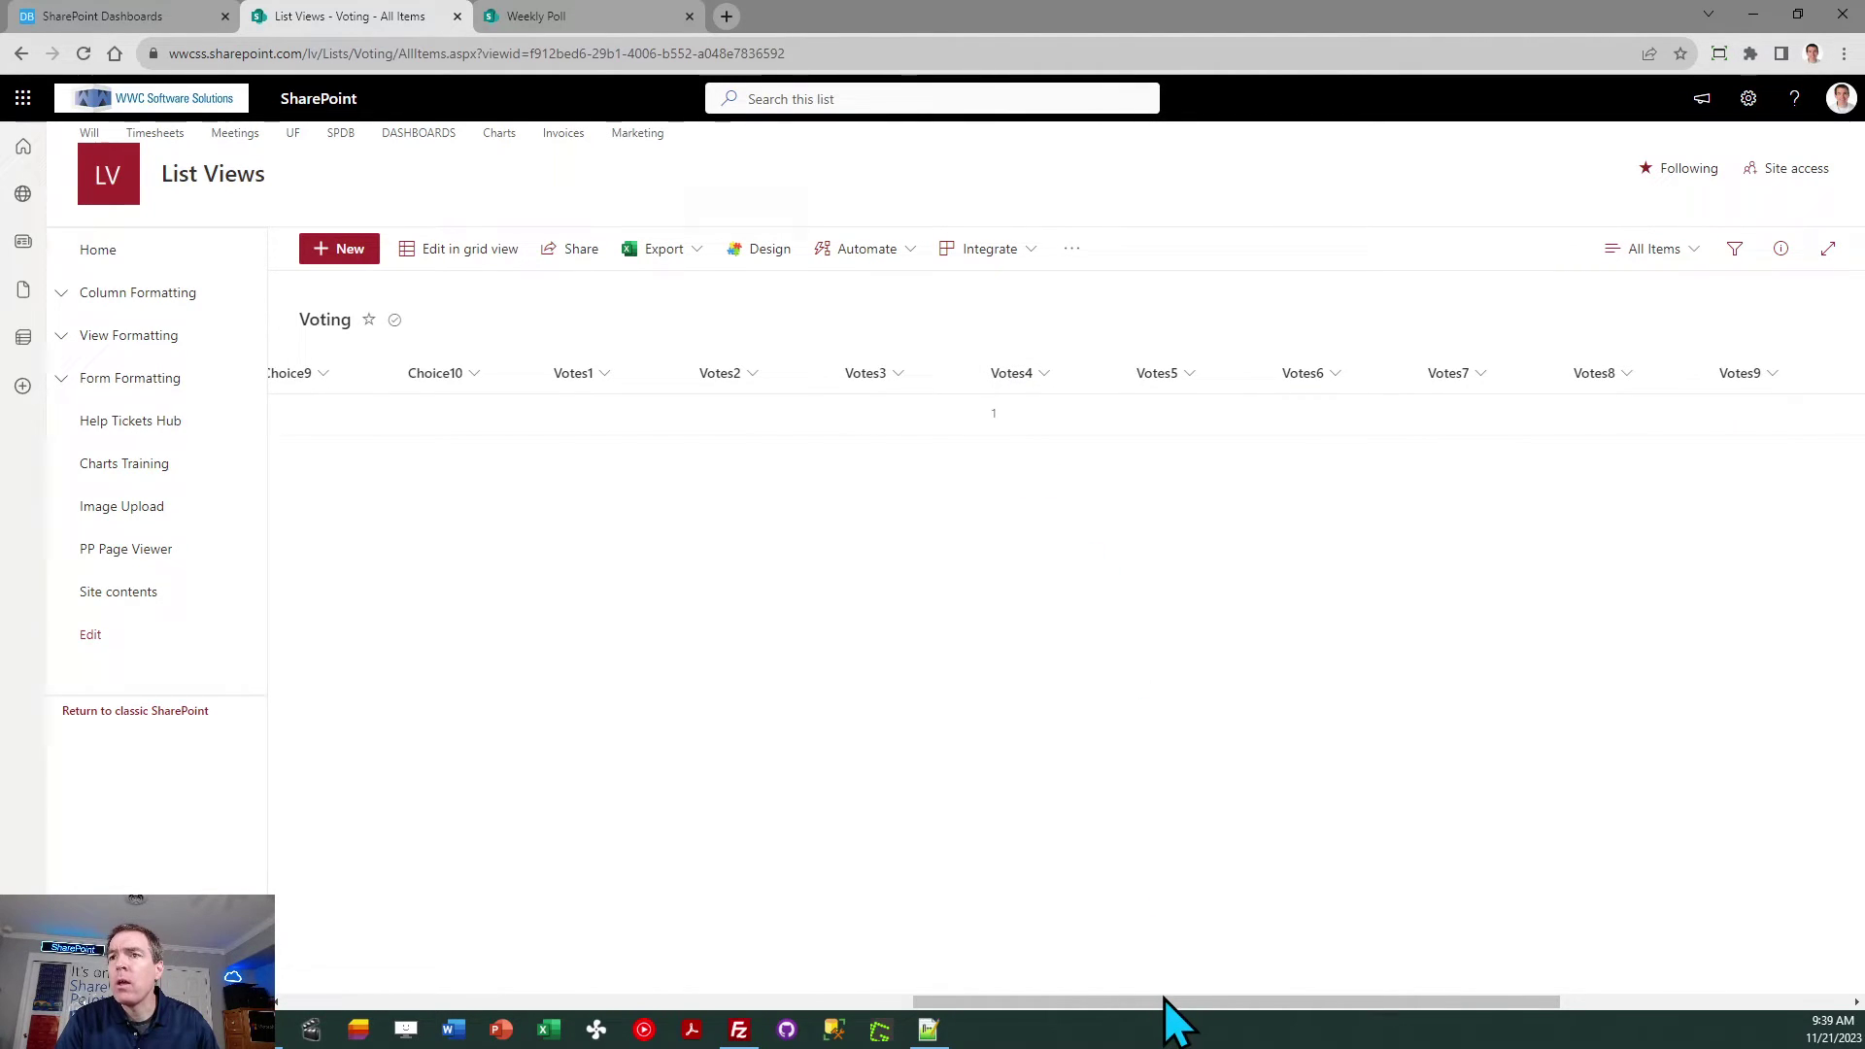
left_click_drag(1164, 1001, 1539, 1001)
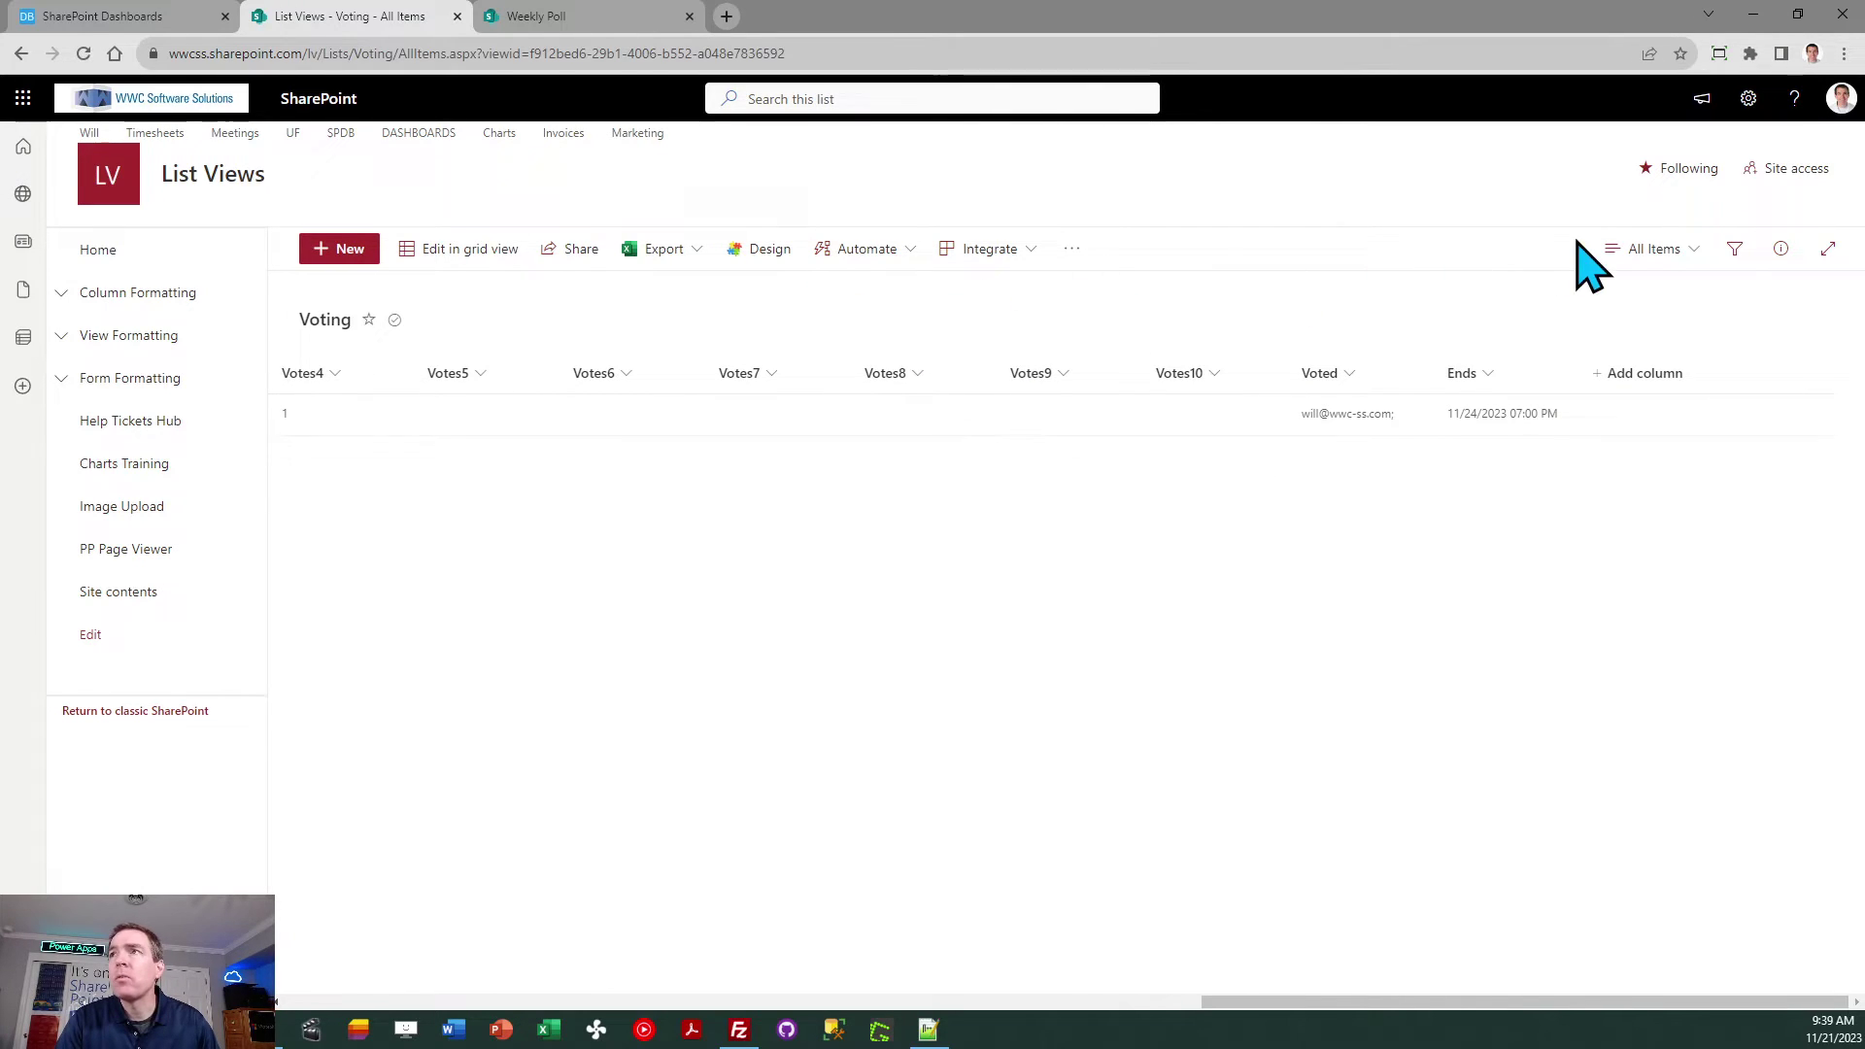
left_click(1639, 253)
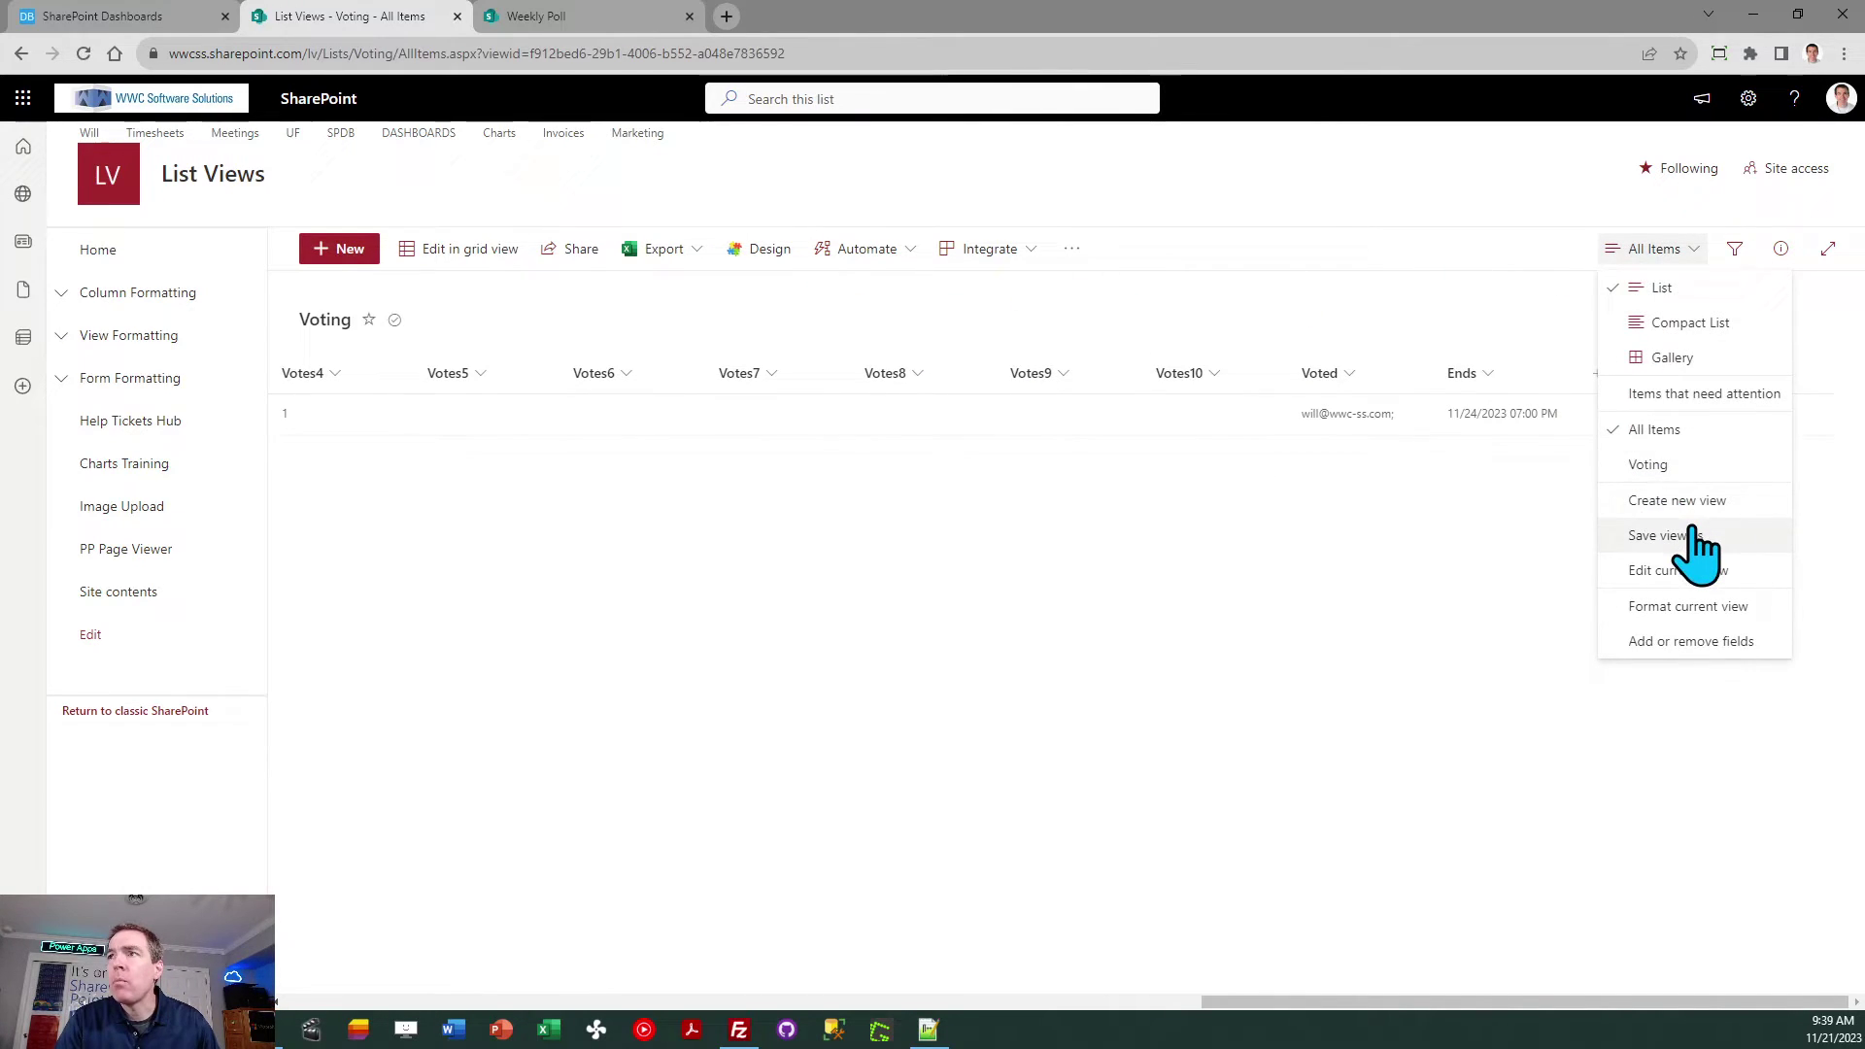
left_click(1679, 464)
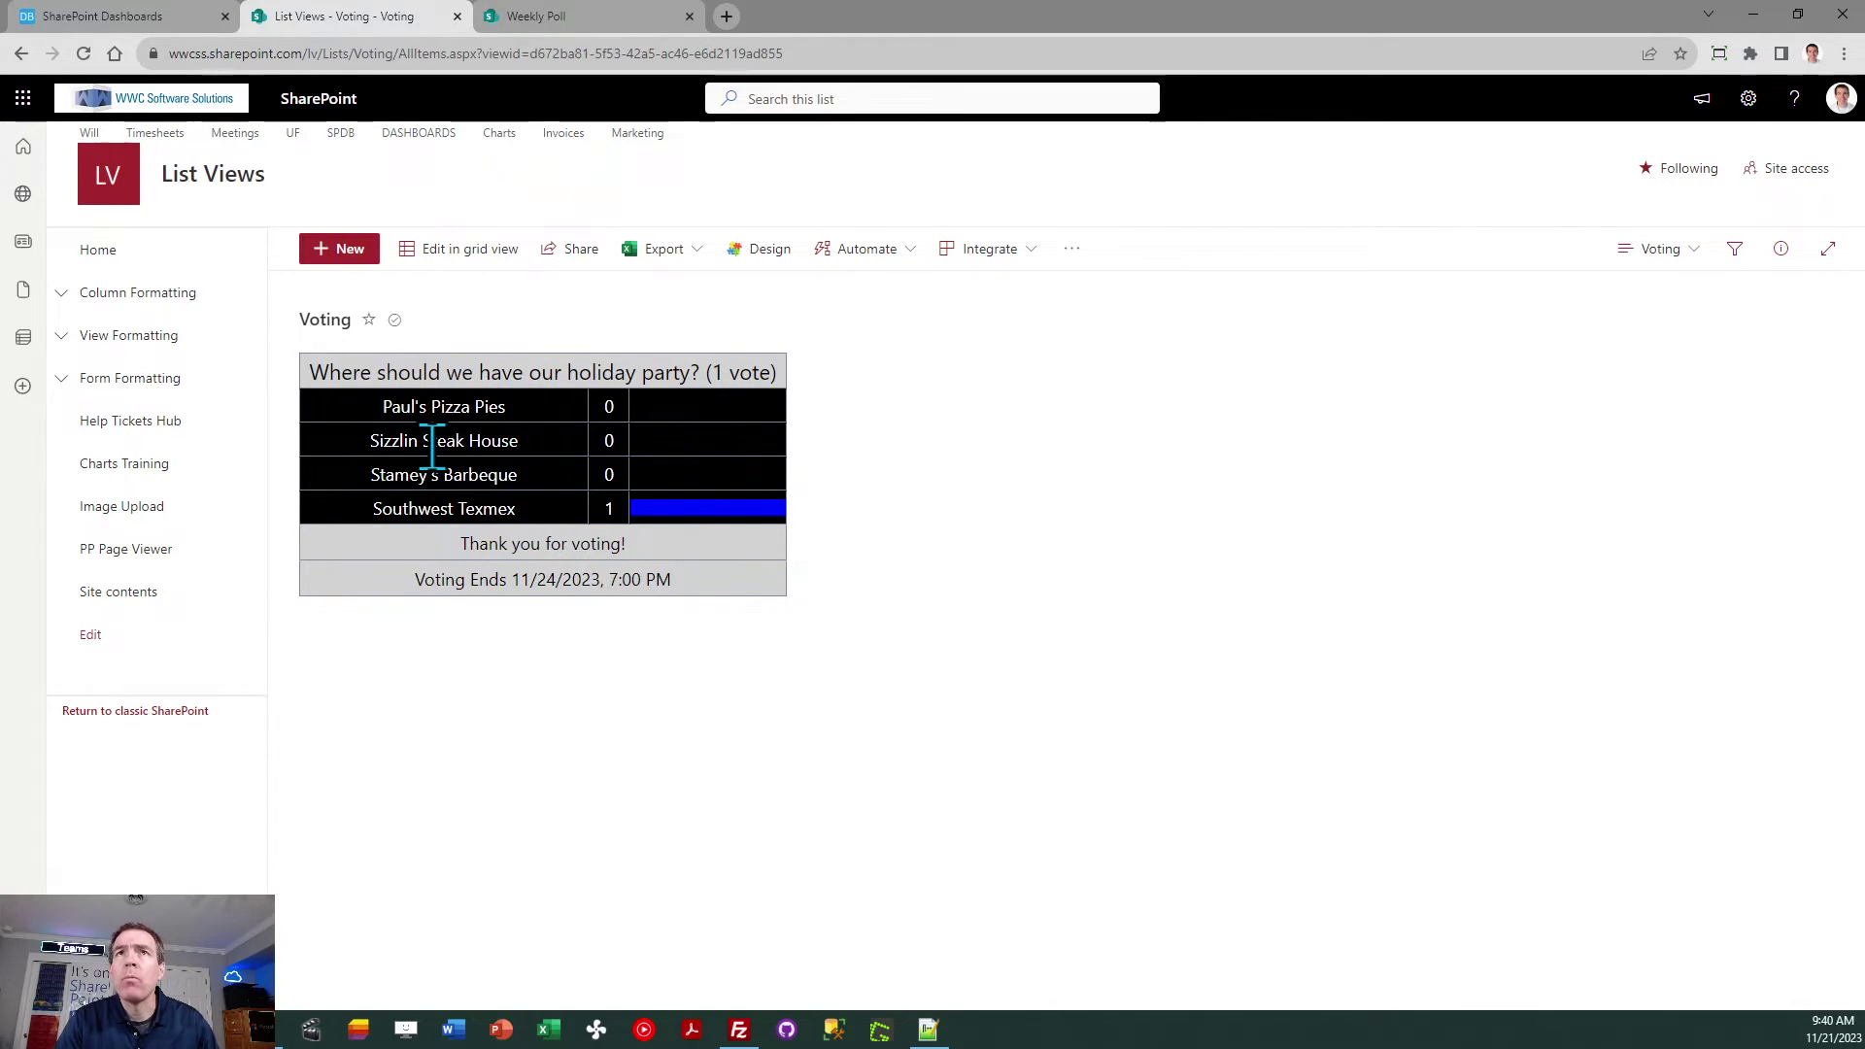
left_click(179, 17)
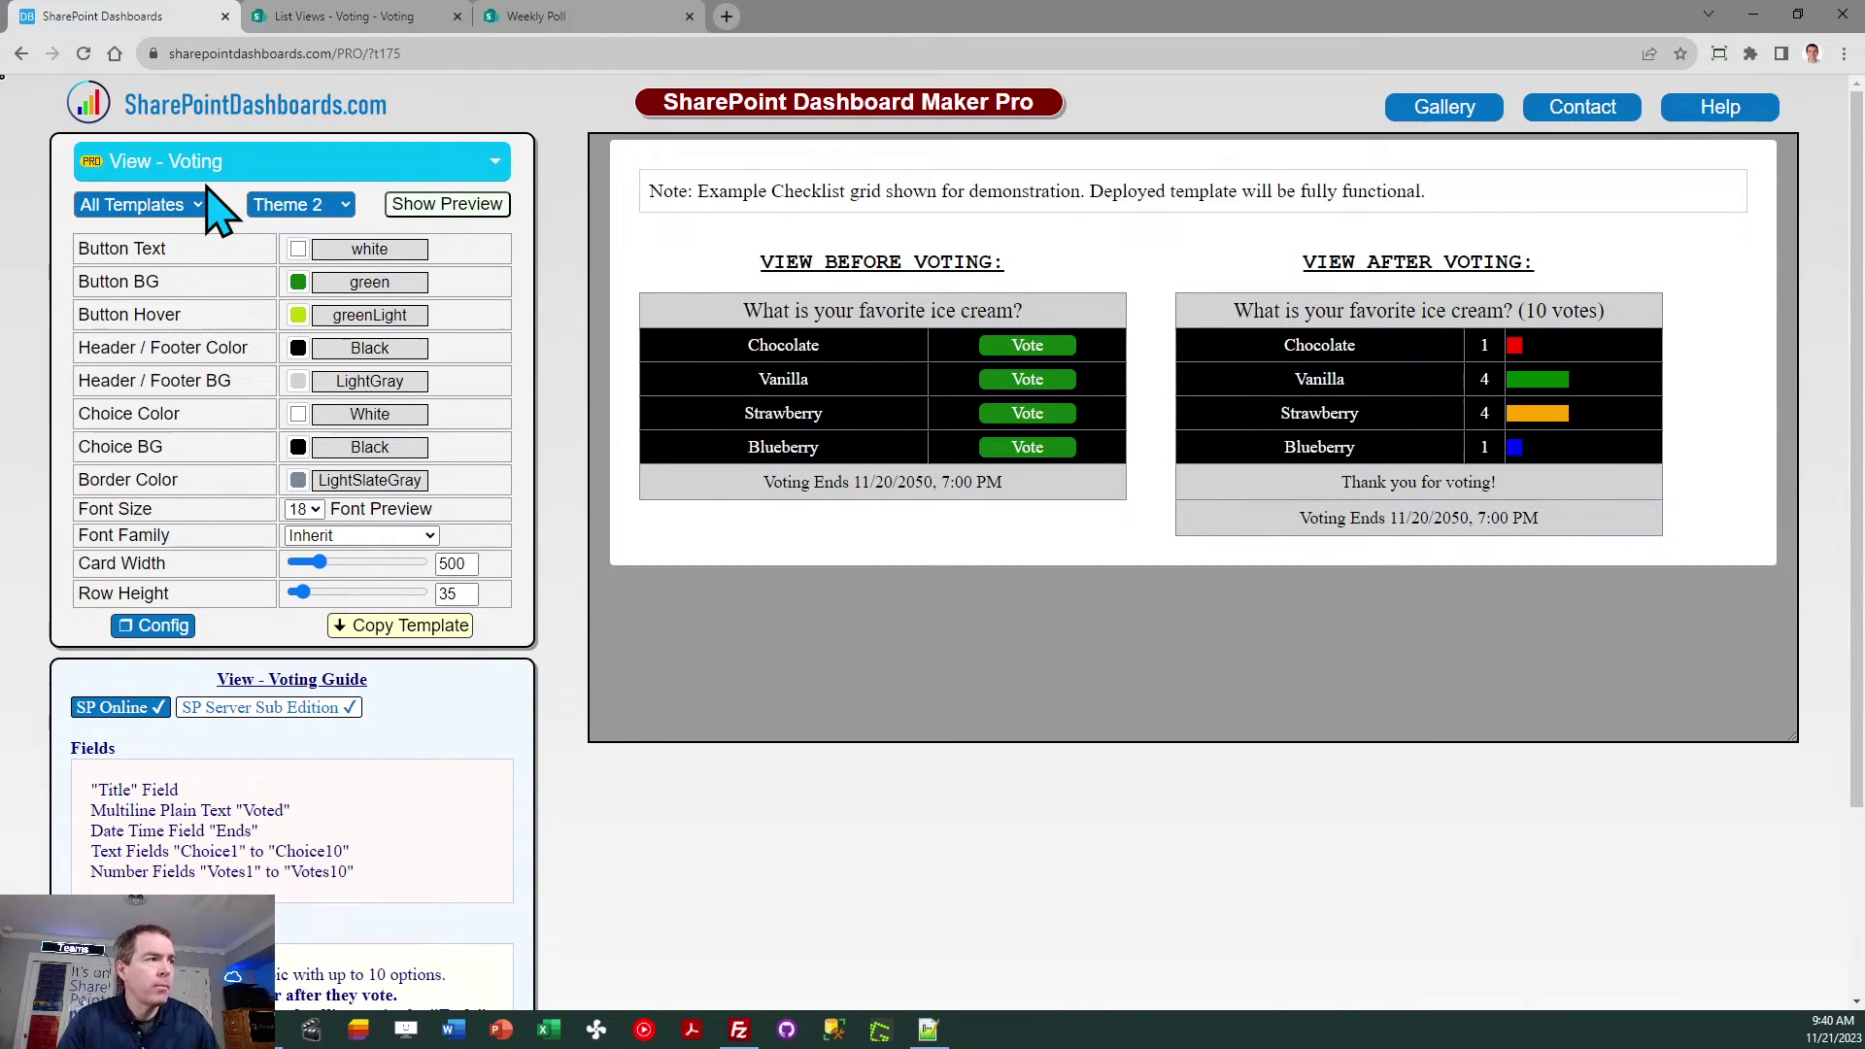